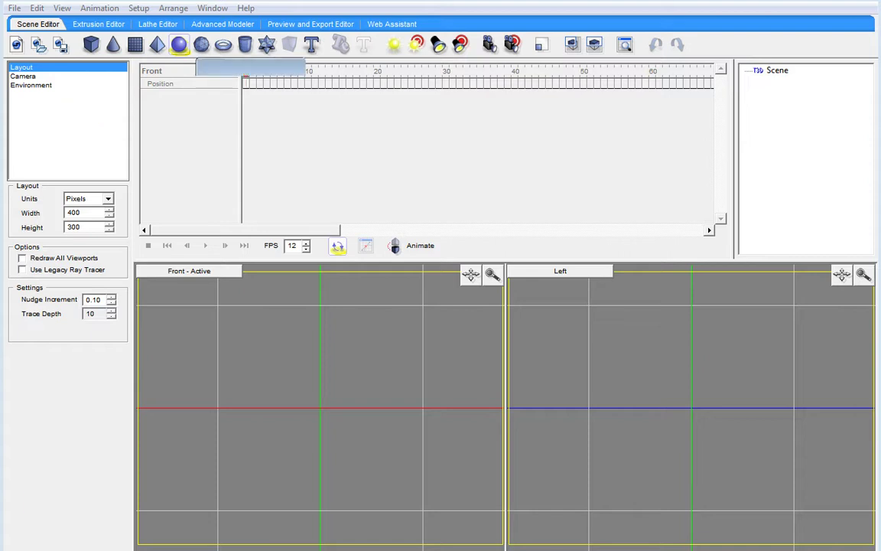
Switch to the file explorer and open the scene Части тела.t3d from the Сцены Swift folder.
key(alt+Tab)
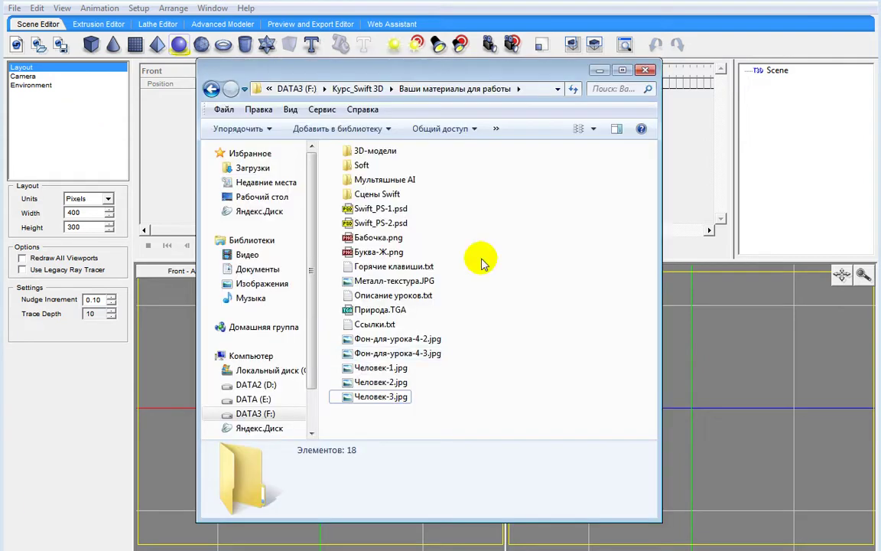
double_click(379, 194)
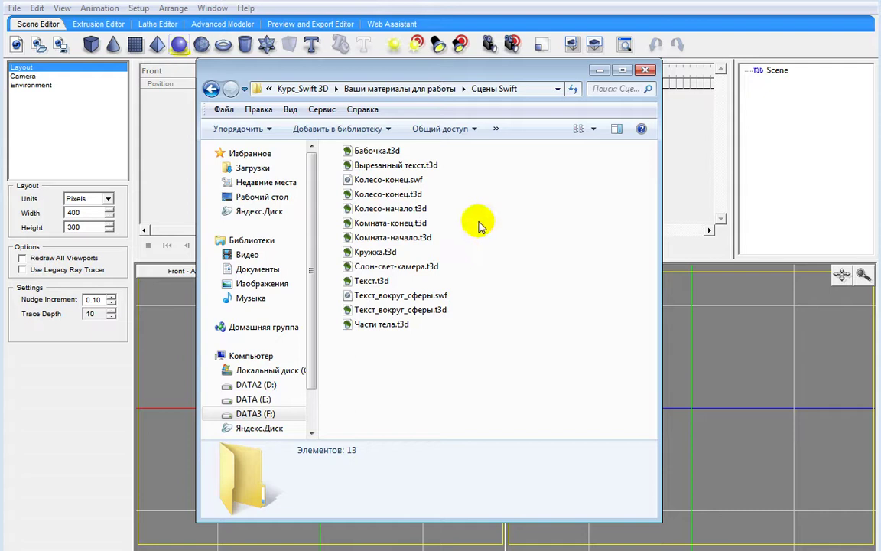
click(392, 326)
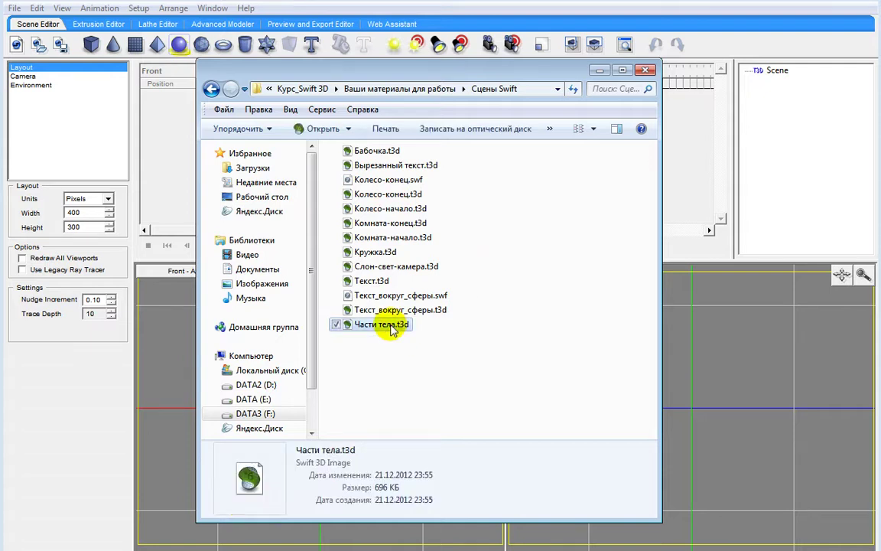
click(17, 43)
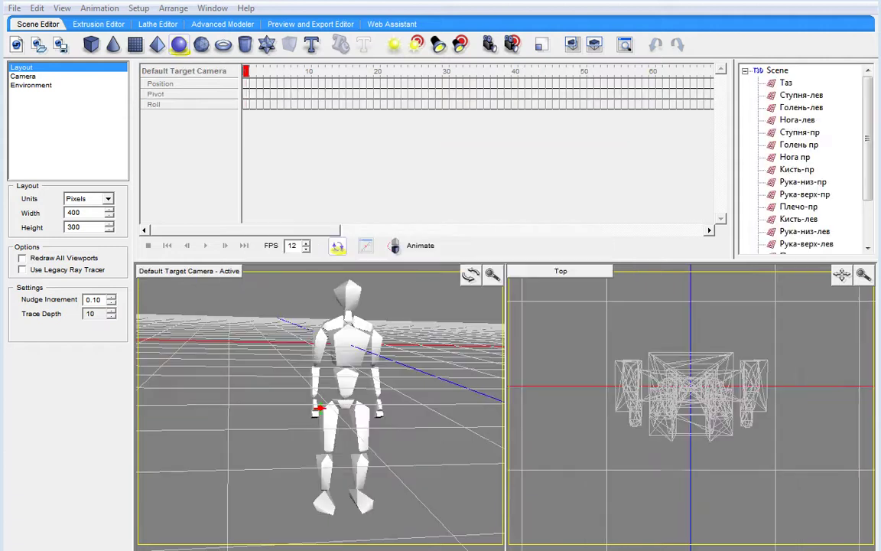
Look through the scene's object list and compare the named body parts with the mannequin model.
drag(870, 179, 860, 136)
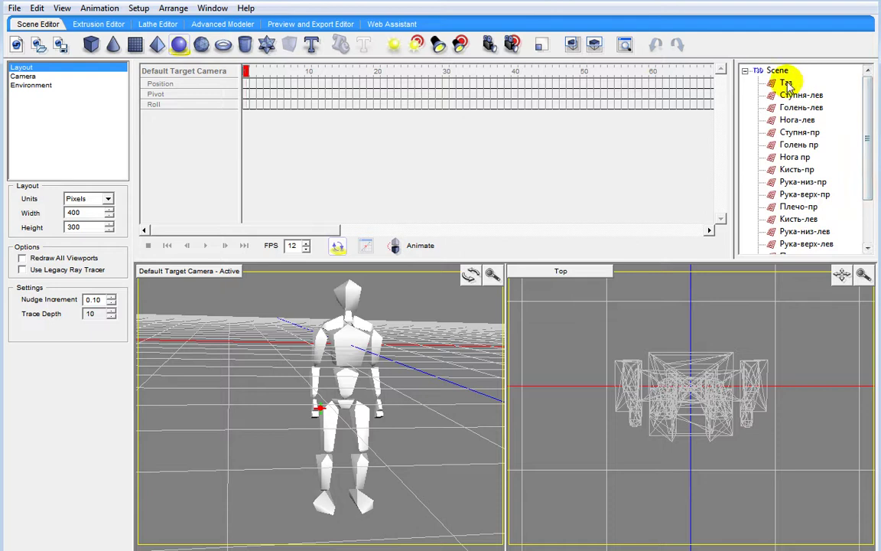
scroll(869, 142, down, 2)
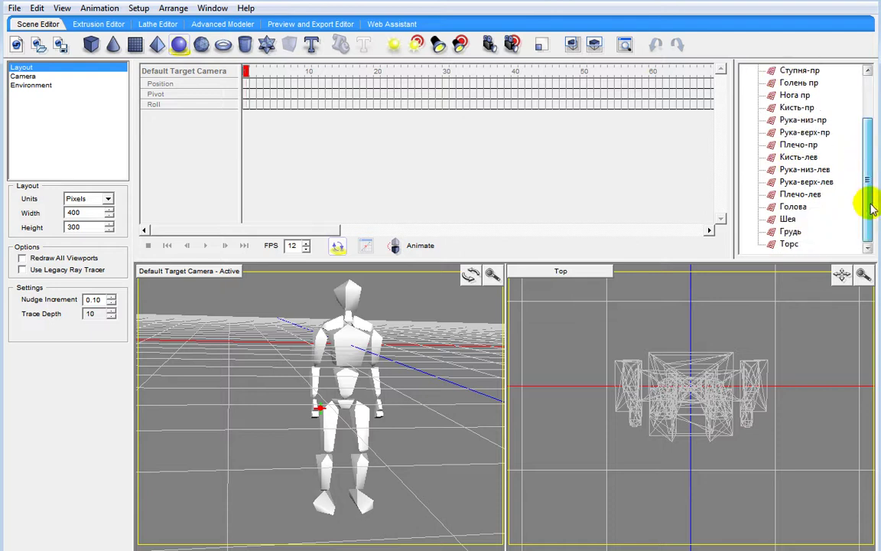
scroll(877, 155, up, 2)
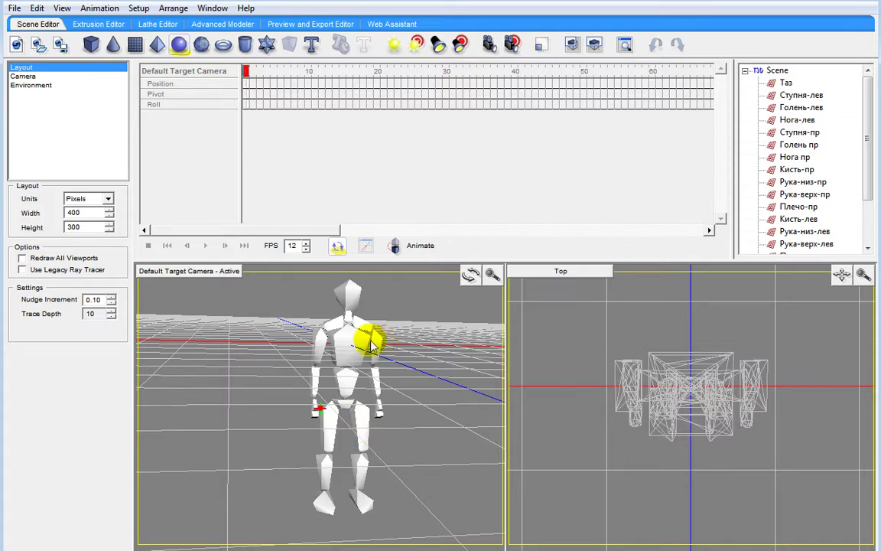
mouse_move(868, 162)
mouse_down()
mouse_move(880, 218)
mouse_move(873, 161)
mouse_up()
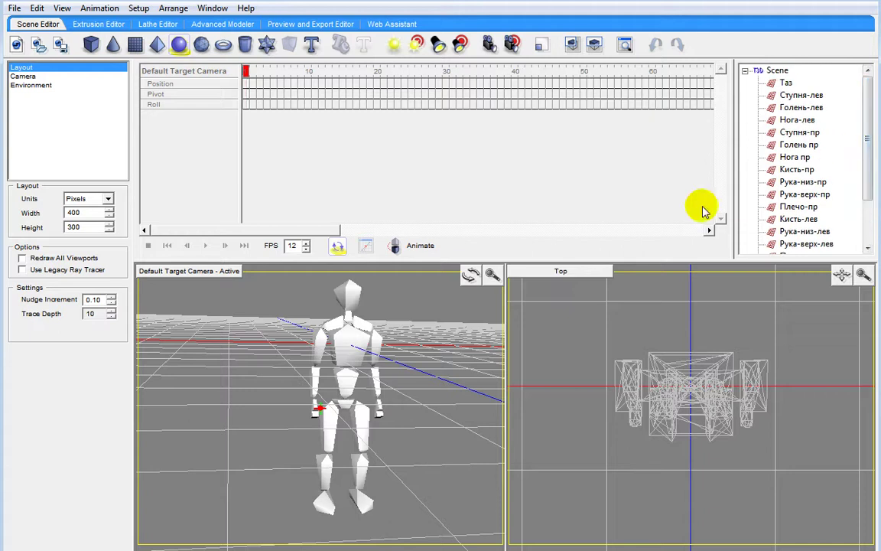
click(410, 346)
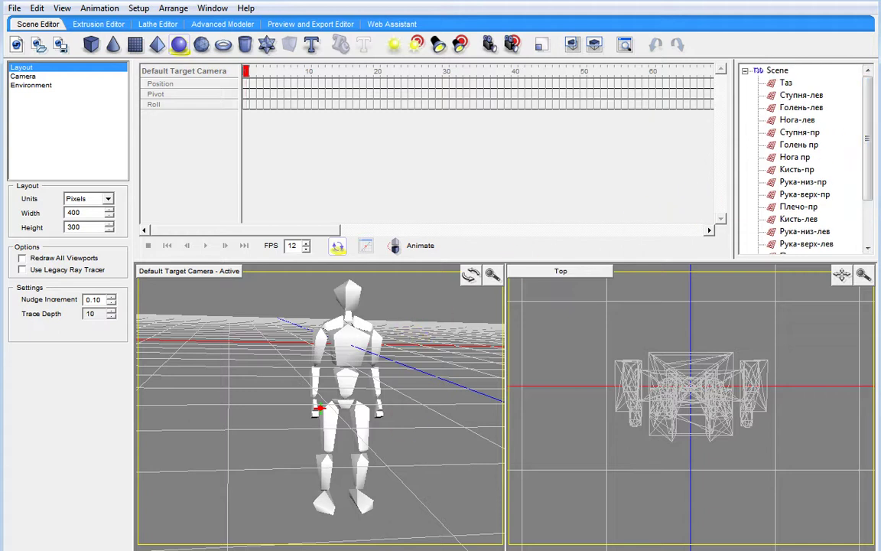
Open the reference image Человек-1.jpg from the Ваши материалы для работы folder, examine its pivot point layout, and minimize the viewer.
key(ctrl+o)
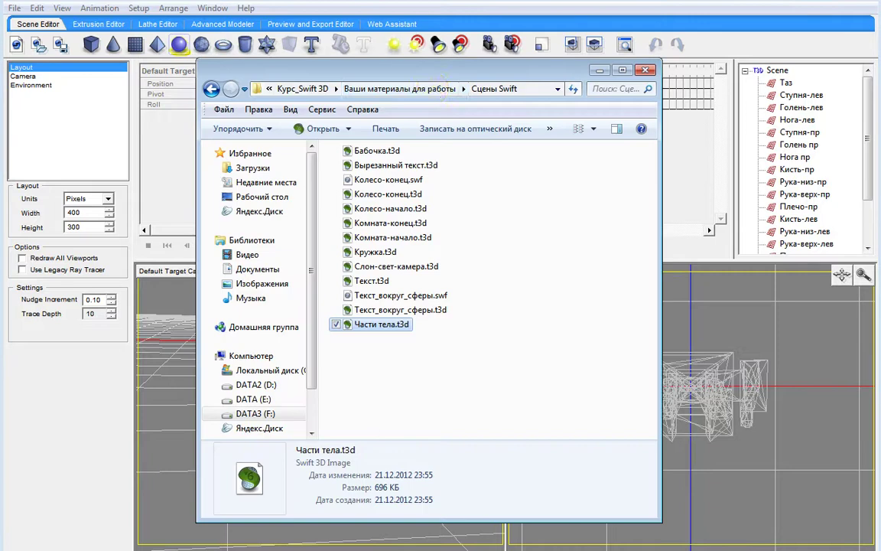
click(434, 90)
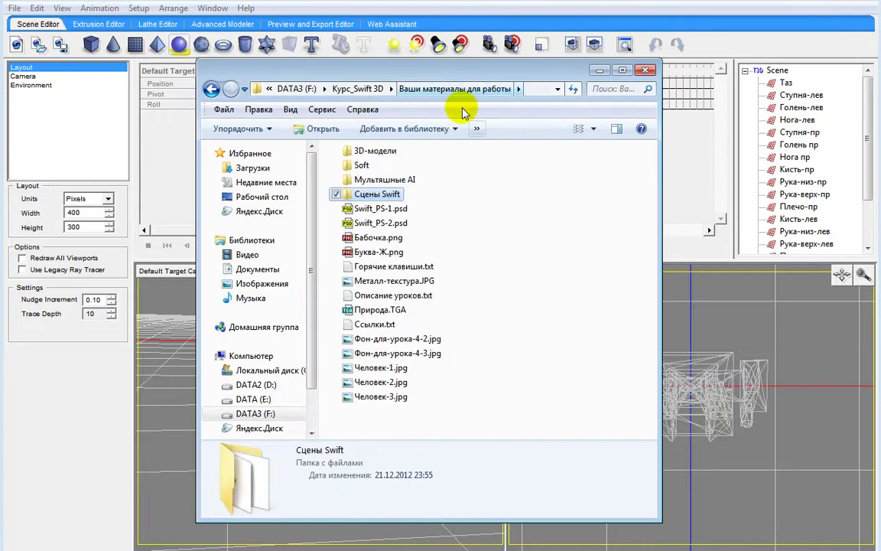
click(381, 370)
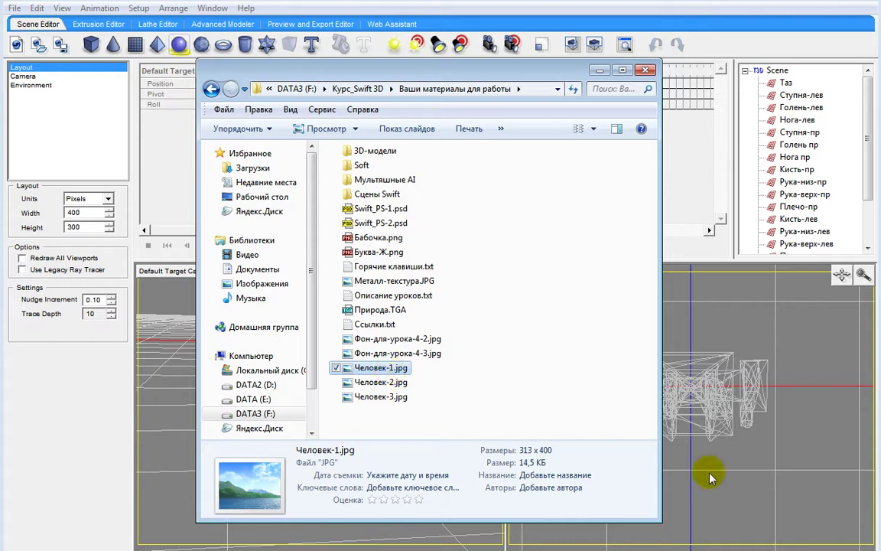
double_click(390, 372)
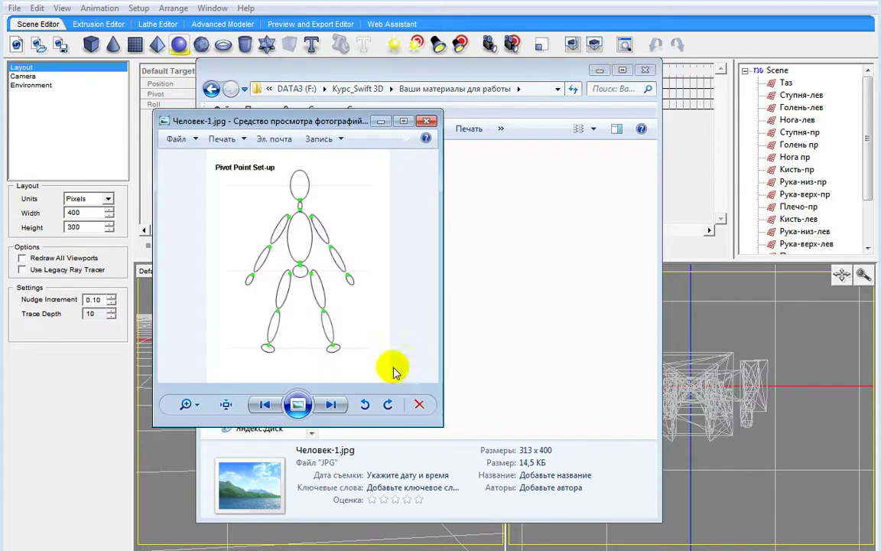
click(600, 71)
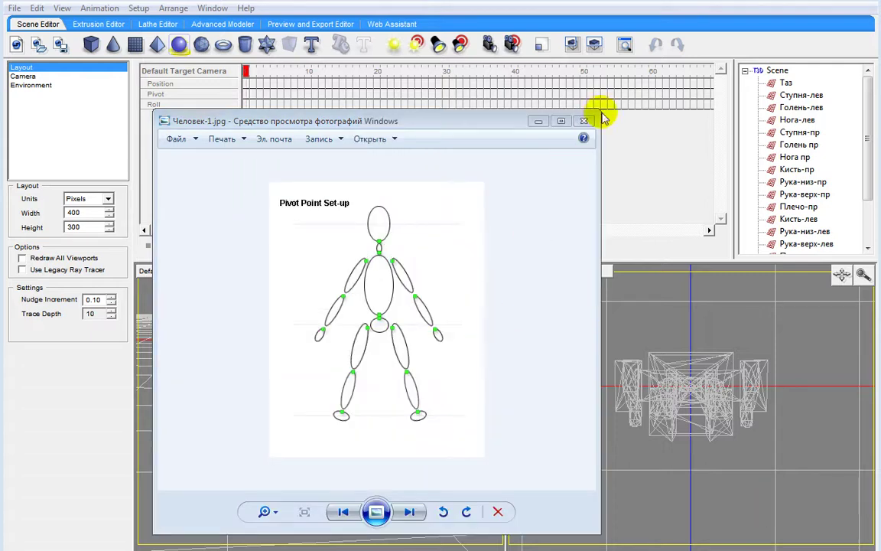
drag(601, 112, 728, 46)
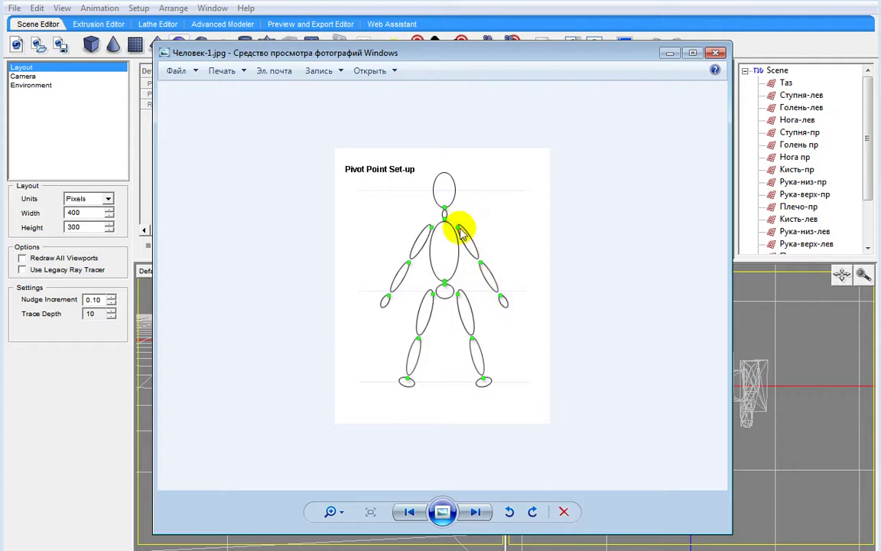
click(670, 54)
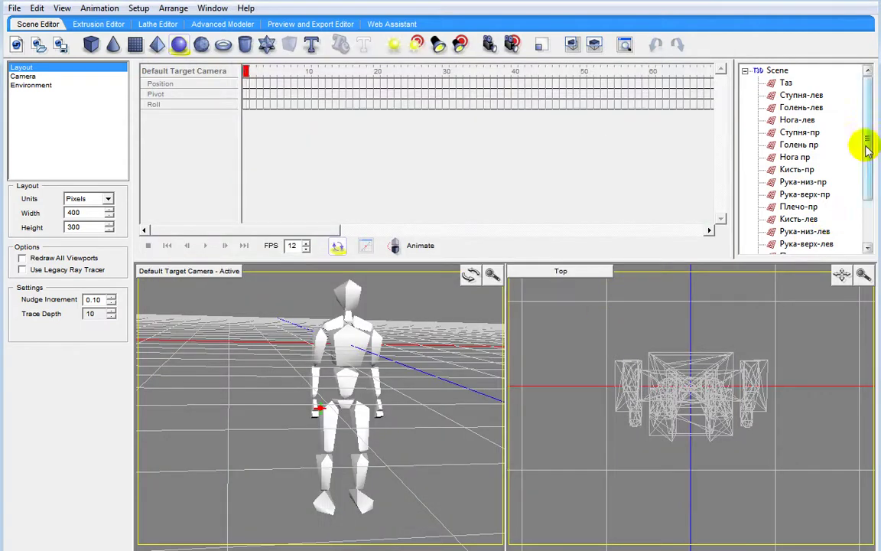
Inspect the pivot points of Ступня-лев and Голень-лев up close in the camera view.
click(801, 95)
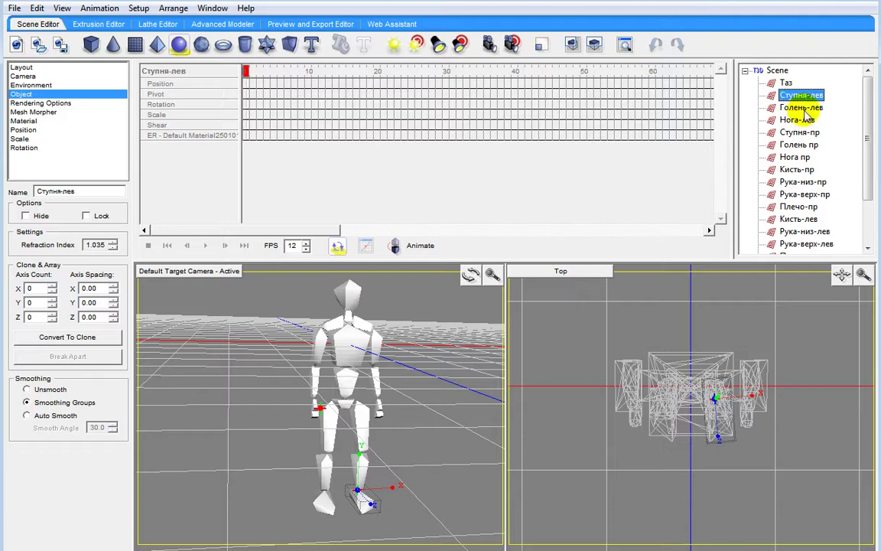
click(802, 108)
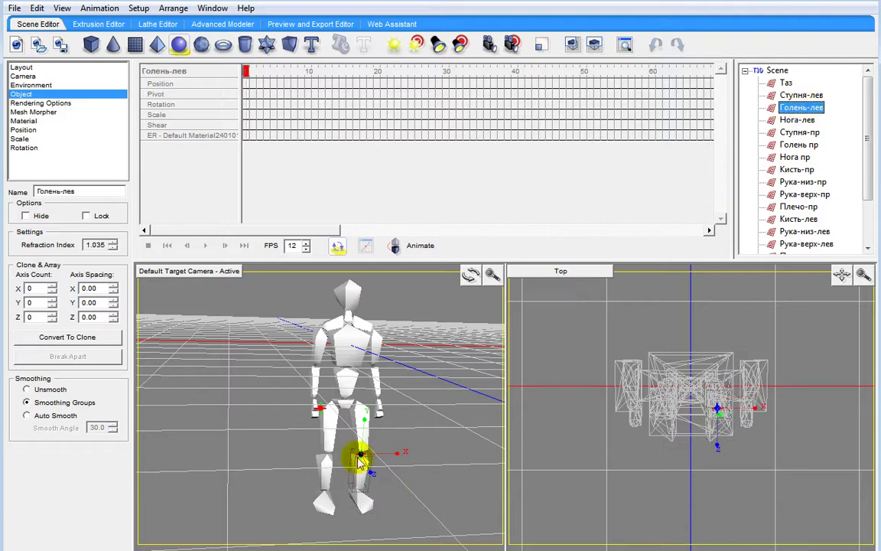
drag(496, 281, 603, 133)
drag(474, 281, 472, 388)
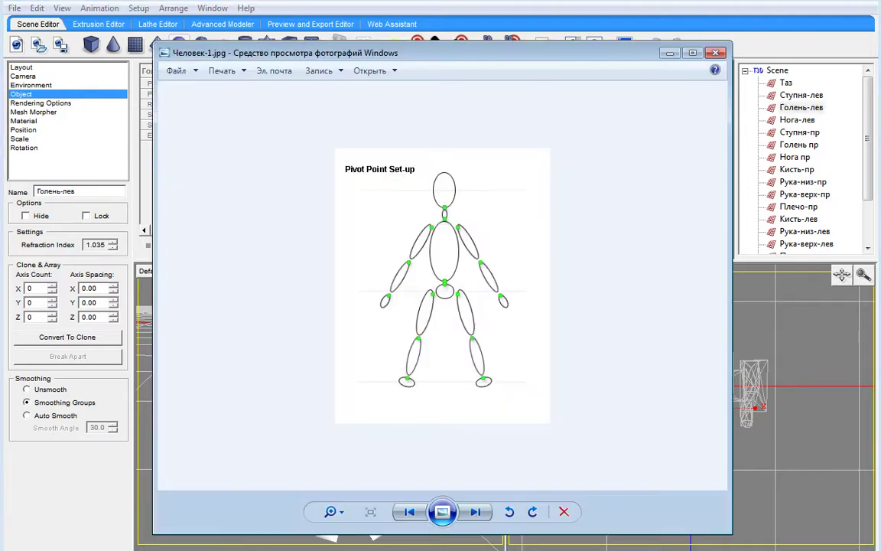
Display the hierarchy diagram Человек-2.jpg in the image viewer and compare it with the scene's object list.
click(476, 512)
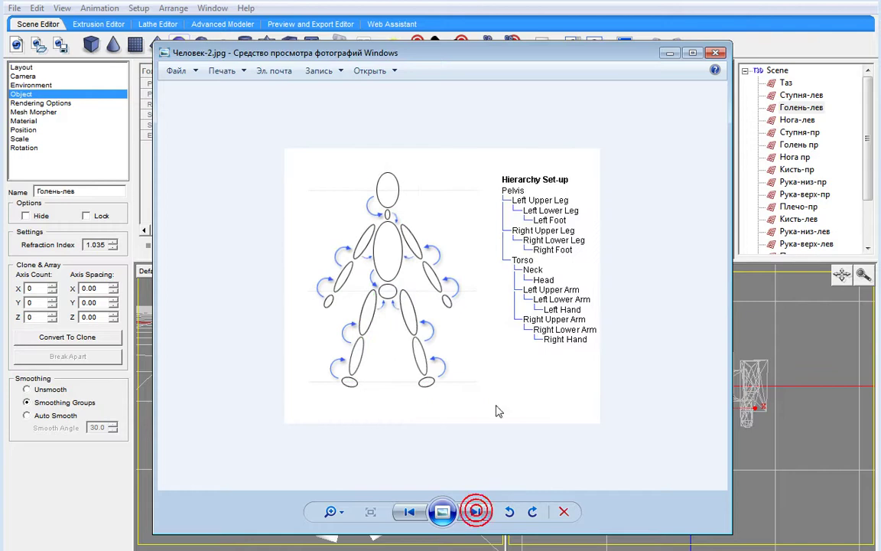
drag(427, 63, 330, 58)
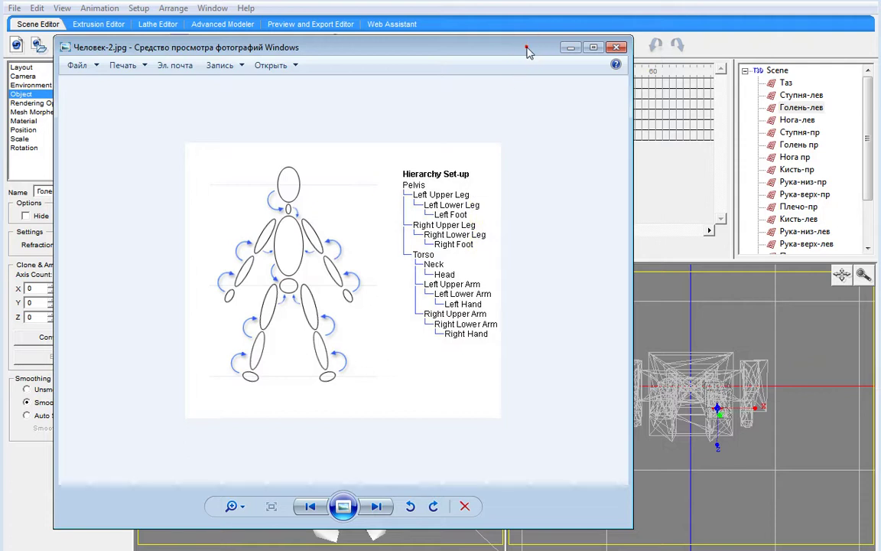
drag(528, 52, 356, 68)
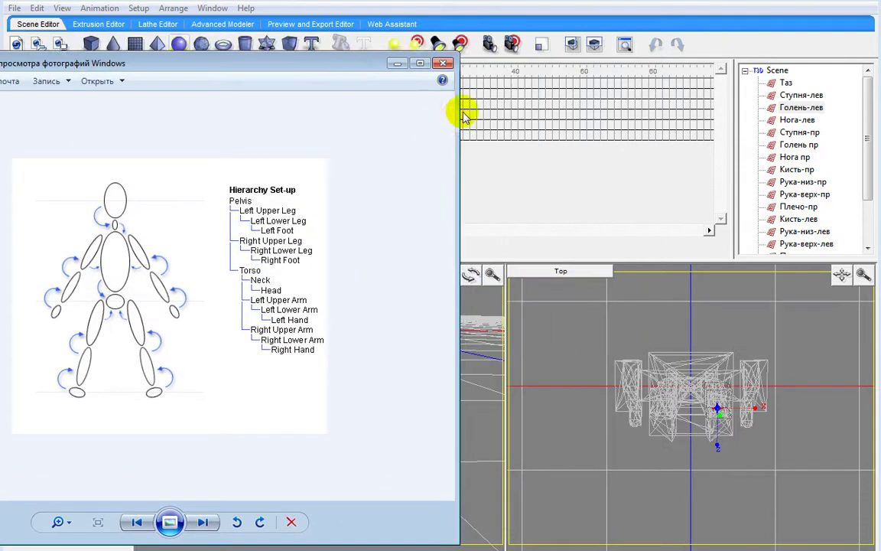
drag(456, 116, 219, 201)
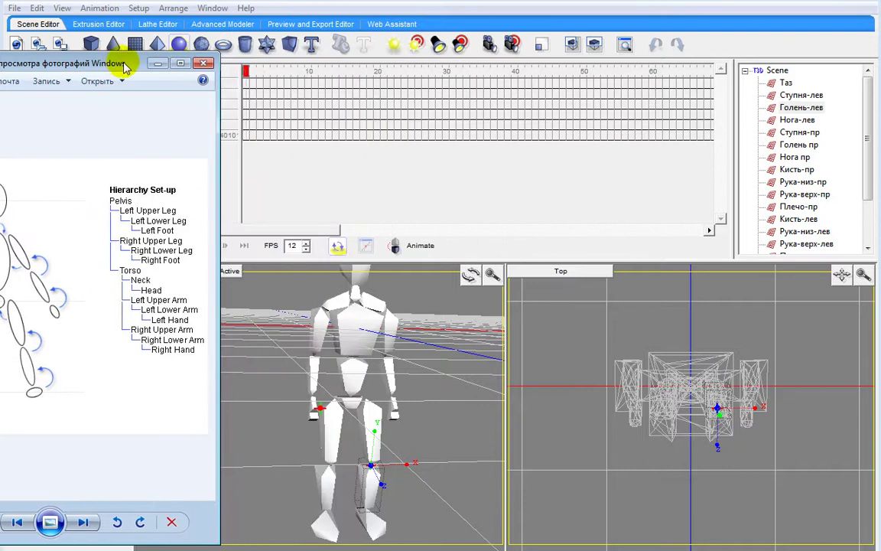
drag(131, 71, 257, 74)
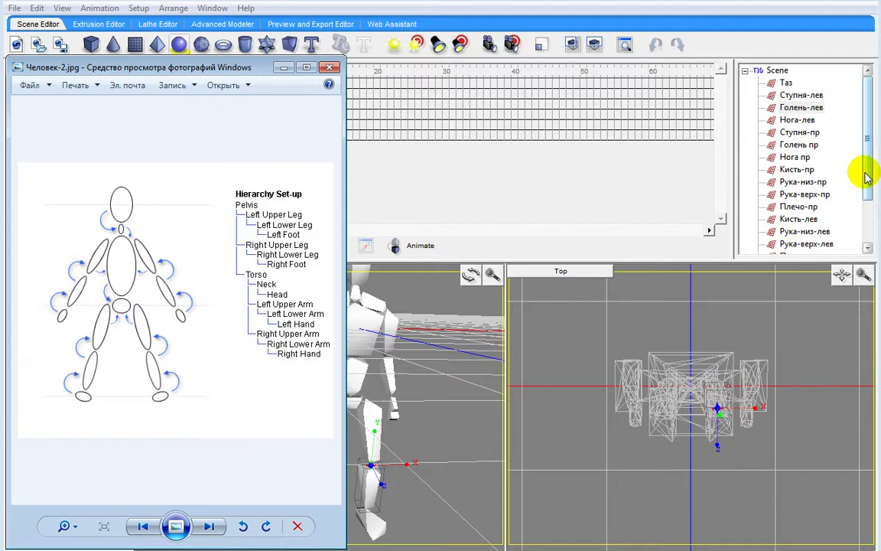
drag(867, 172, 867, 152)
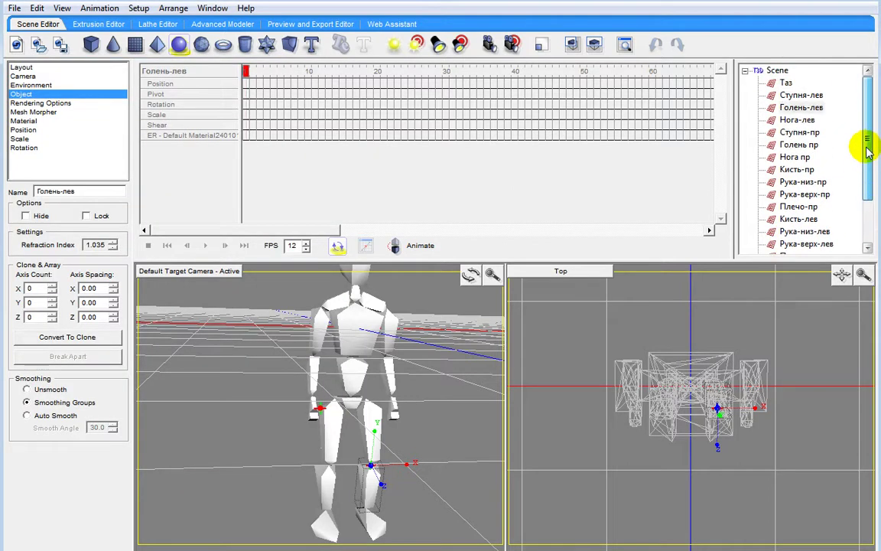
Select Ступня-лев and change the Top viewport to an active Front view.
click(799, 96)
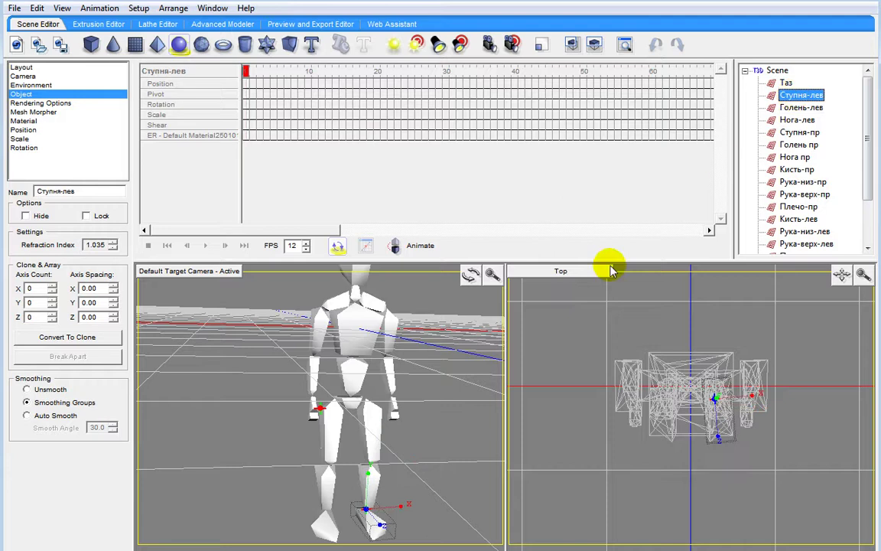
click(566, 273)
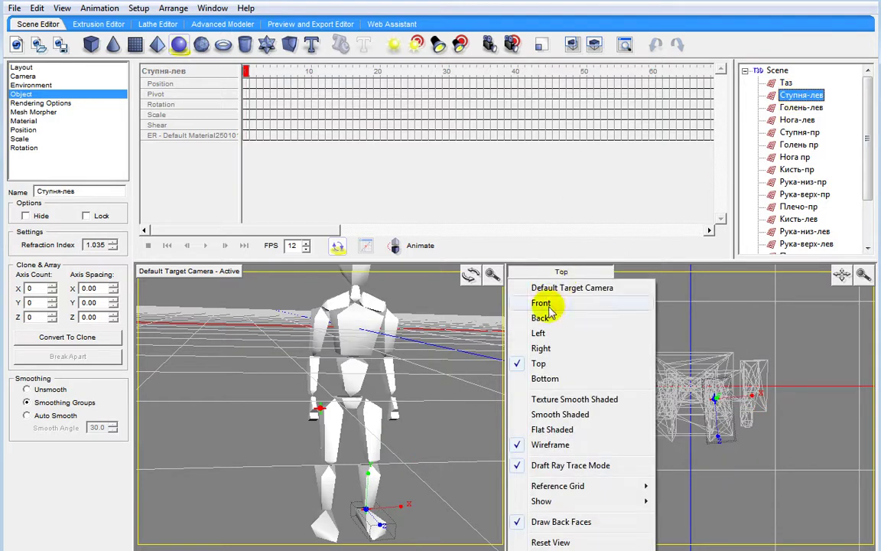
click(543, 304)
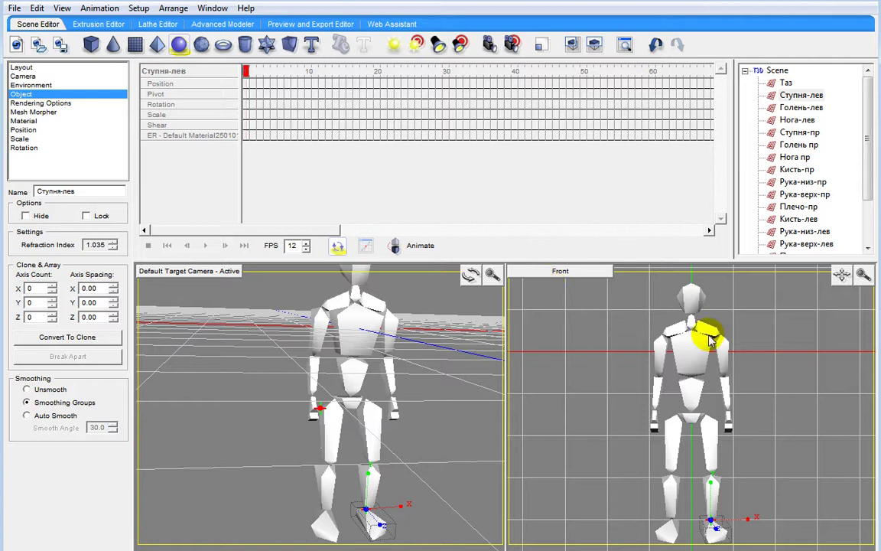
click(719, 534)
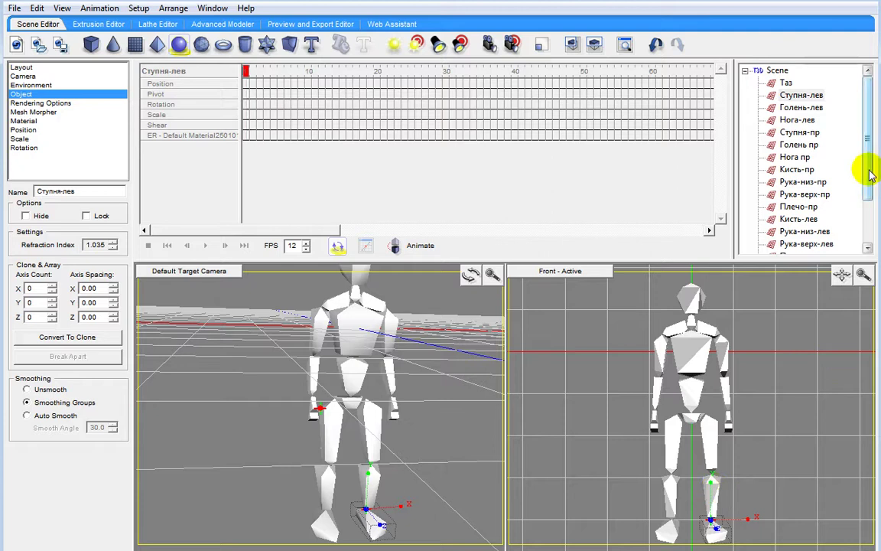
Make the left foot Ступня-лев a child of the left shin Голень-лев in the scene hierarchy.
click(799, 98)
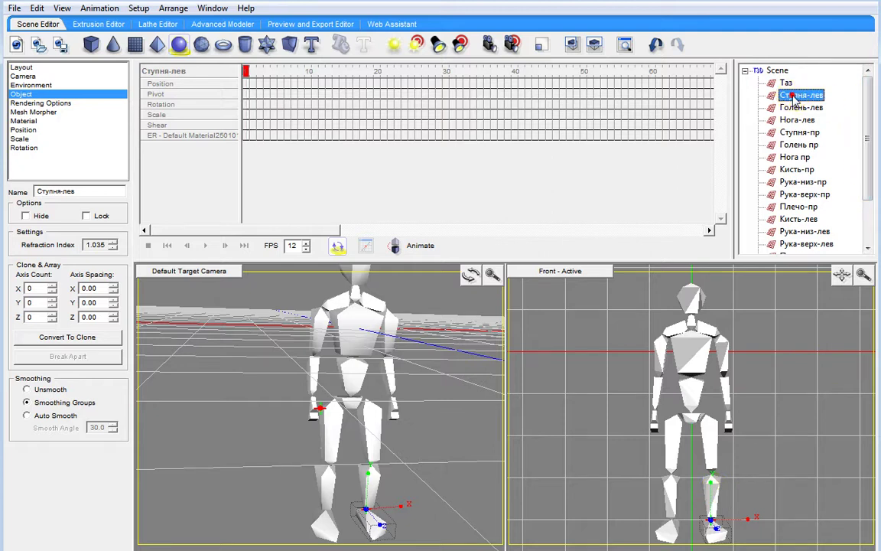
click(799, 108)
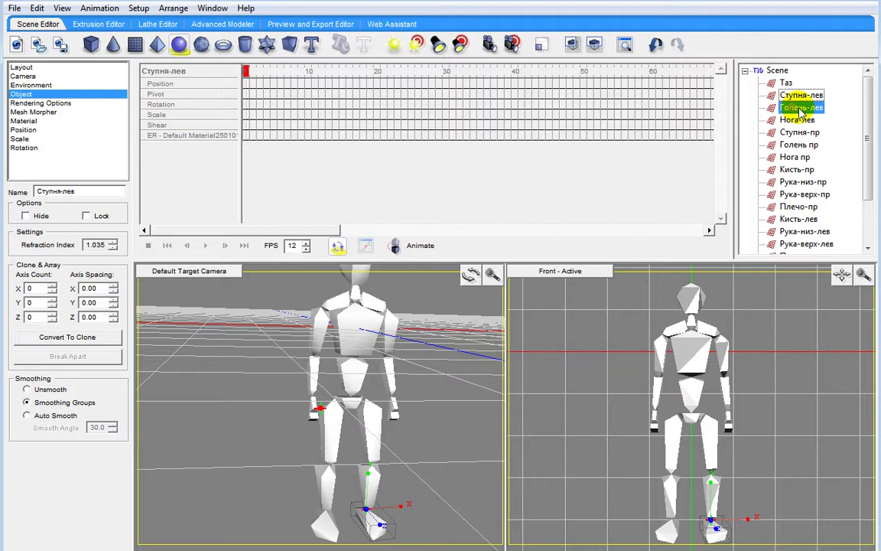
drag(801, 112, 801, 112)
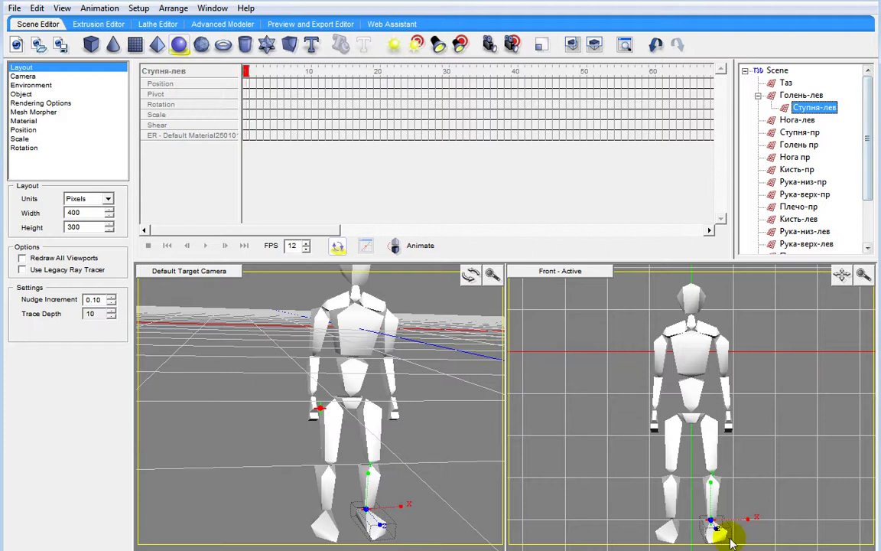
Make the right foot Ступня-пр a child of the right shin Голень пр in the scene hierarchy.
click(676, 530)
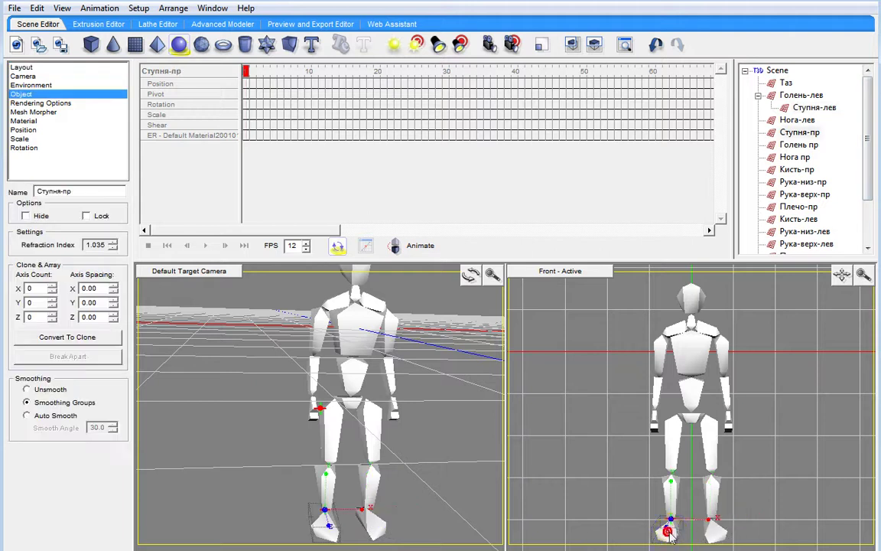
click(796, 145)
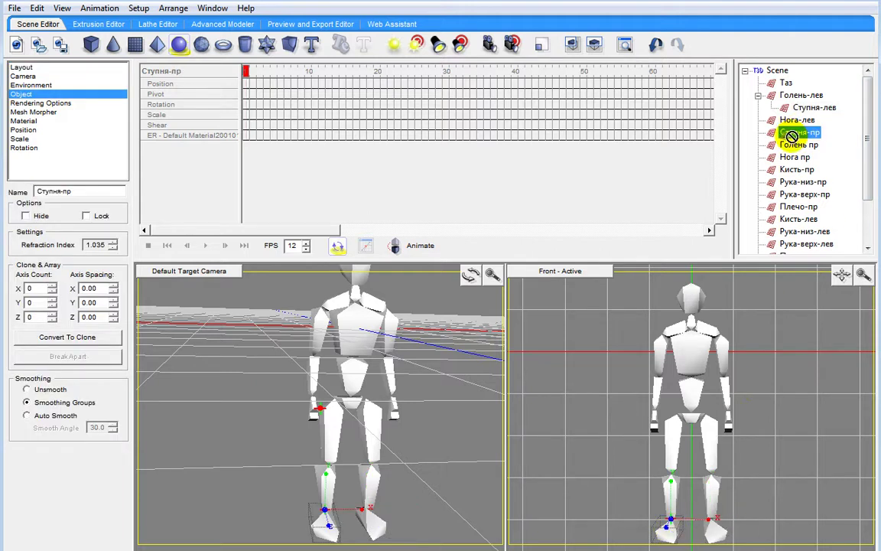
drag(796, 151, 797, 153)
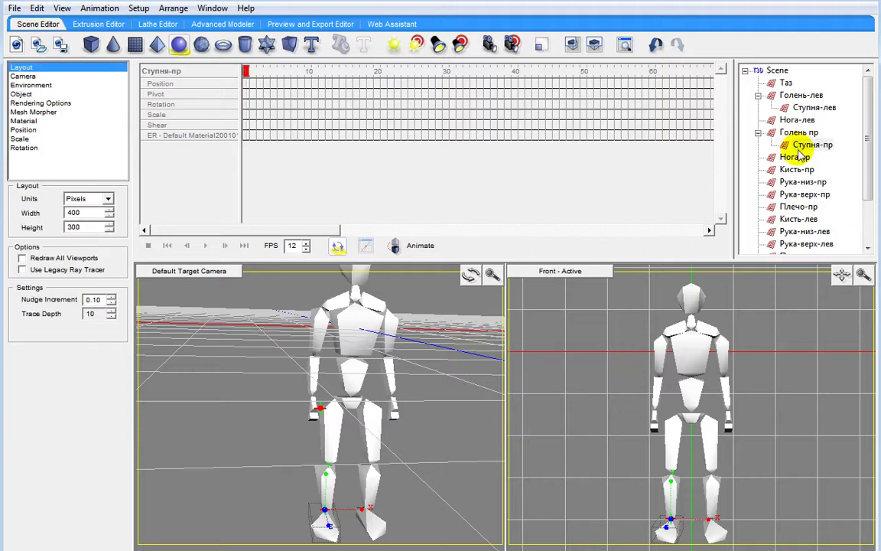
Make the shins Голень пр and Голень-лев children of the matching thighs Нога пр and Нога-лев, collapsing each finished branch.
click(758, 133)
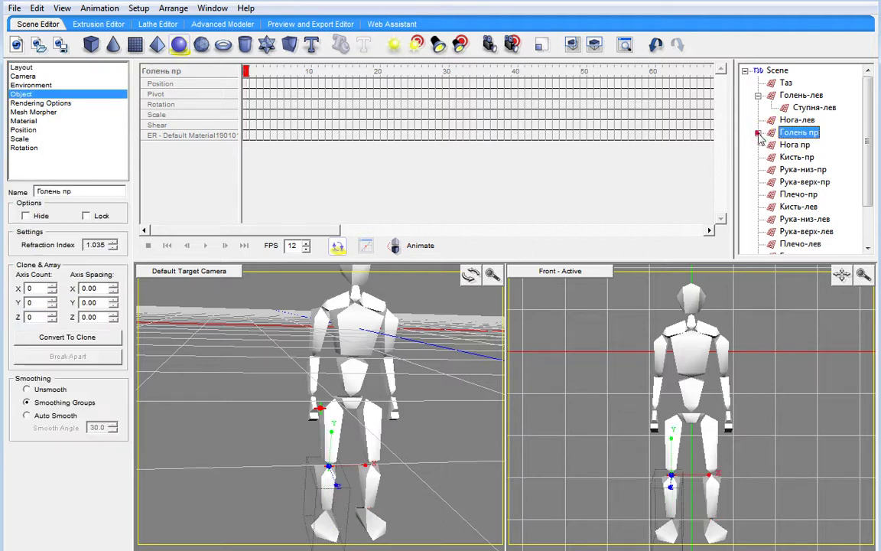
click(759, 96)
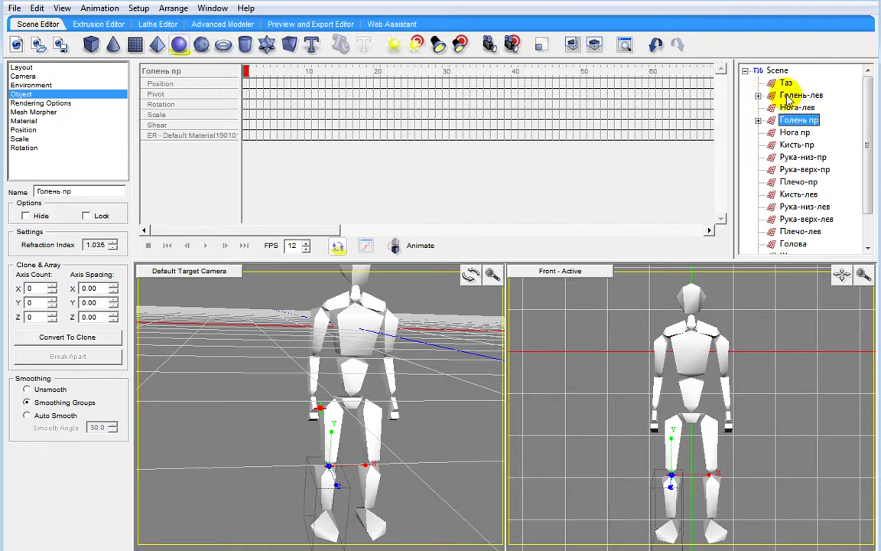
click(670, 448)
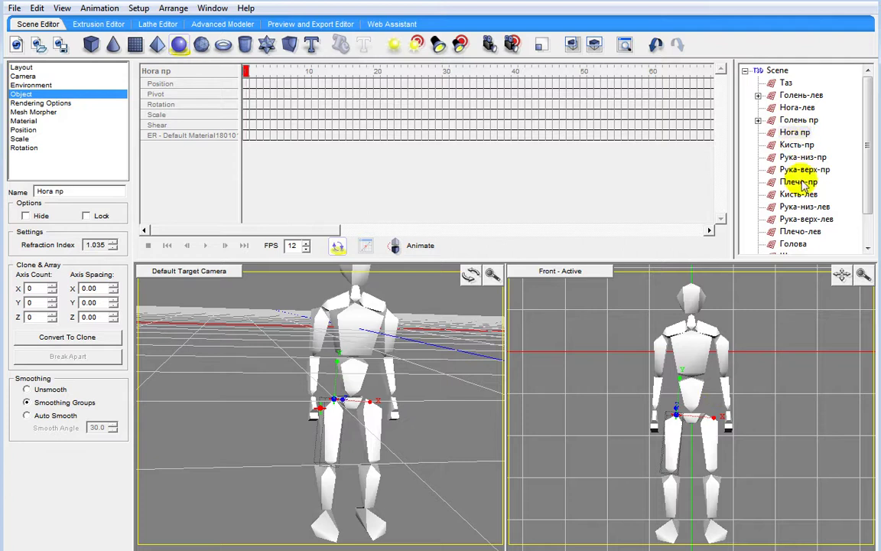
click(796, 120)
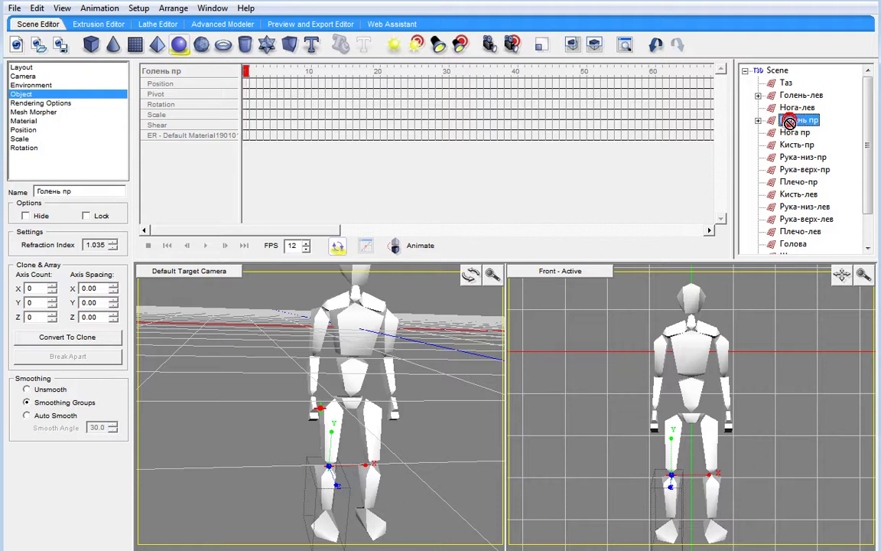
drag(798, 135, 798, 136)
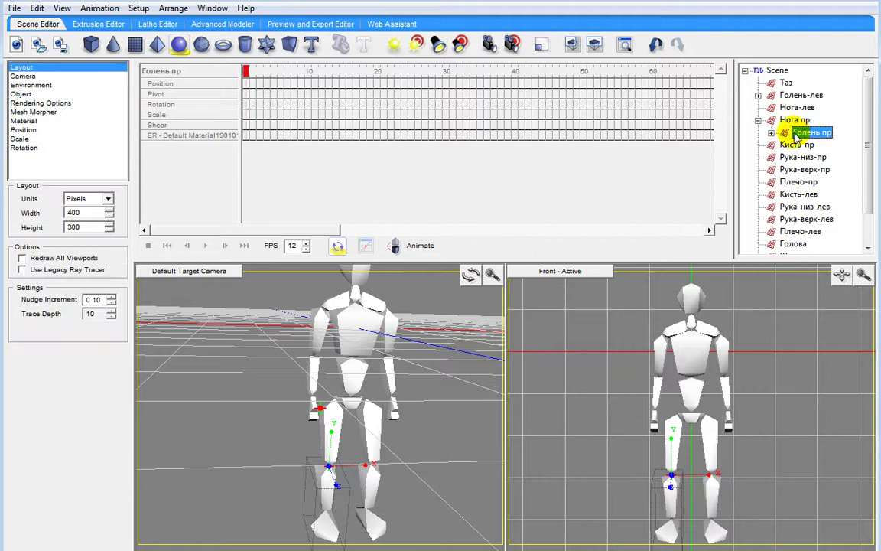
click(758, 120)
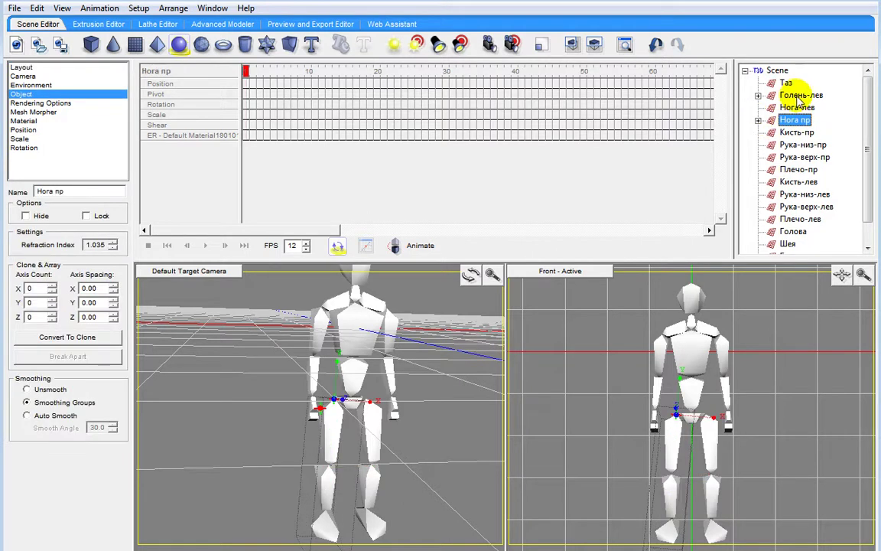
drag(797, 97, 792, 109)
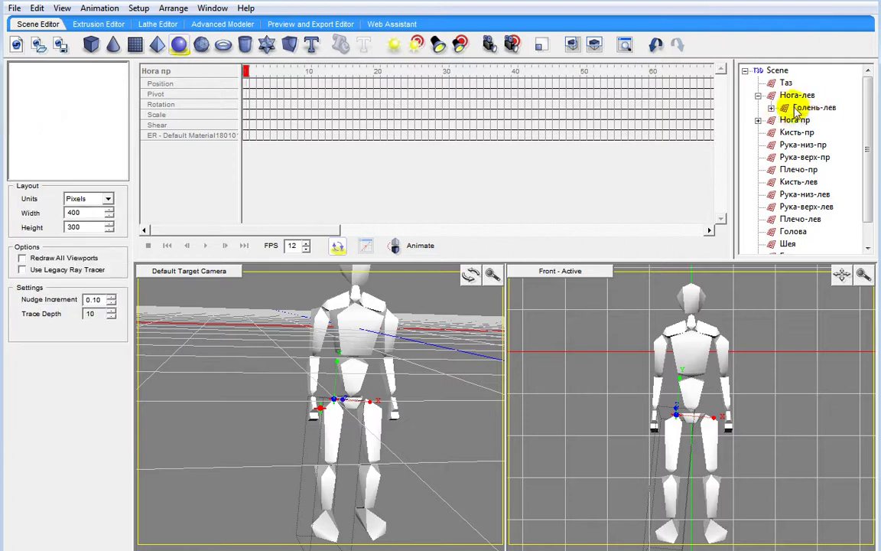
click(757, 97)
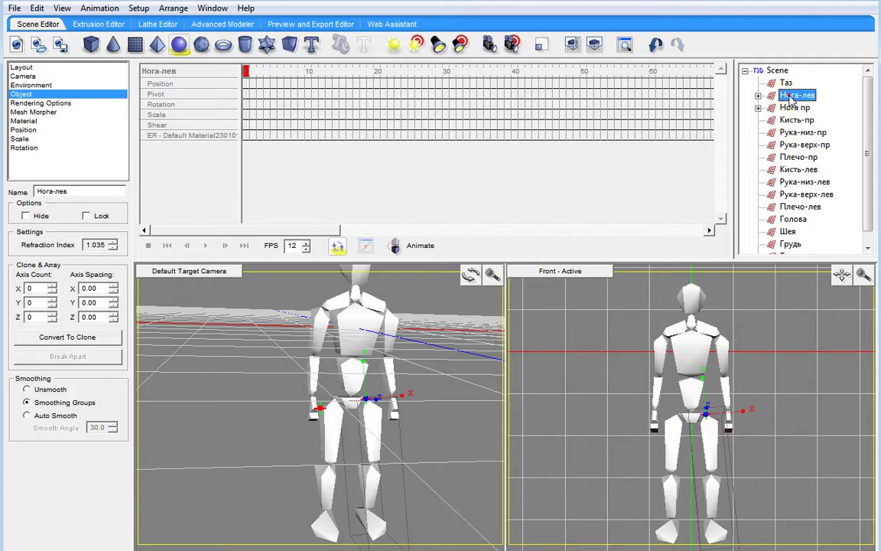
Make both legs, Нога-лев and Нога пр, children of the pelvis Таз in the scene hierarchy.
drag(790, 95, 786, 82)
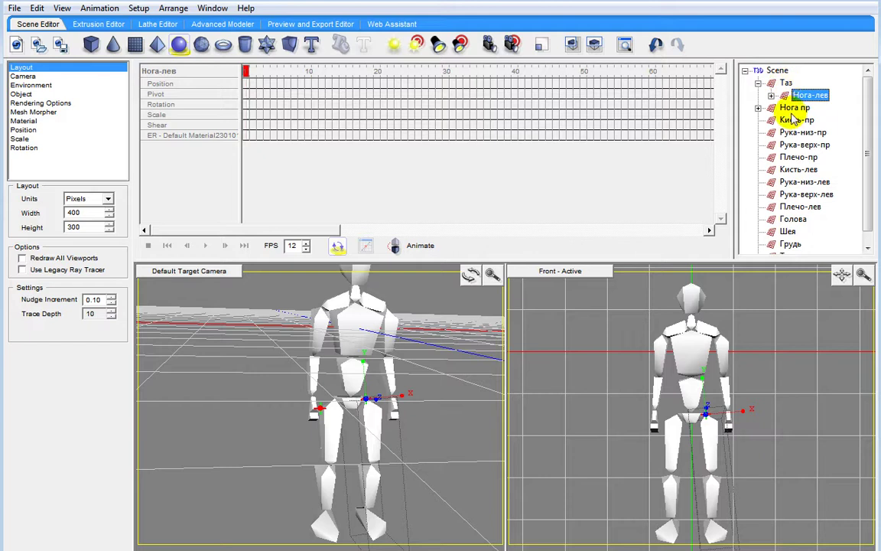
click(792, 109)
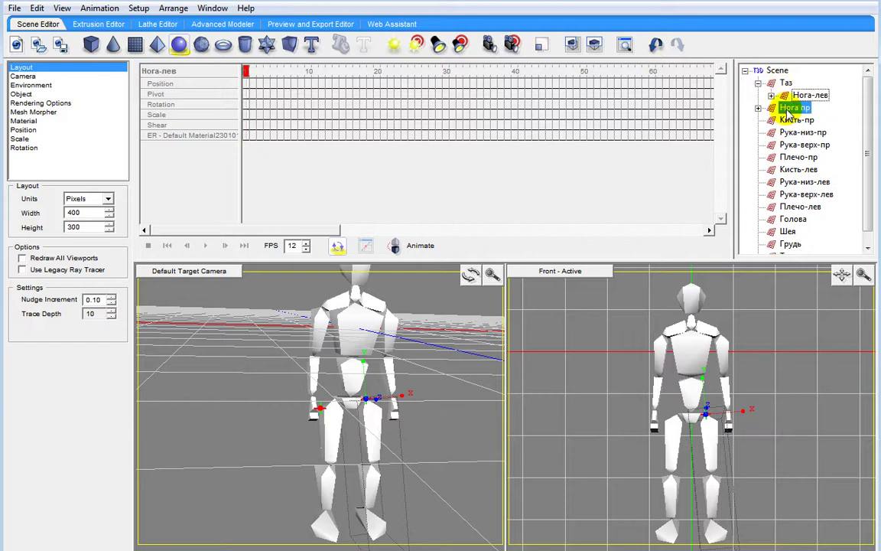
drag(792, 111, 785, 85)
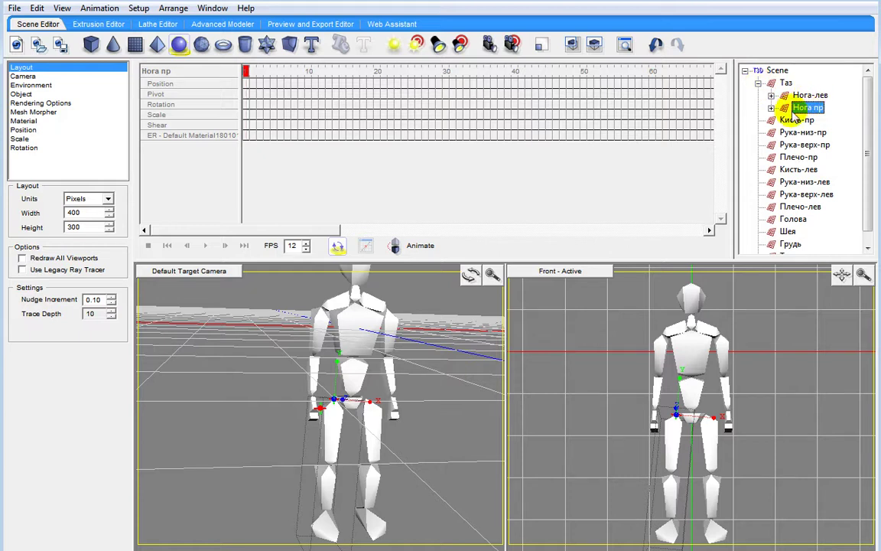
Make the left hand Кисть-лев a child of the left forearm Рука-низ-лев and collapse the forearm's branch.
click(727, 427)
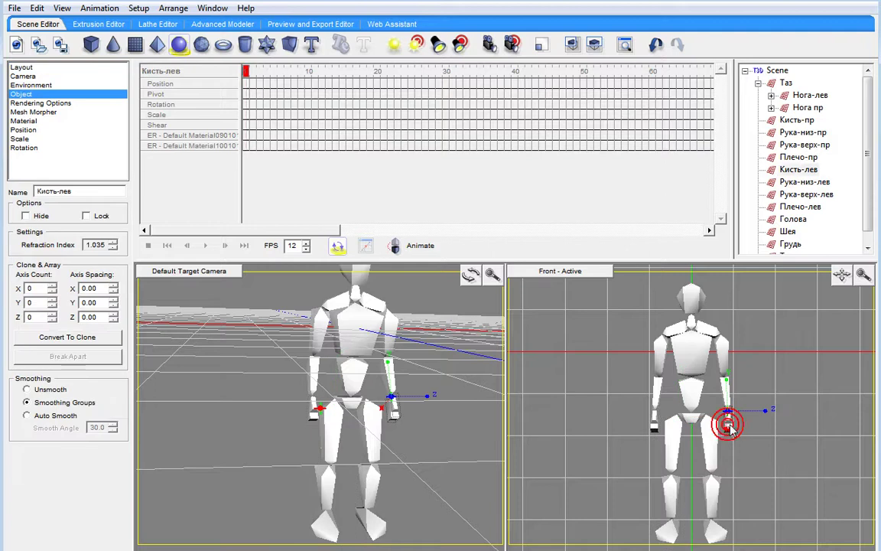
click(788, 183)
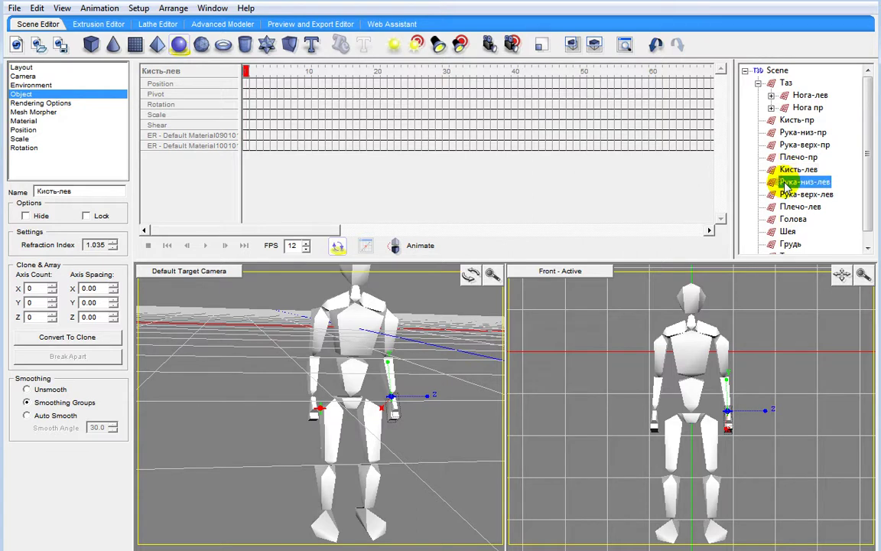
drag(788, 186, 787, 183)
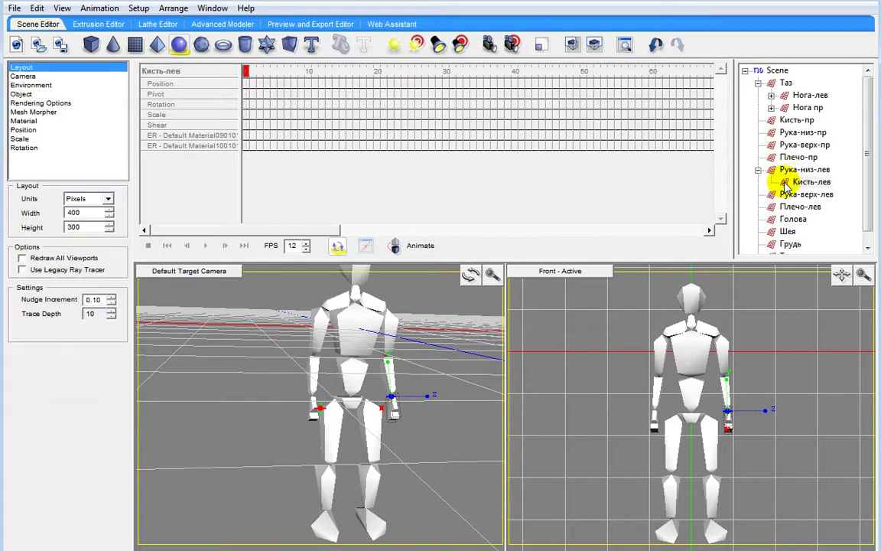
click(724, 390)
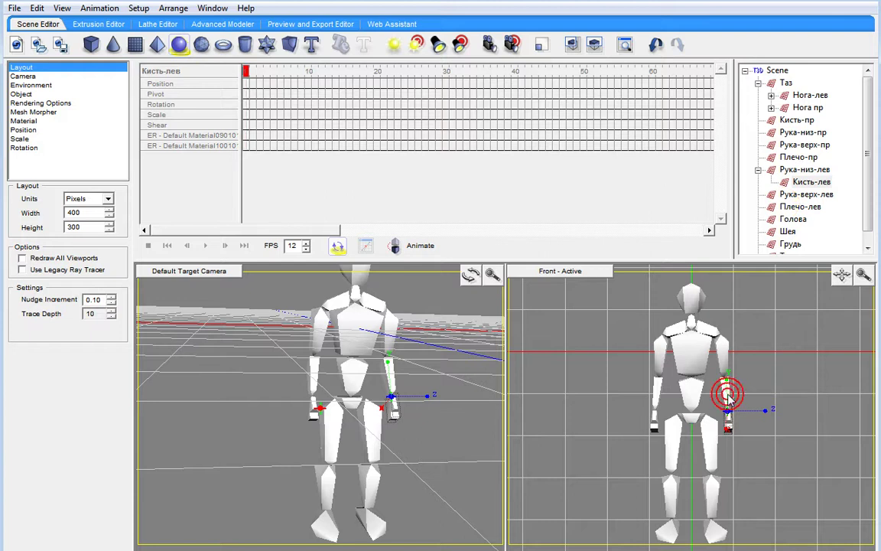
click(759, 170)
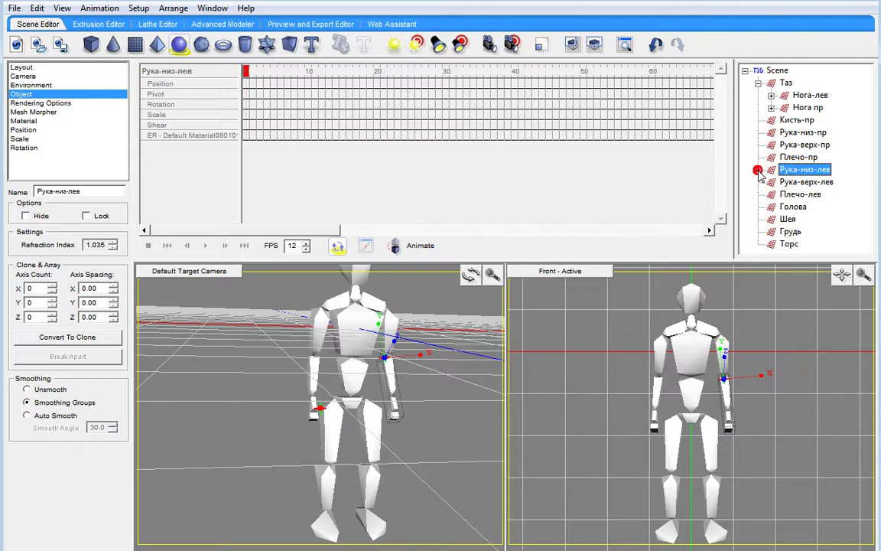
Make the right hand Кисть-пр a child of the right forearm Рука-низ-пр and collapse the forearm's branch.
click(655, 419)
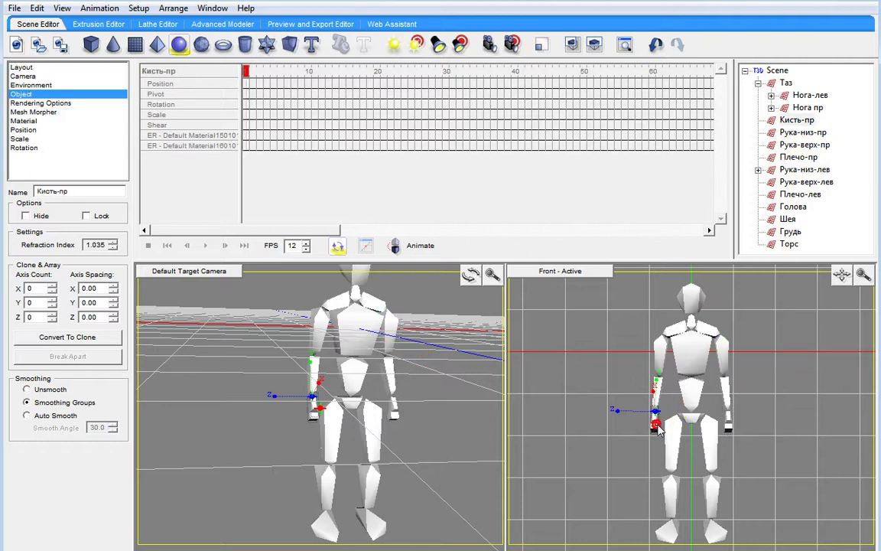
click(804, 133)
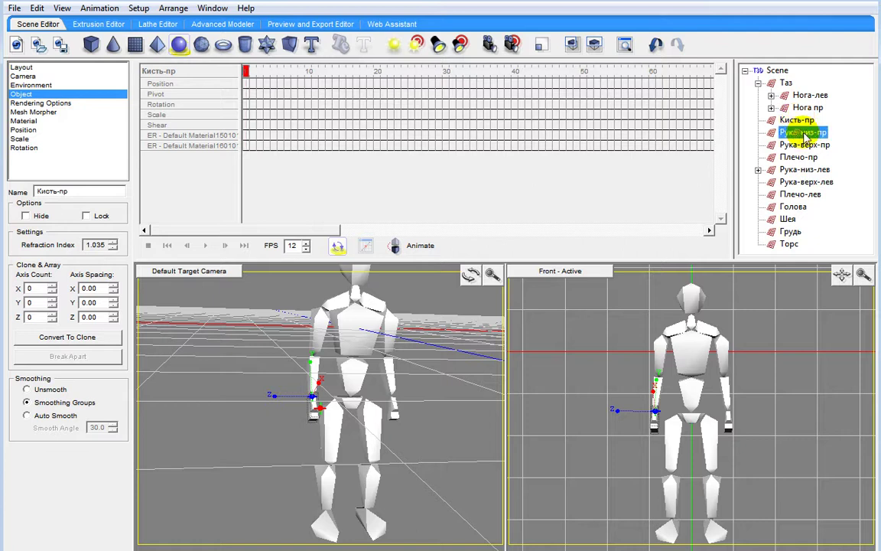
drag(805, 135, 807, 136)
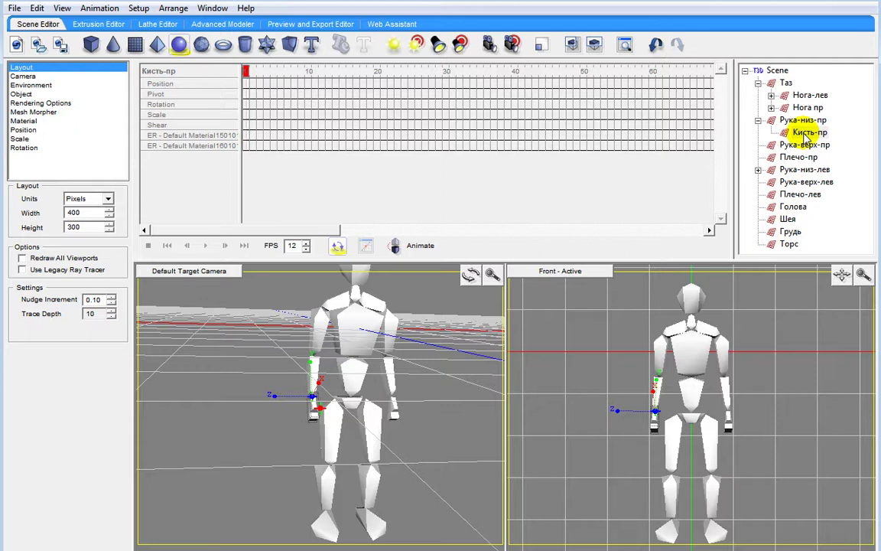
click(759, 120)
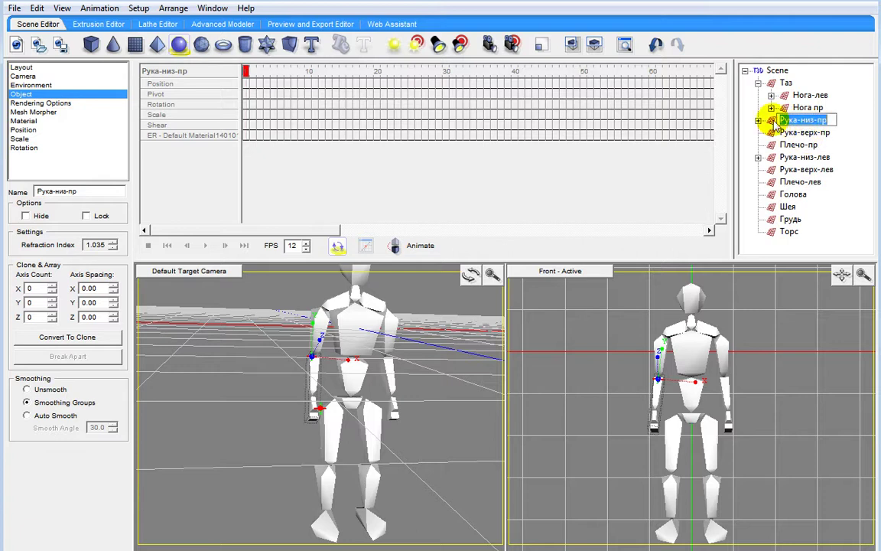
Make the forearms Рука-низ-пр and Рука-низ-лев children of the matching upper arms Рука-верх-пр and Рука-верх-лев, collapsing both branches.
click(799, 123)
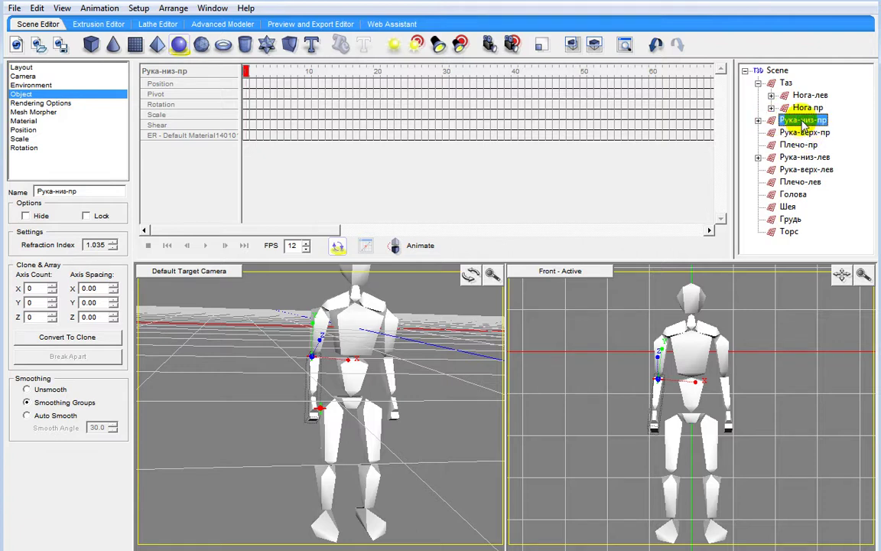
drag(808, 120, 810, 134)
click(758, 120)
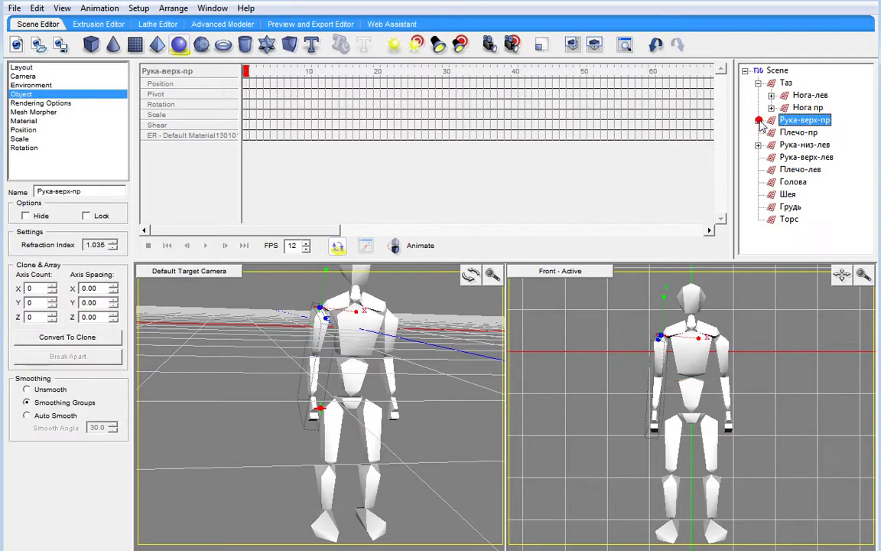
click(803, 145)
drag(803, 147, 795, 157)
click(757, 146)
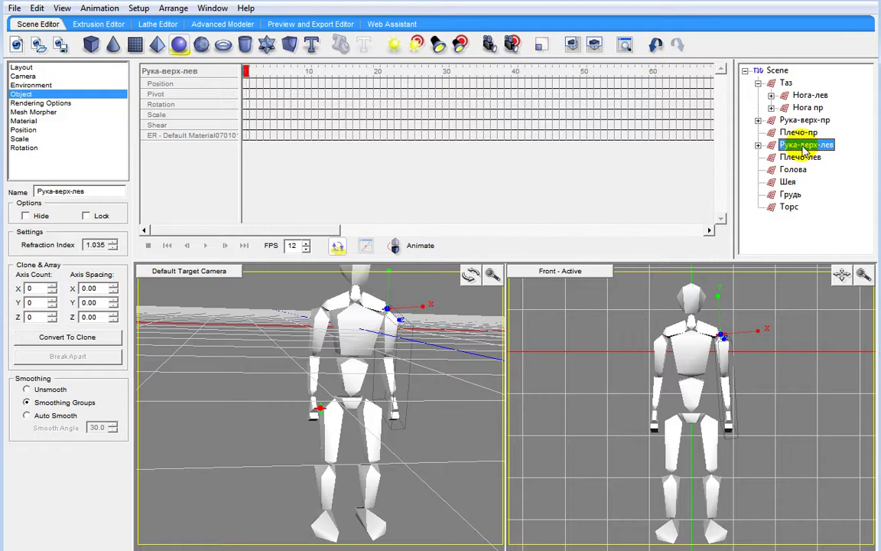
Make the upper arms Рука-верх-лев and Рука-верх-пр children of the matching shoulders Плечо-лев and Плечо-пр, collapsing both branches.
drag(803, 151, 777, 158)
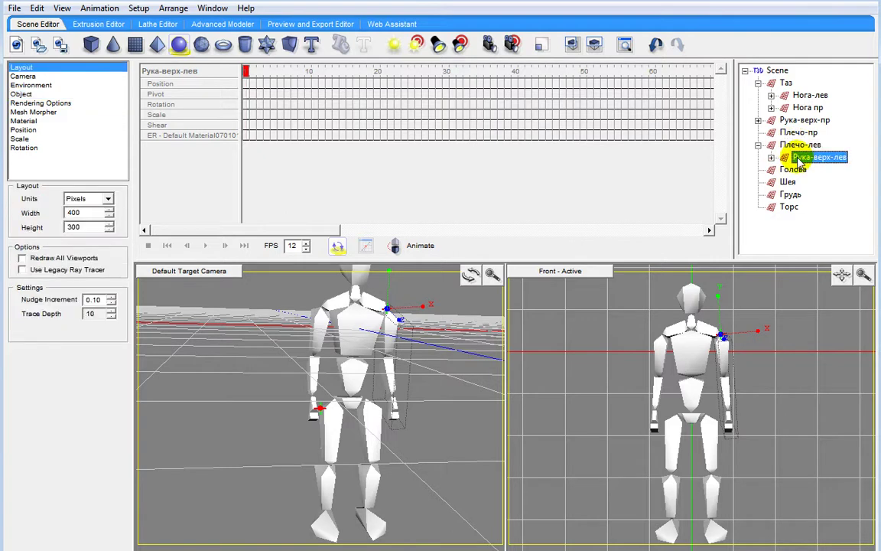
click(758, 145)
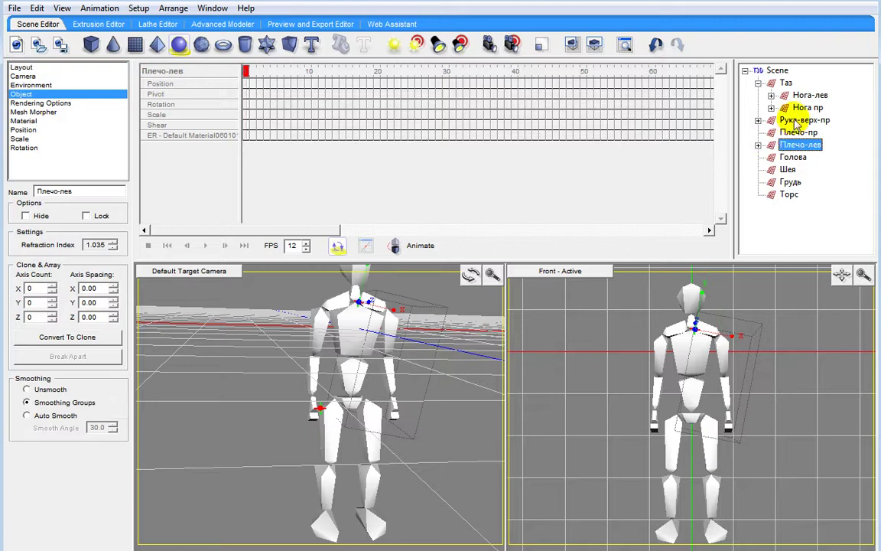
drag(796, 122, 779, 137)
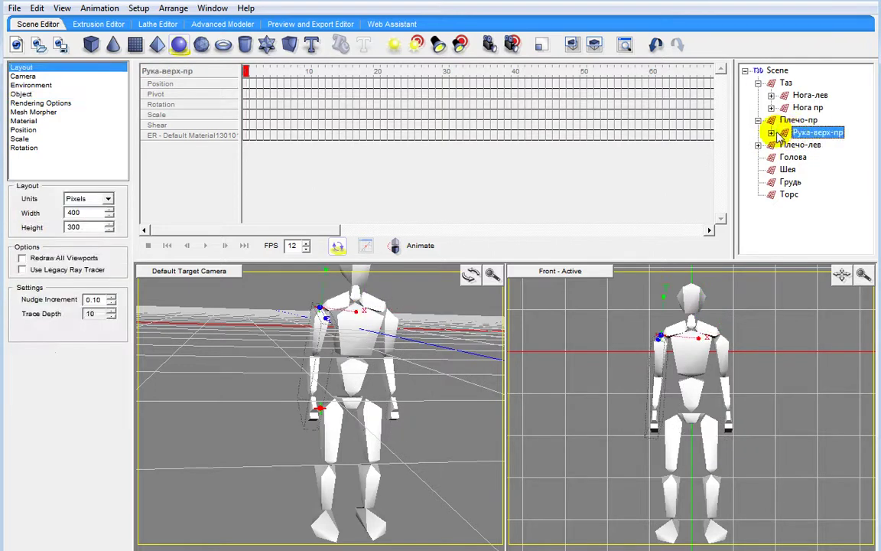
click(758, 120)
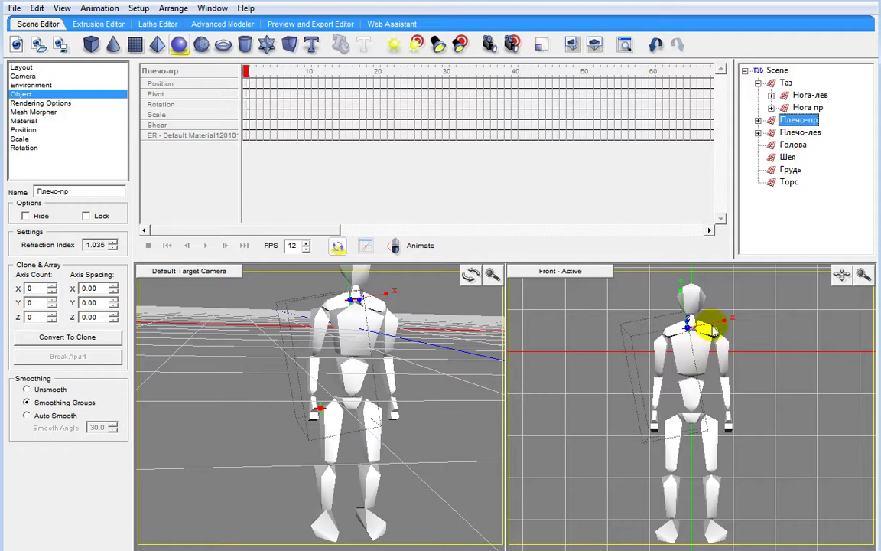
Make both shoulders, Плечо-пр and Плечо-лев, children of the chest Грудь and collapse the chest's branch.
click(791, 170)
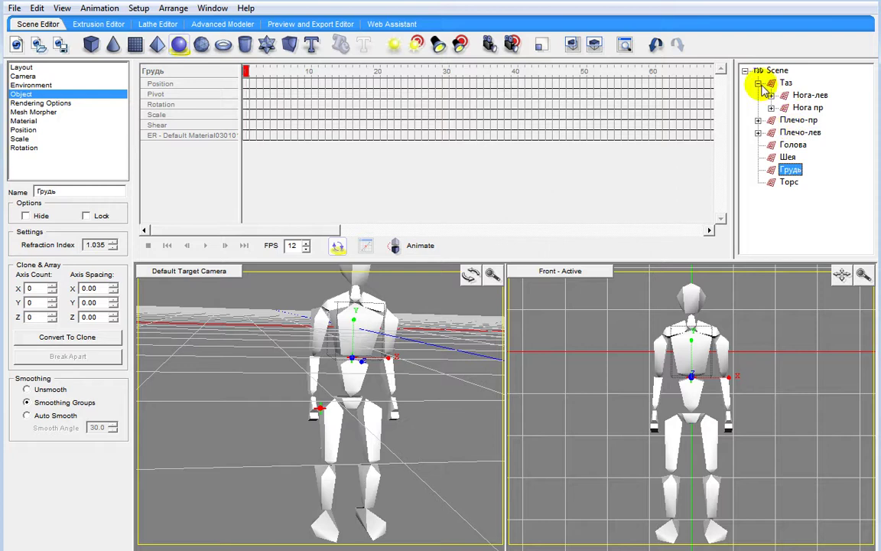
drag(796, 125, 796, 172)
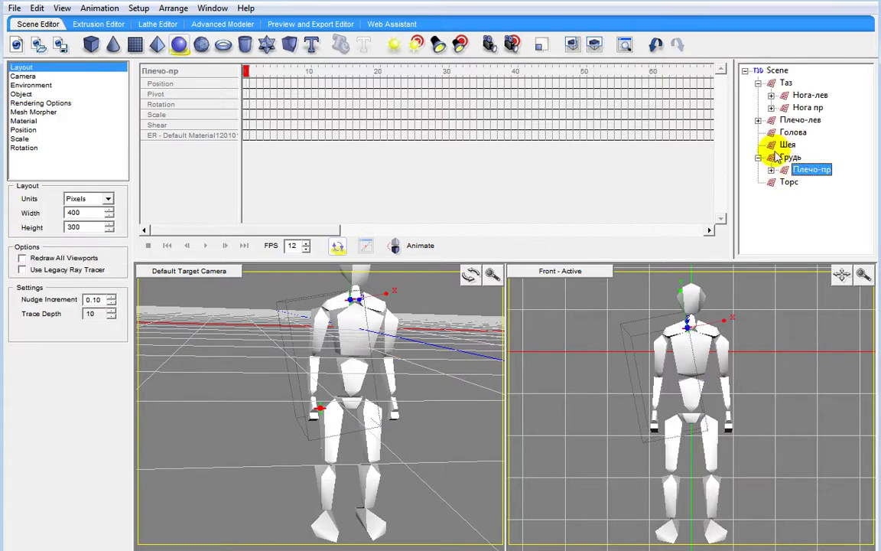
click(758, 157)
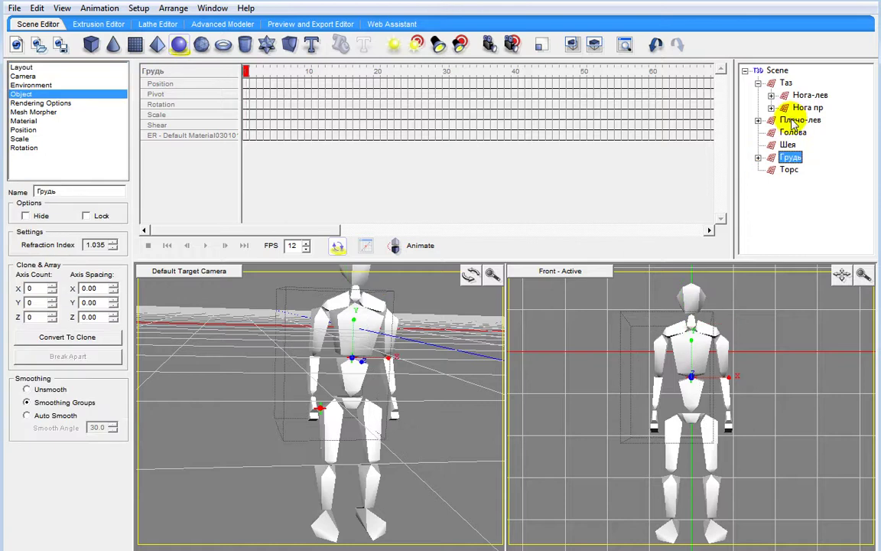
drag(794, 123, 791, 158)
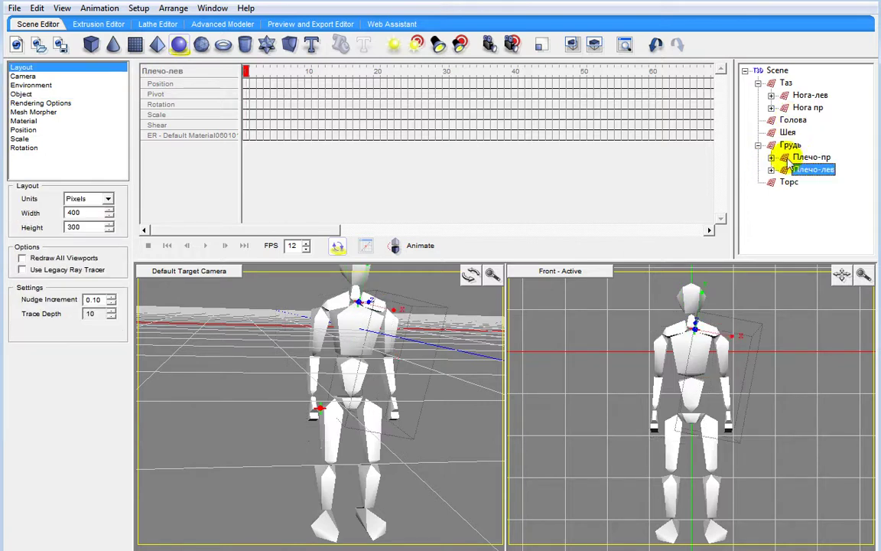
click(758, 145)
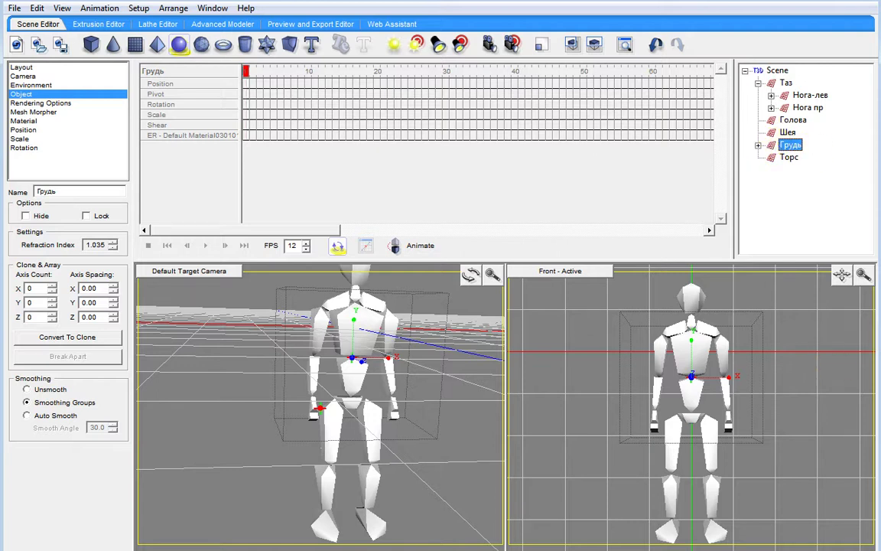
Make the head Голова a child of the neck Шея in the scene hierarchy and collapse the neck's branch.
click(791, 123)
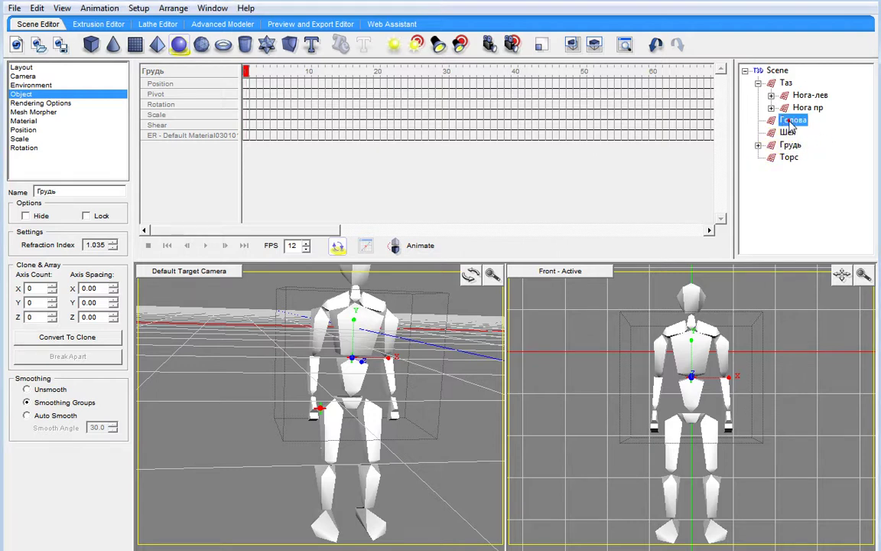
click(788, 132)
drag(788, 134, 789, 133)
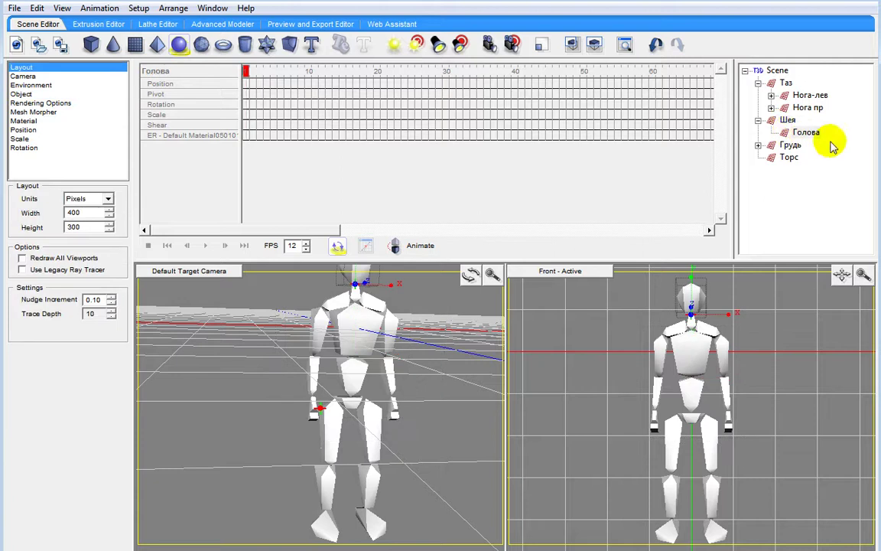
click(758, 121)
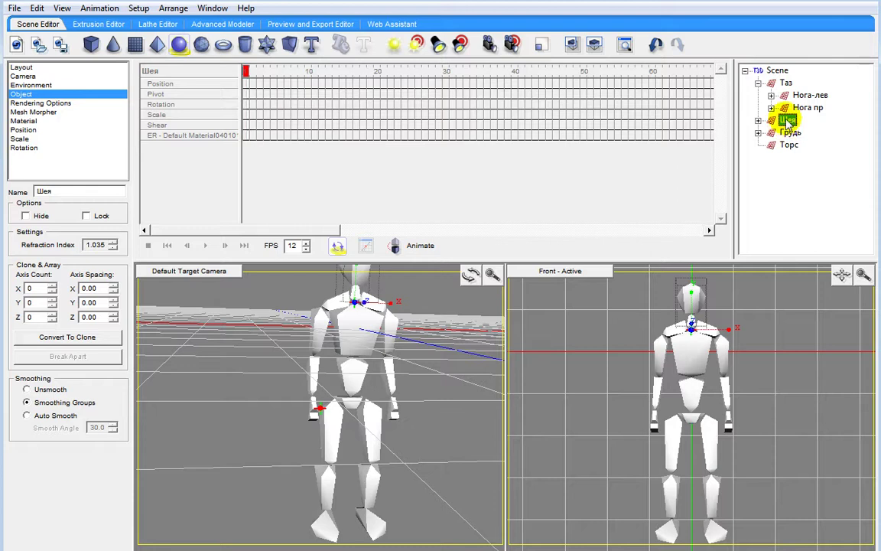
Make the neck Шея a child of the chest Грудь in the scene hierarchy and collapse the chest's branch.
click(791, 133)
drag(791, 134, 792, 130)
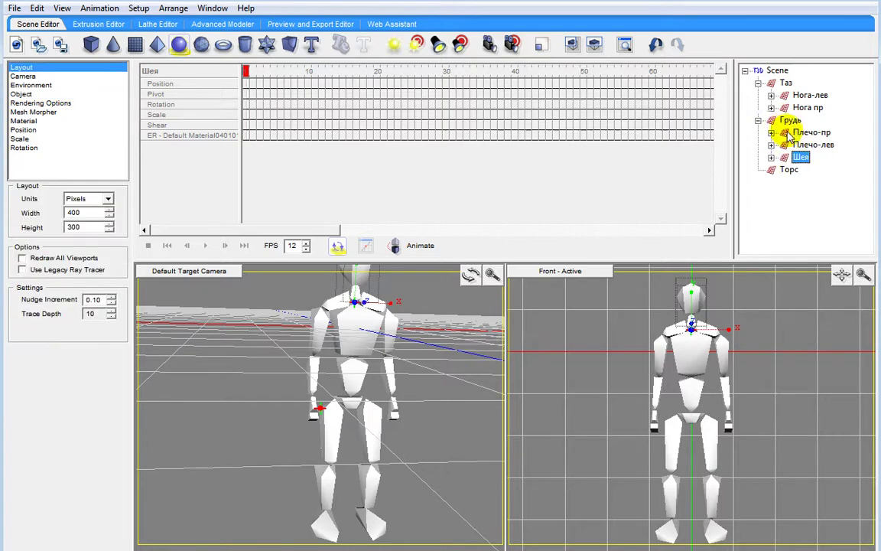
click(759, 121)
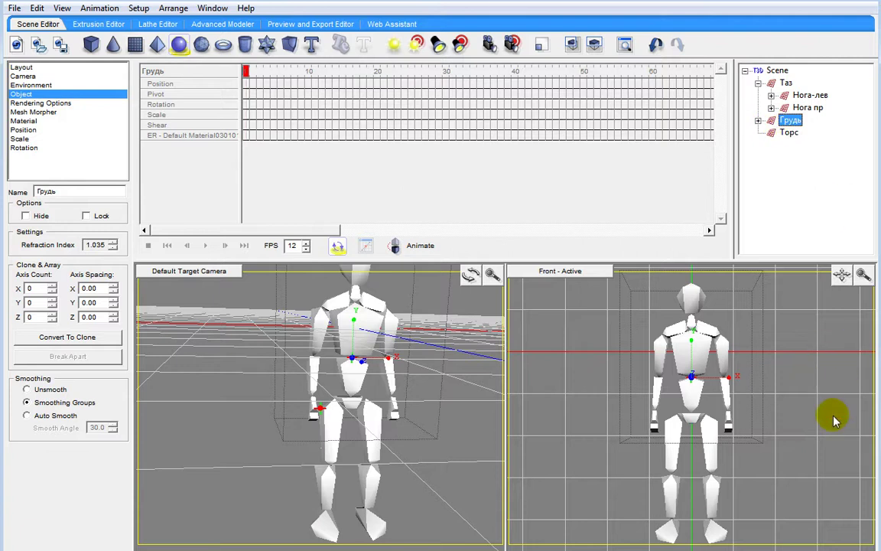
Make the chest Грудь a child of the torso Торс, and the collapsed torso a child of the pelvis Таз.
drag(790, 121, 788, 130)
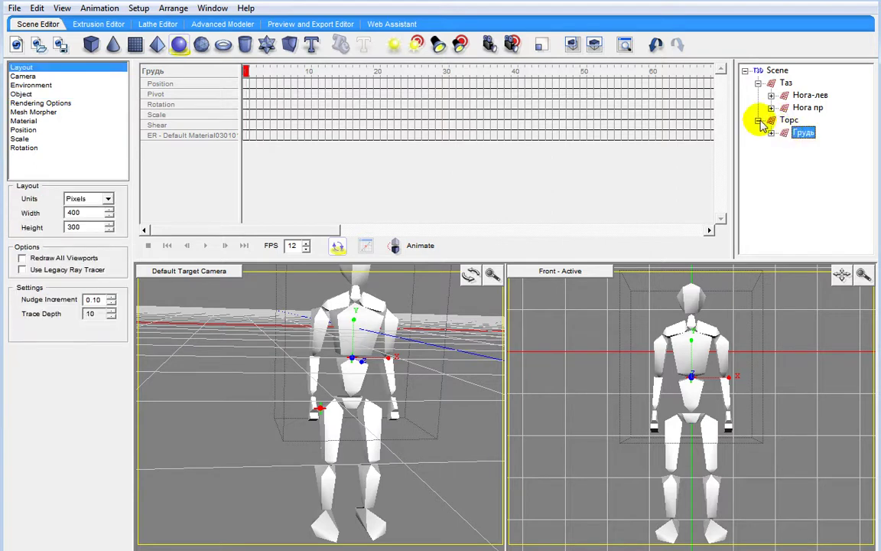
click(759, 120)
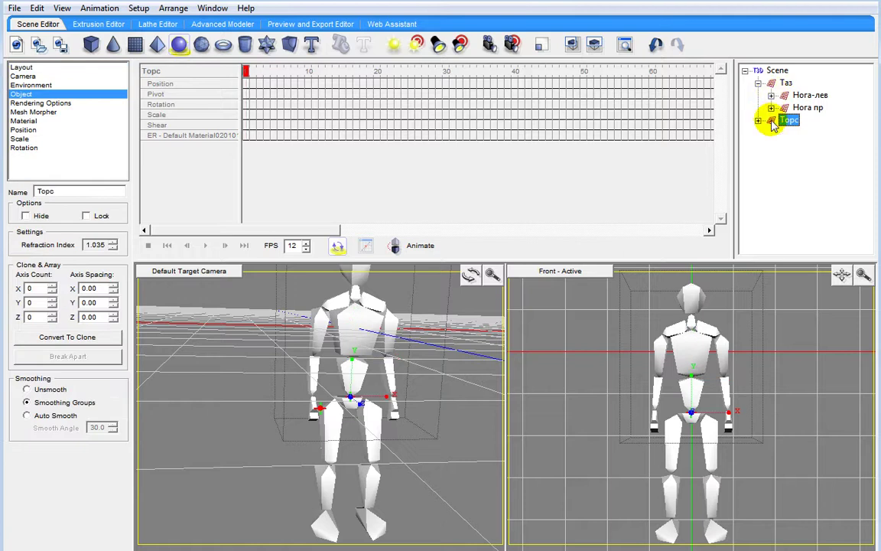
drag(774, 127, 773, 85)
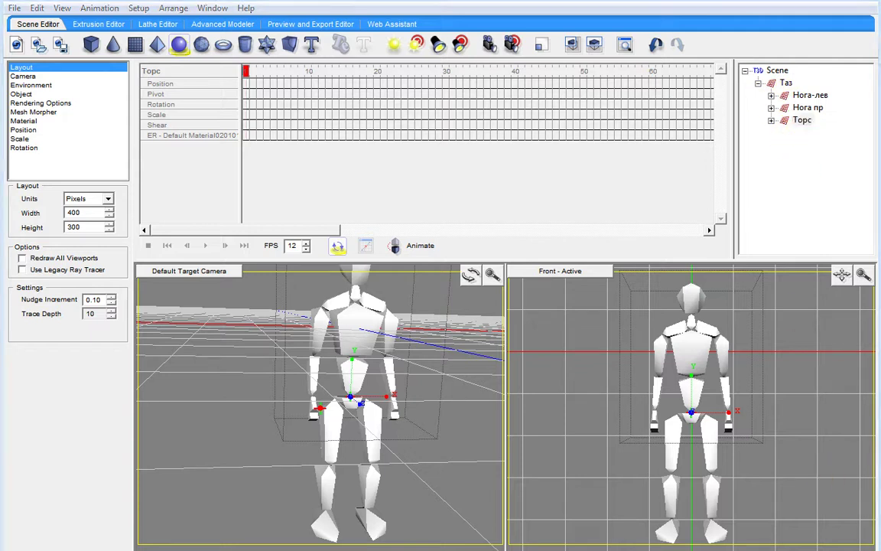
Switch to Windows Photo Viewer, examine the walk-cycle poses in Человек-3.jpg in a widened window, and minimize it.
key(alt+Tab)
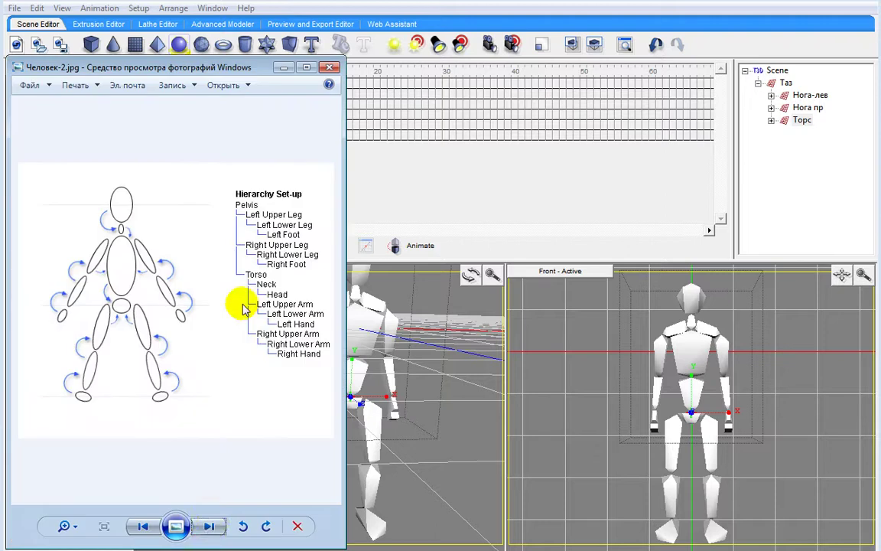
click(212, 526)
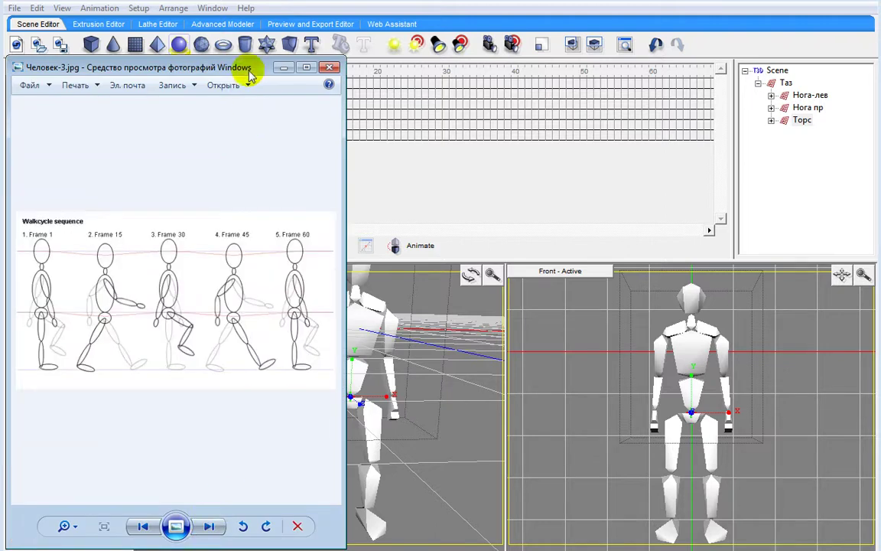
drag(225, 66, 350, 58)
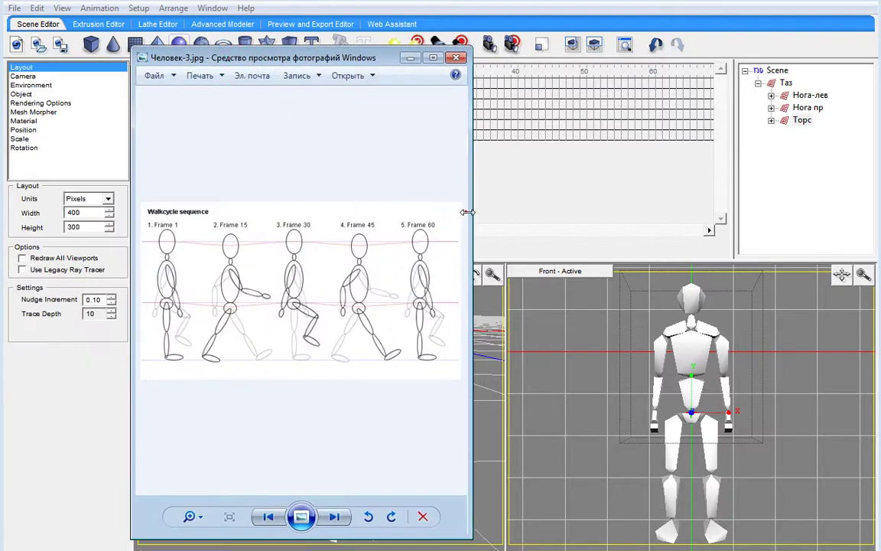
drag(468, 209, 604, 222)
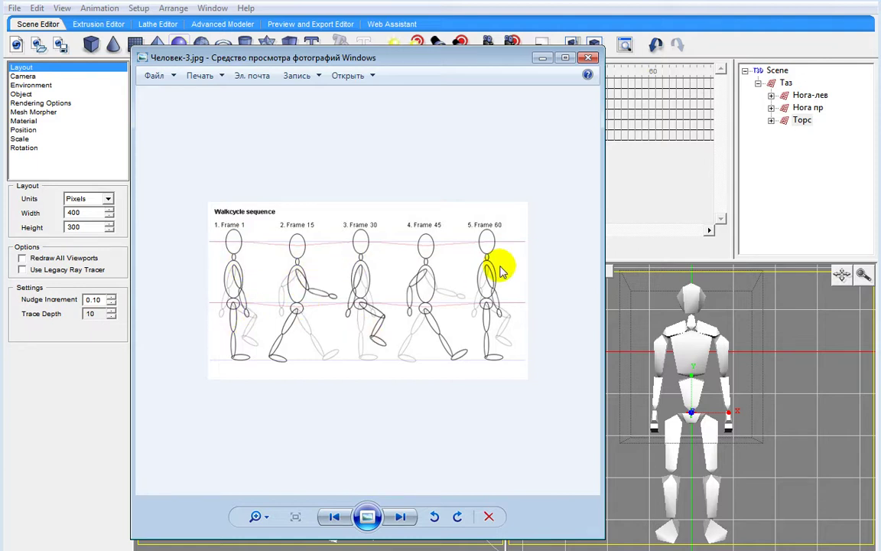
click(542, 60)
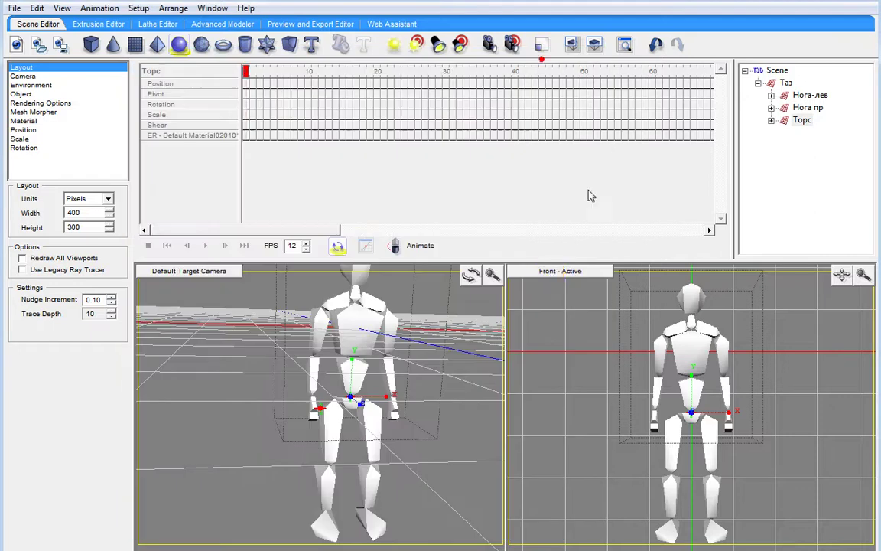
Change the Front viewport to the Left view and turn on Animate mode.
click(554, 273)
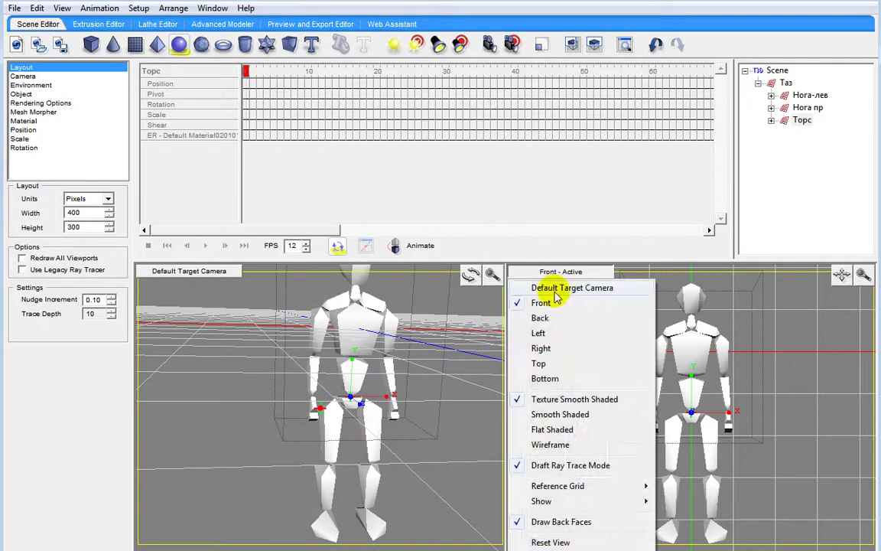
click(550, 335)
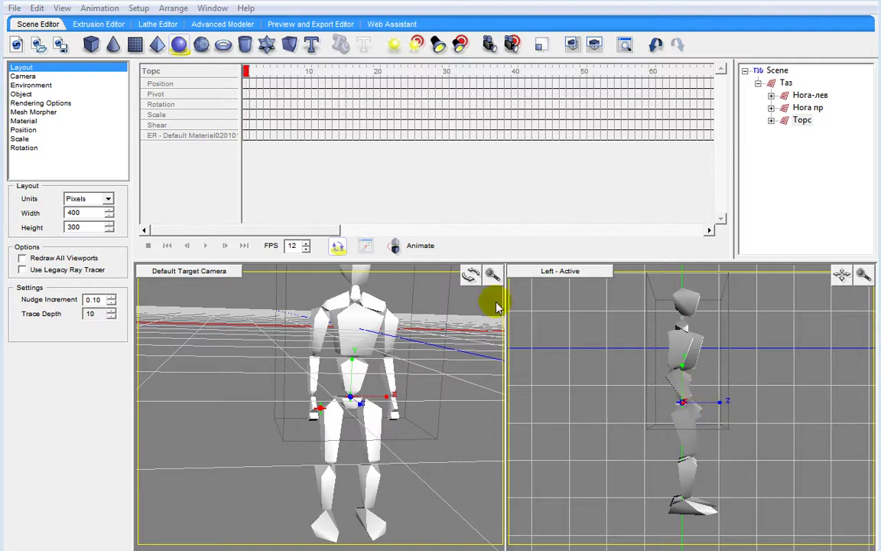
click(395, 246)
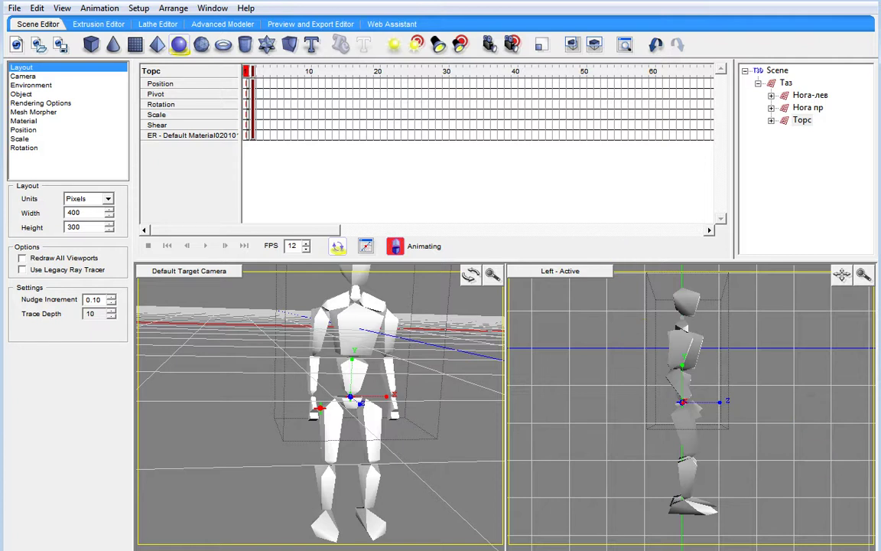
Restore the walk-cycle reference window and move it out of the way of the scene.
key(alt+Tab)
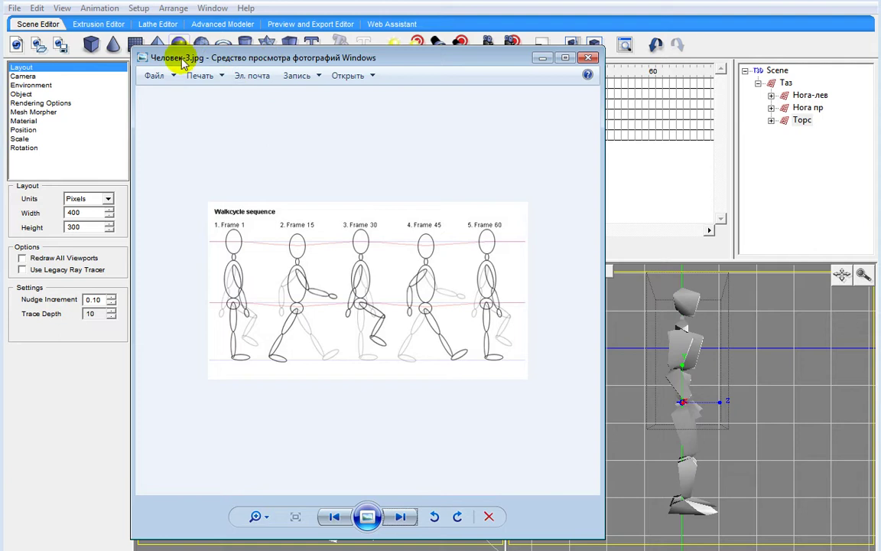
drag(162, 58, 880, 61)
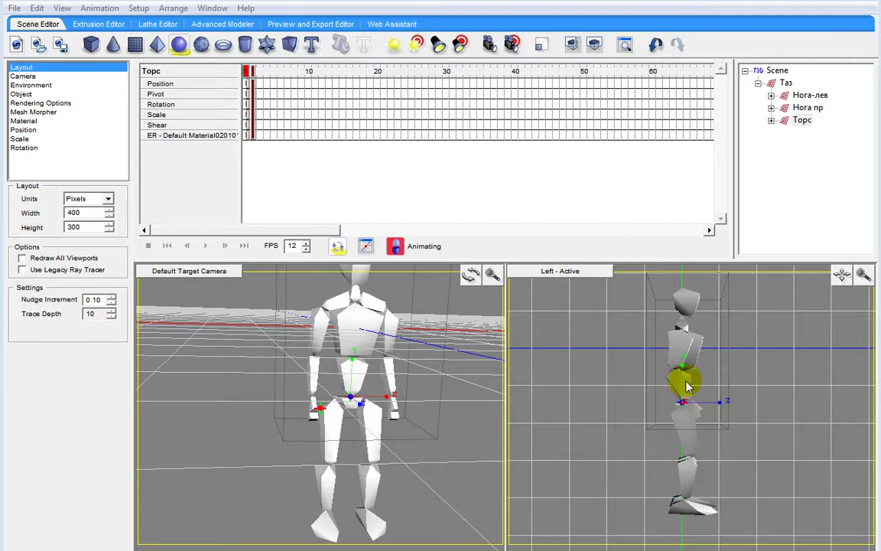
Set the X rotation of the right upper arm Рука-верх-пр to -4.9 and of the right forearm Рука-низ-пр to -15.
click(678, 352)
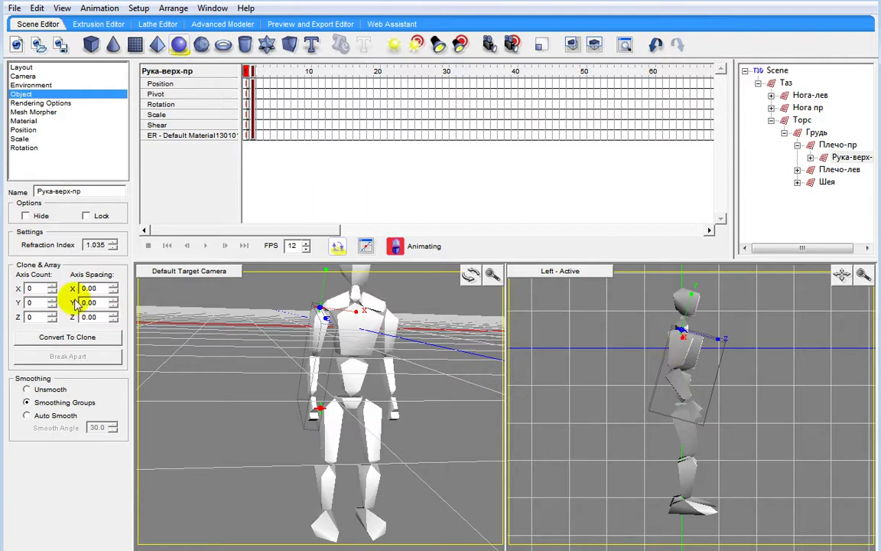
click(25, 148)
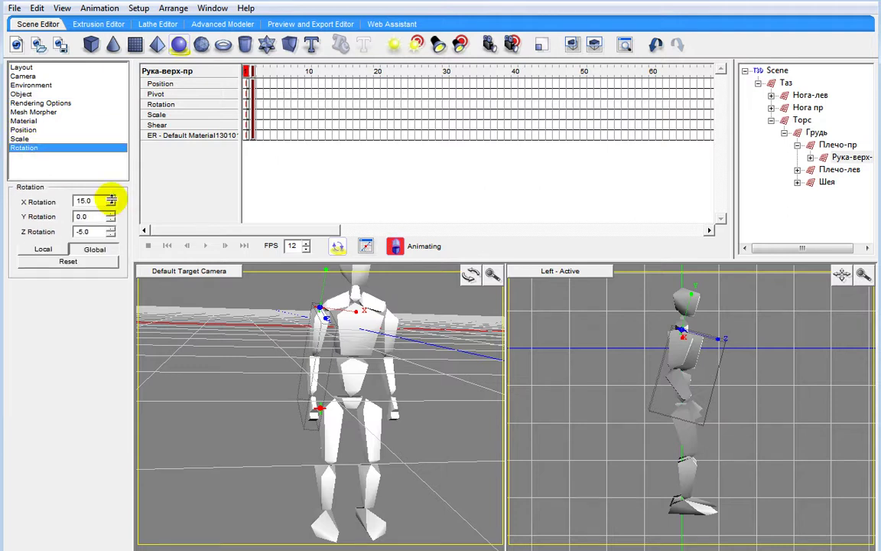
drag(111, 198, 112, 212)
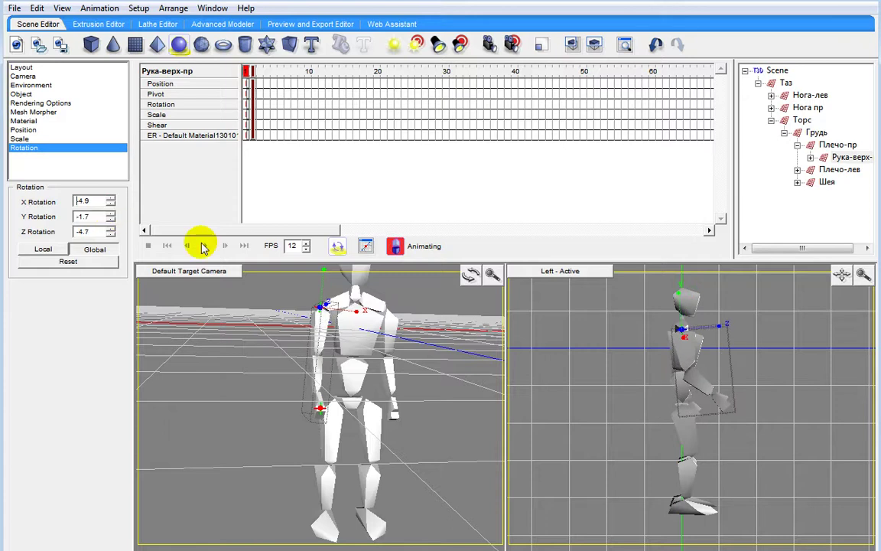
click(710, 394)
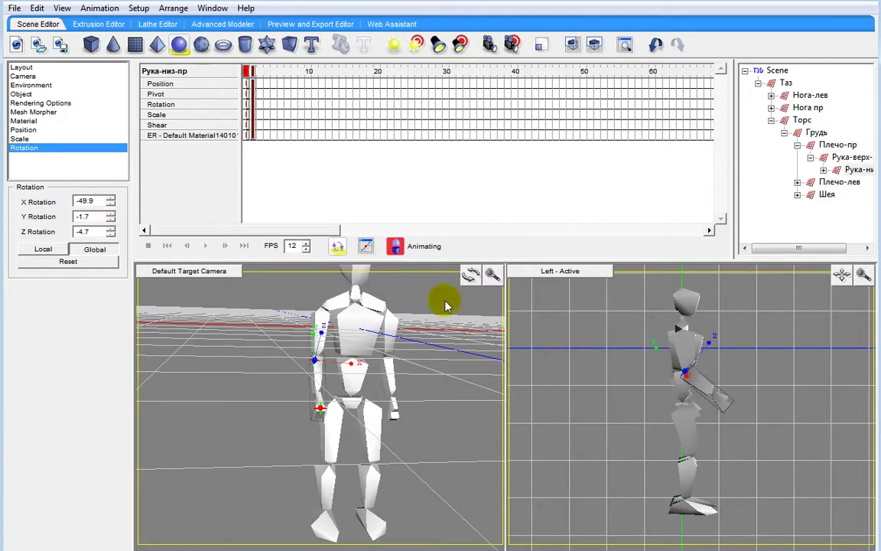
drag(110, 200, 118, 178)
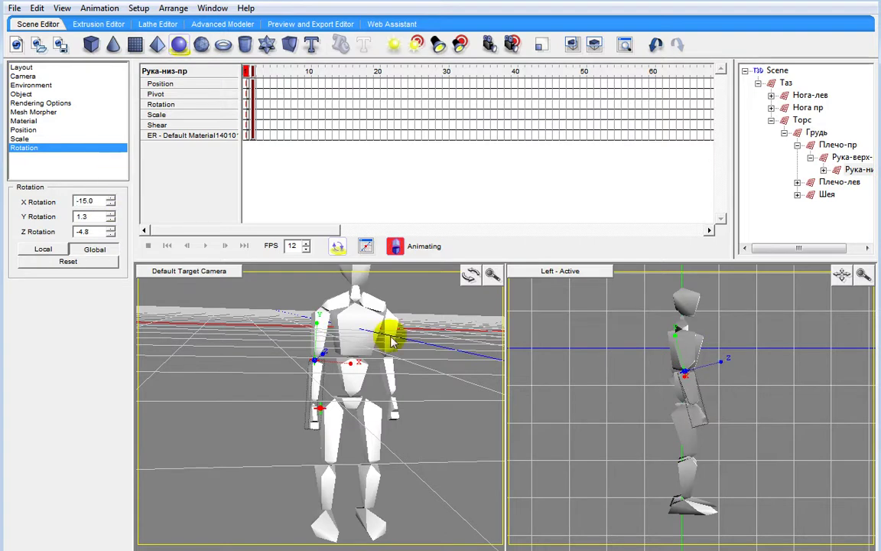
Raise the left thigh Нога-лев forward by setting its X rotation to -58.9.
click(689, 441)
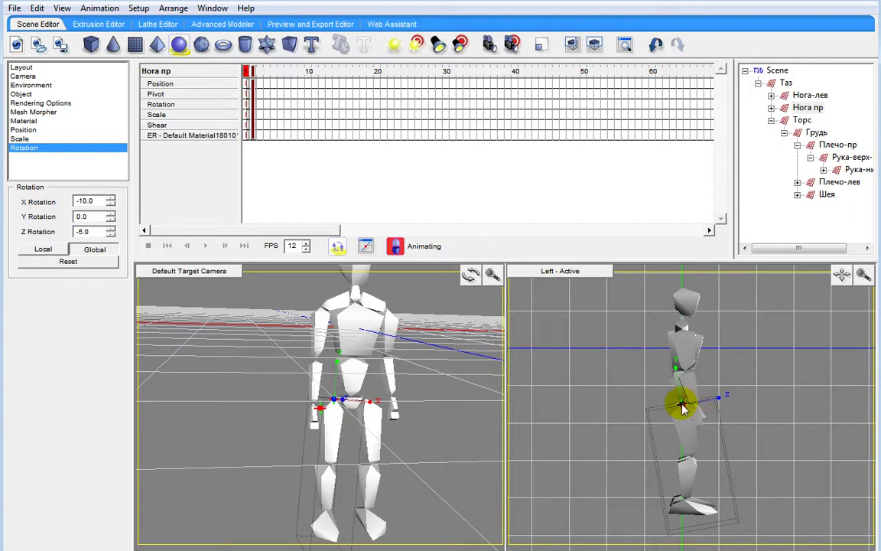
click(375, 430)
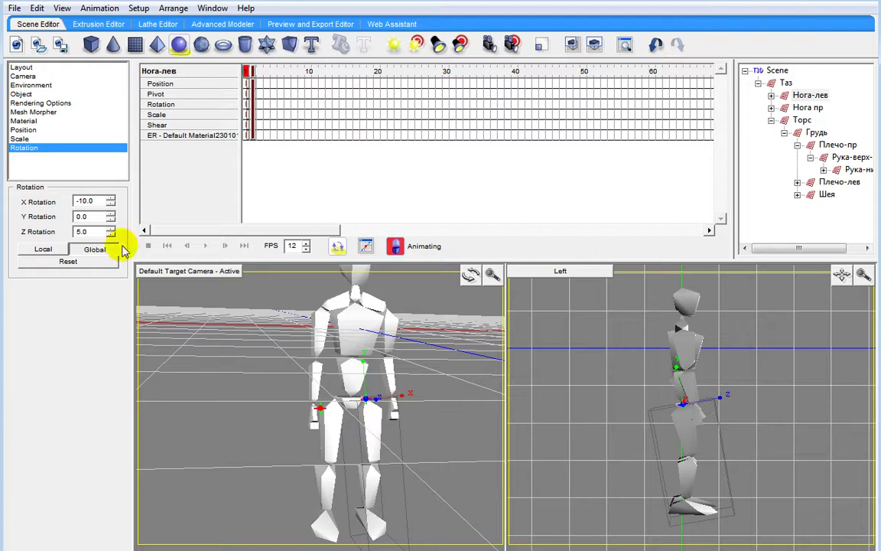
click(26, 130)
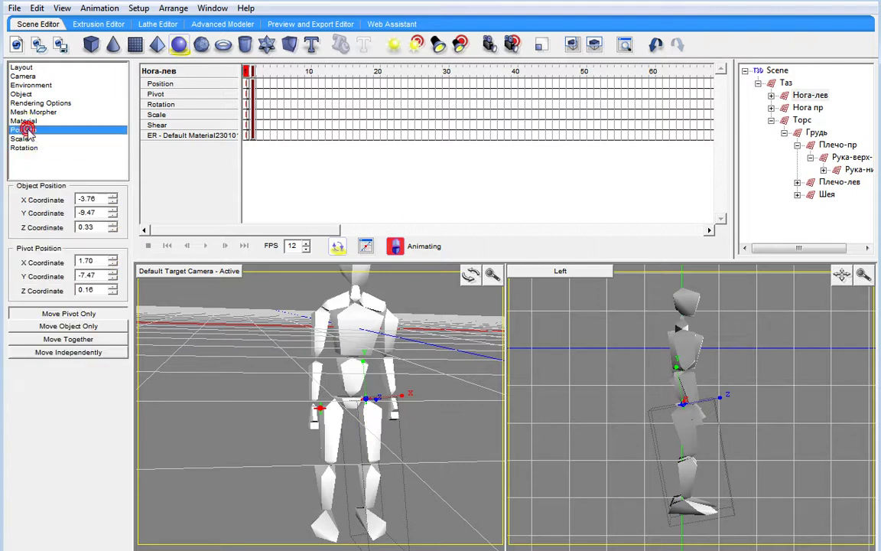
click(25, 147)
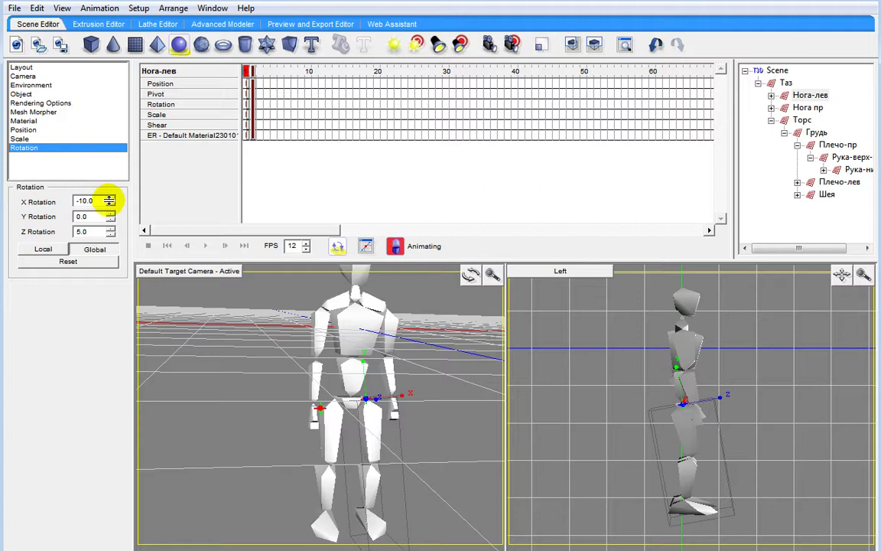
drag(110, 200, 114, 238)
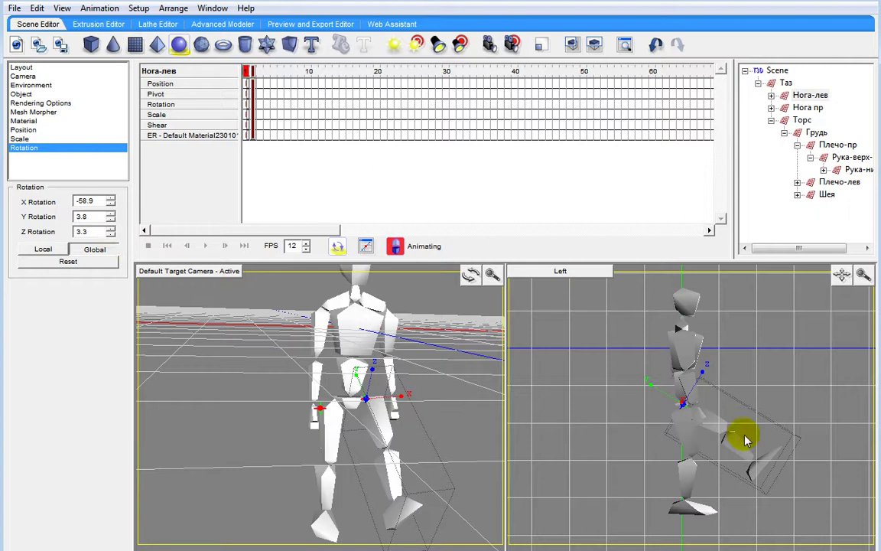
Set the X rotation of the left shin Голень-лев to 19 and of the left foot Ступня-лев to 24.1.
click(671, 403)
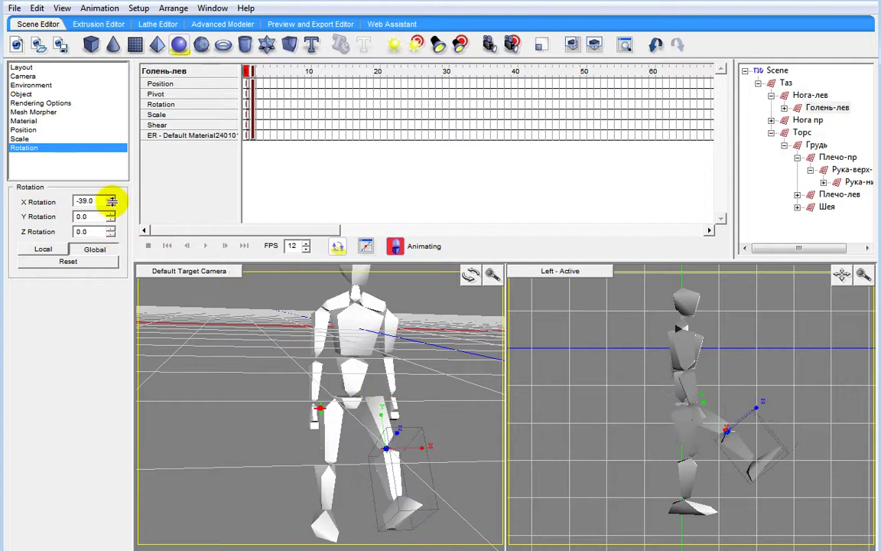
drag(113, 199, 117, 159)
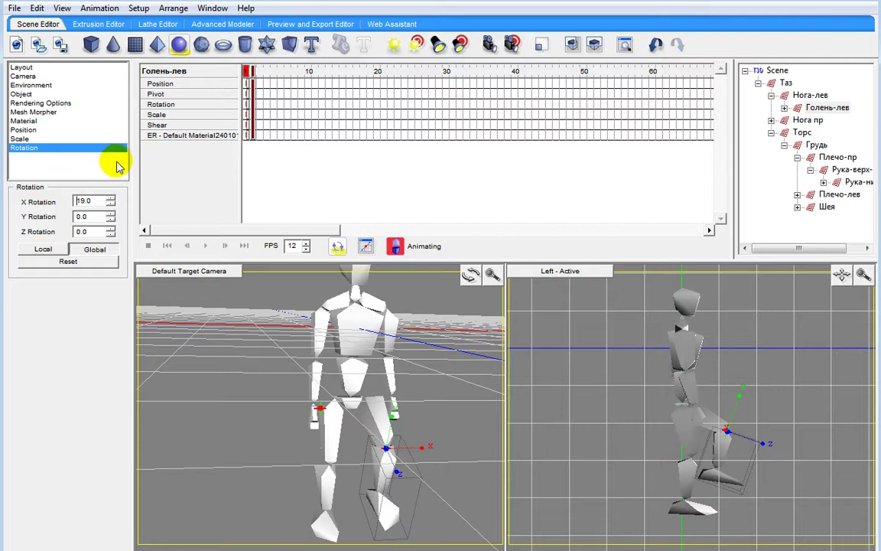
click(732, 477)
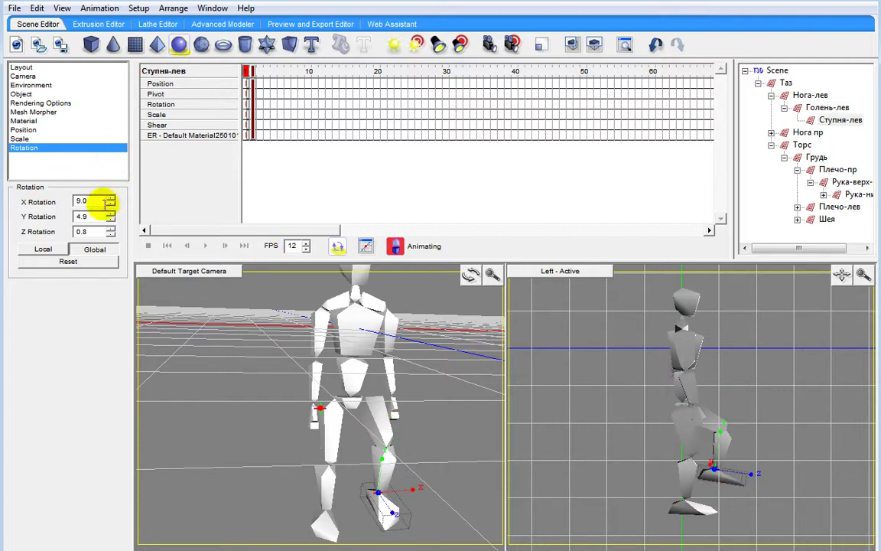
mouse_move(111, 199)
mouse_down()
mouse_move(114, 173)
mouse_move(116, 182)
mouse_up()
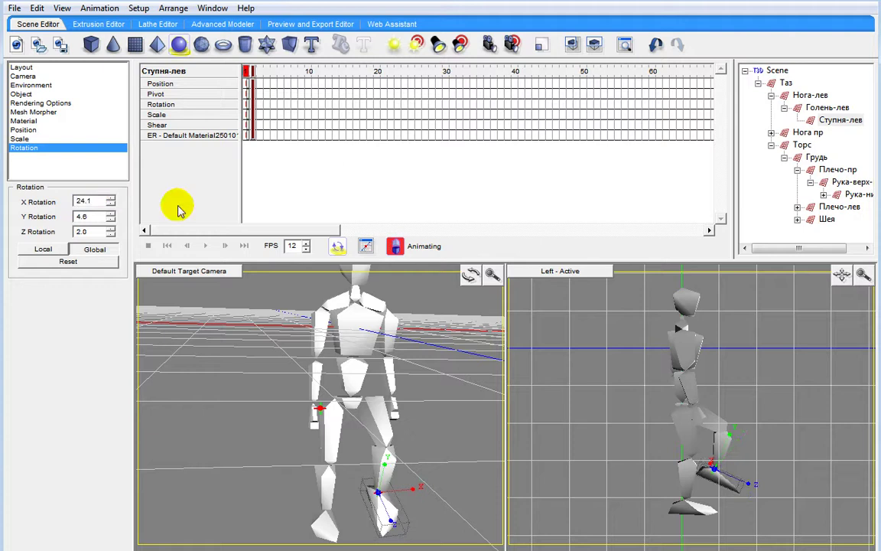
Swing the left upper arm Рука-верх-лев backward about X and set the left forearm Рука-низ-лев's X rotation to 7.
click(379, 314)
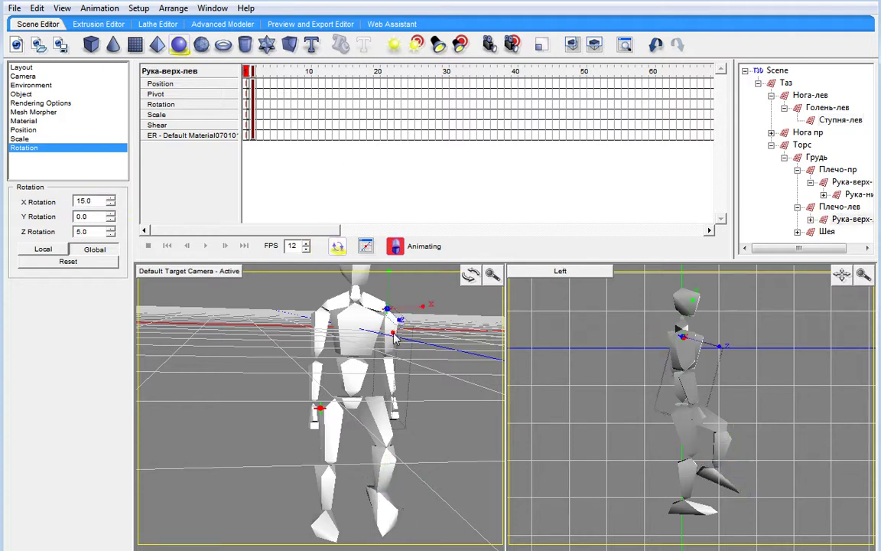
mouse_move(111, 200)
mouse_down()
mouse_move(112, 182)
mouse_move(112, 190)
mouse_up()
click(664, 386)
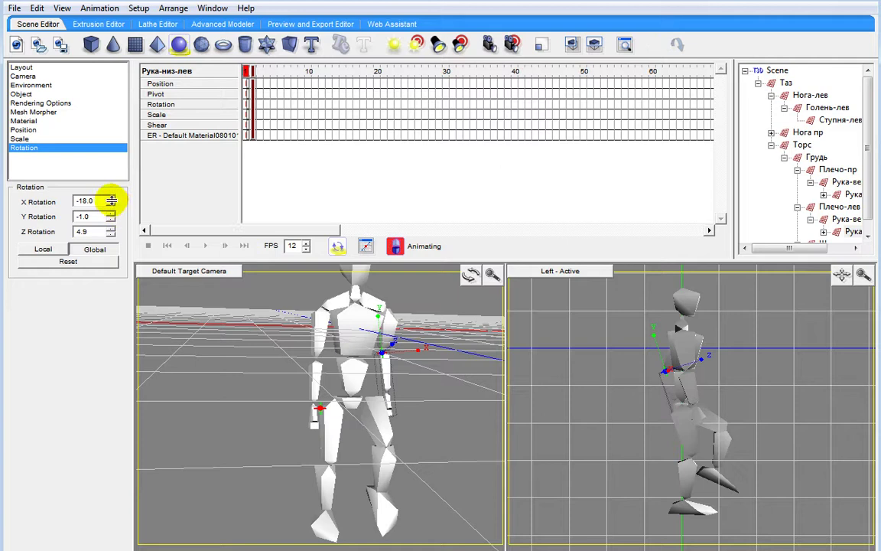
click(112, 200)
drag(112, 201, 108, 177)
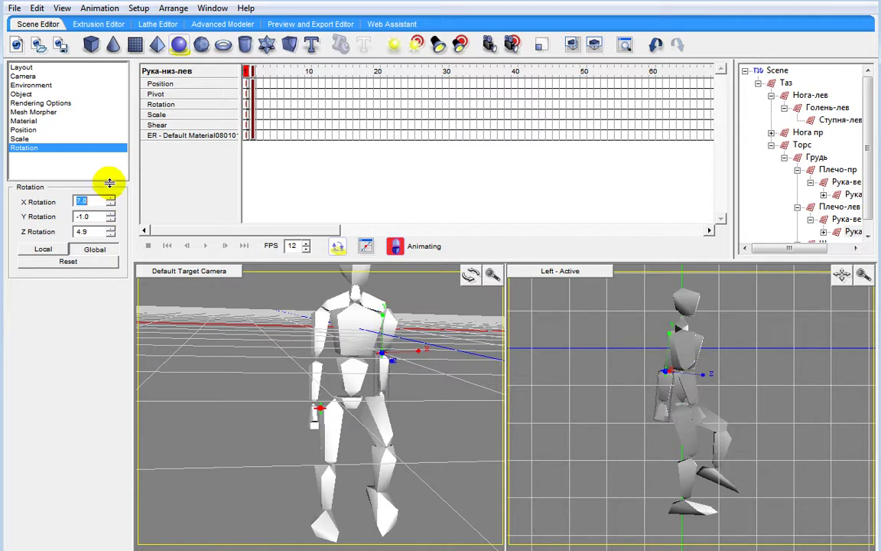
Set the right leg Нога пр's X rotation to -4 and move the timeline to frame 15 for the second walk pose.
click(616, 345)
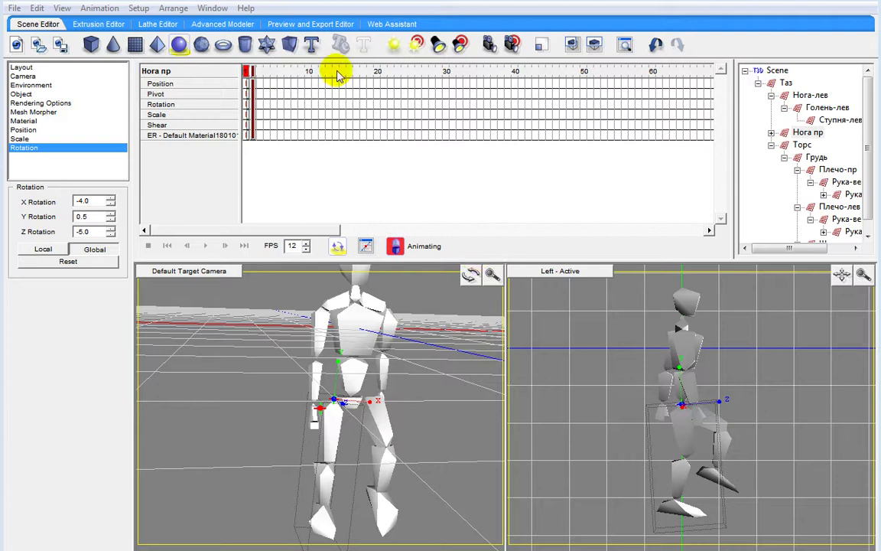
click(337, 72)
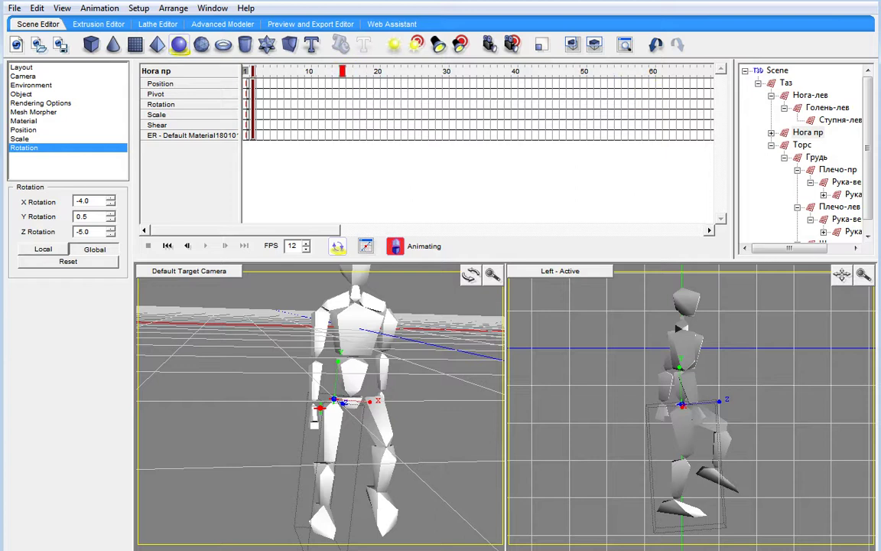
drag(880, 46, 517, 85)
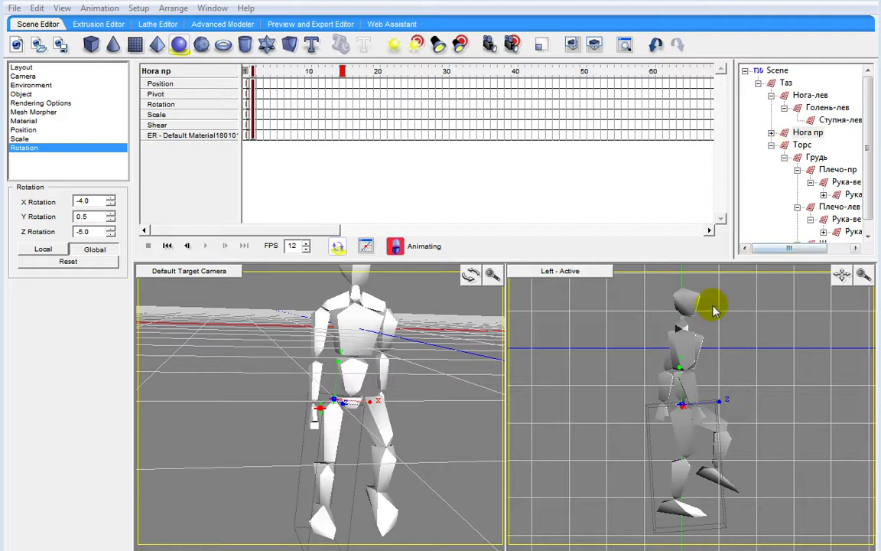
At frame 15, set the right leg Нога пр's X rotation to 25.9 and flatten the right foot Ступня-пр about X.
click(685, 424)
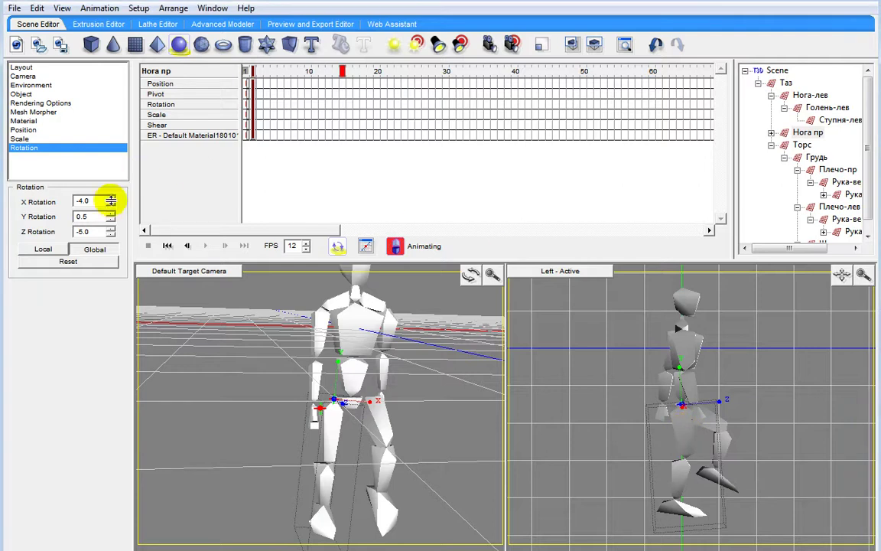
drag(111, 200, 112, 179)
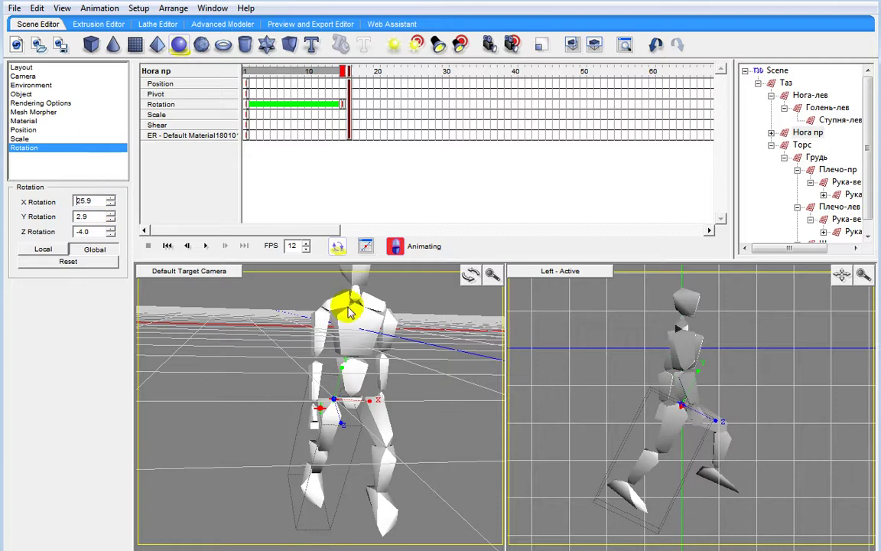
click(631, 498)
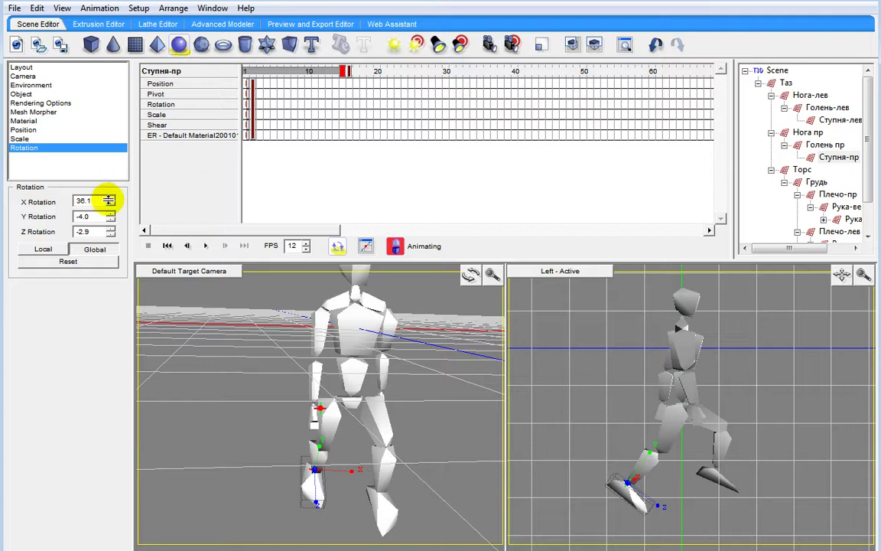
drag(109, 199, 109, 220)
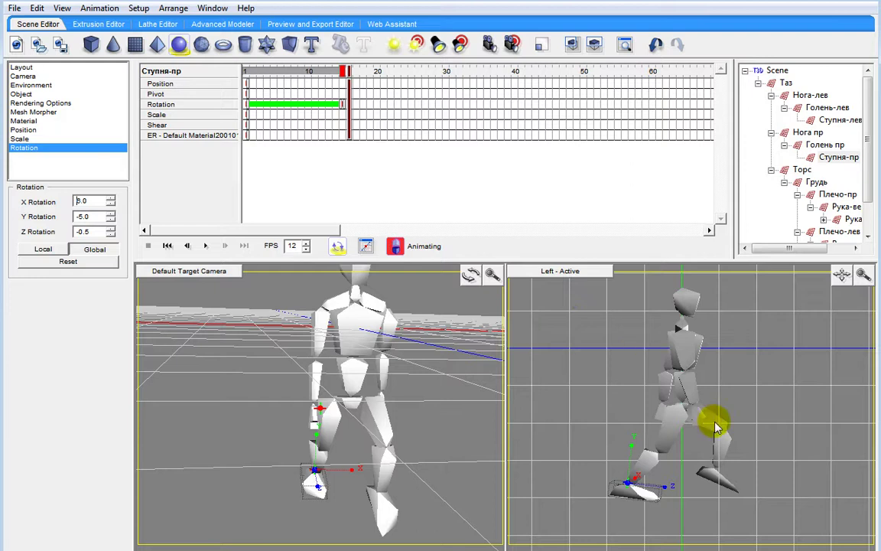
Set the X rotation of the left thigh Нога-лев to -39.9 and of the left shin Голень-лев to -25.
click(643, 380)
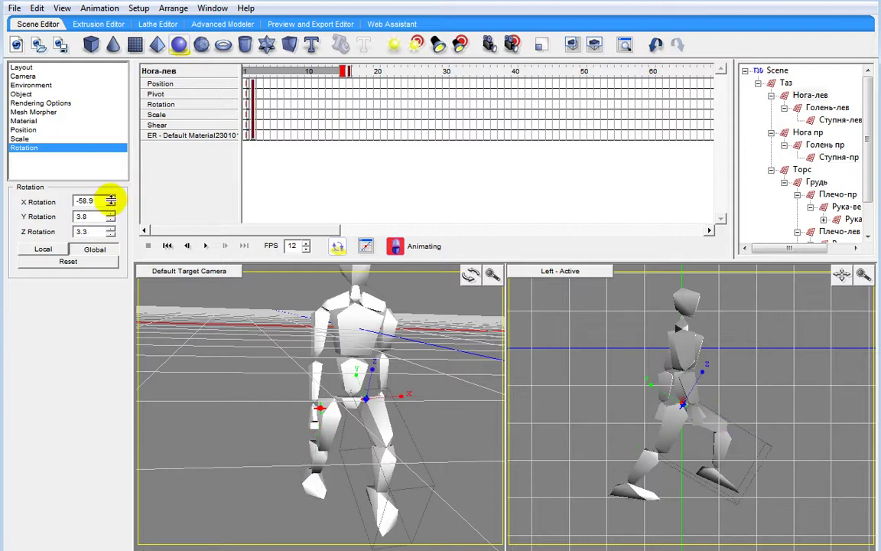
mouse_move(111, 200)
mouse_down()
mouse_move(113, 174)
mouse_move(112, 183)
mouse_up()
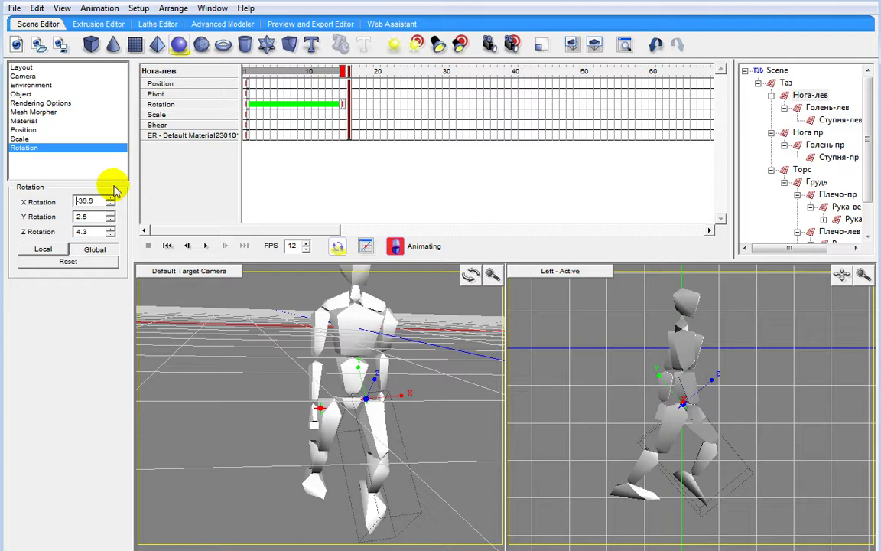
click(639, 417)
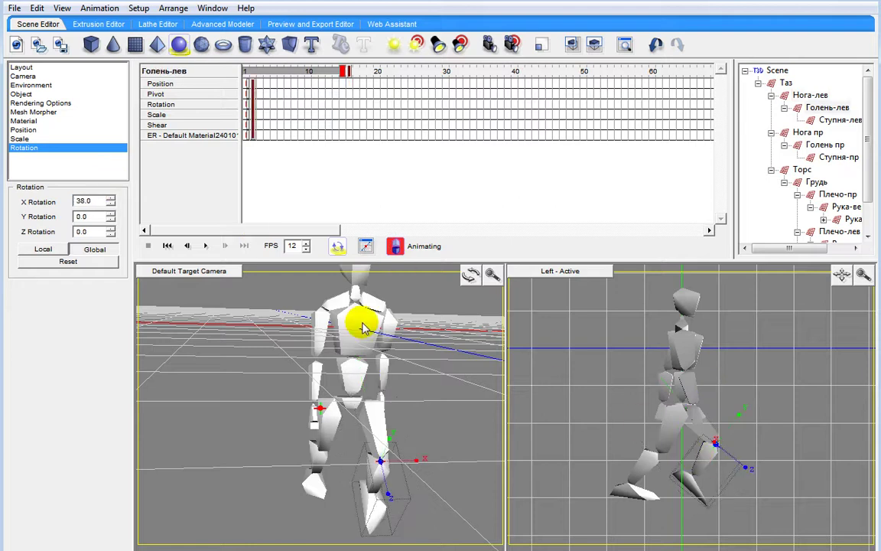
drag(111, 200, 114, 245)
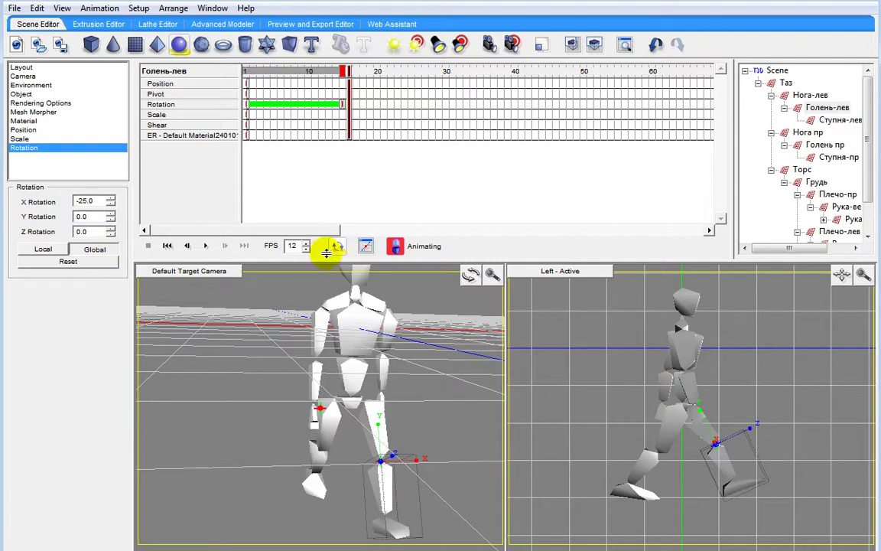
Set the X rotation of the right upper arm Рука-верх-пр to -31 and of the right forearm Рука-низ-пр to -62.9.
click(687, 350)
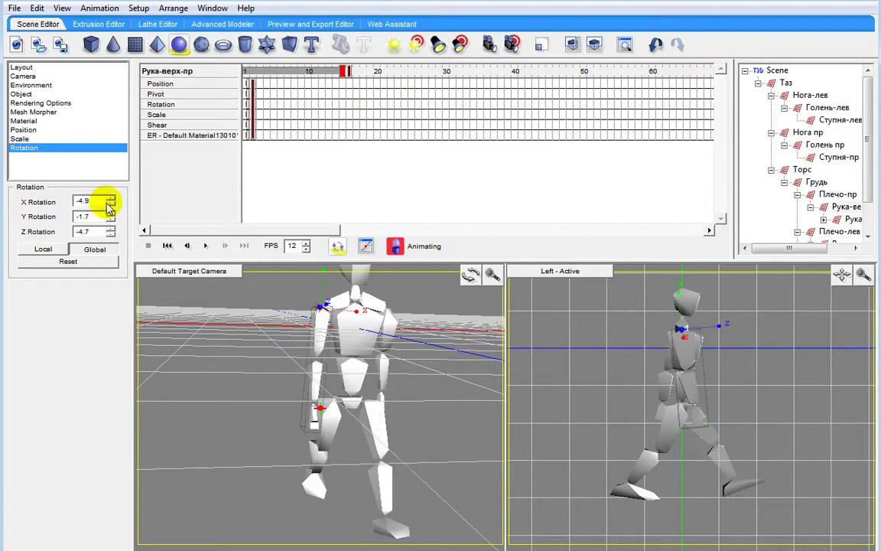
drag(111, 198, 107, 221)
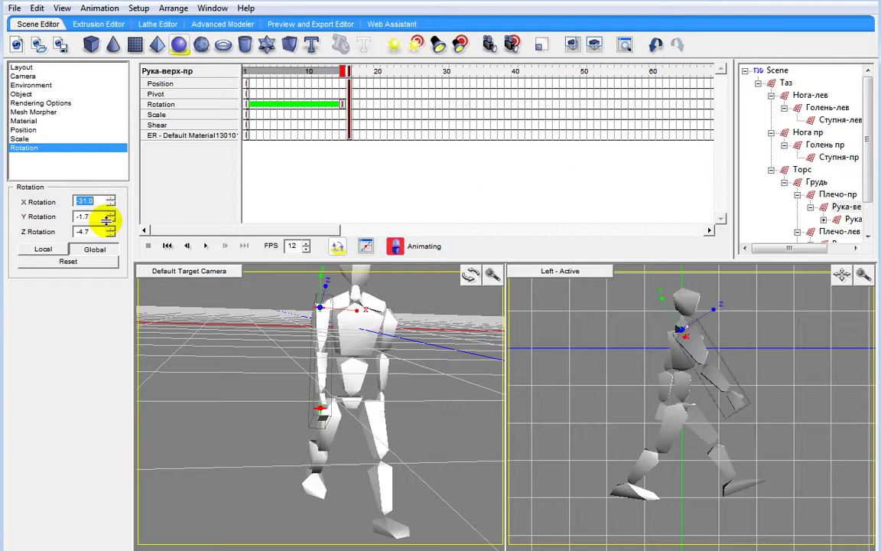
click(724, 378)
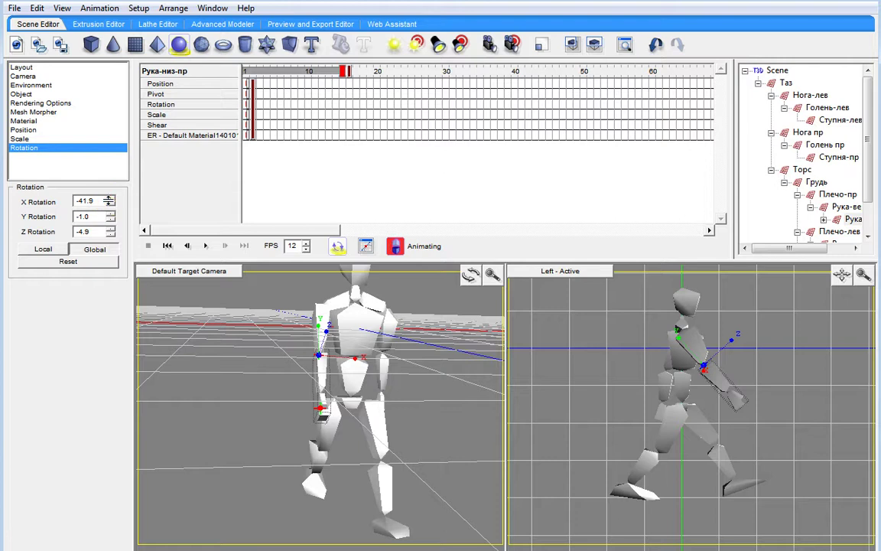
drag(112, 201, 112, 216)
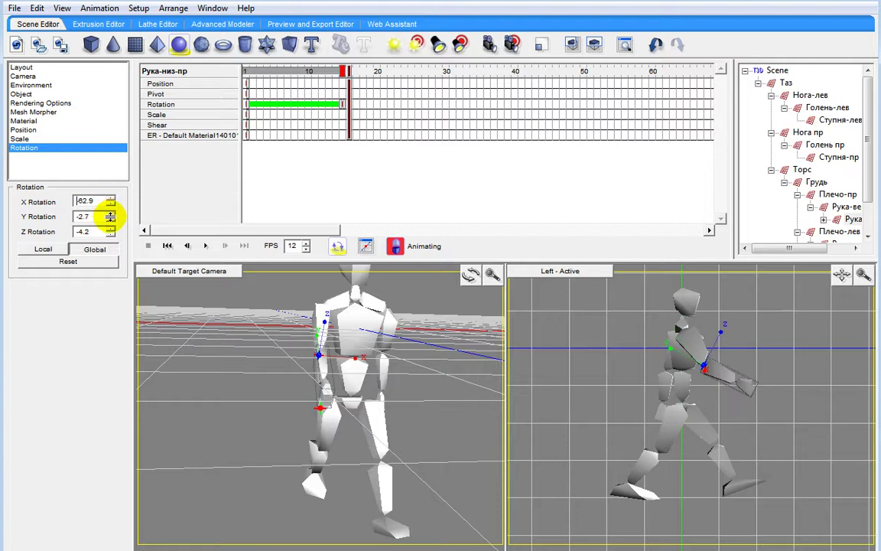
Set the X rotation of the left upper arm Рука-верх-лев to 39 and of the left forearm Рука-низ-лев to 0.
click(601, 328)
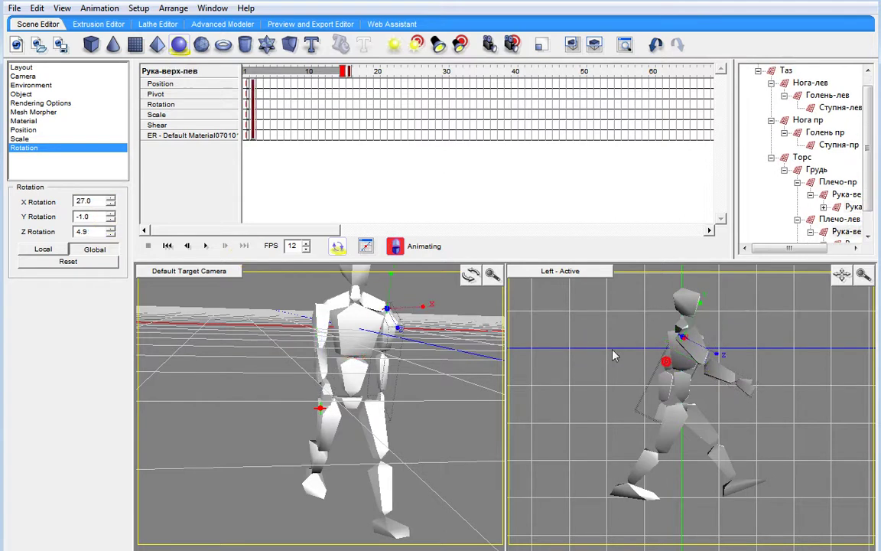
drag(111, 200, 102, 187)
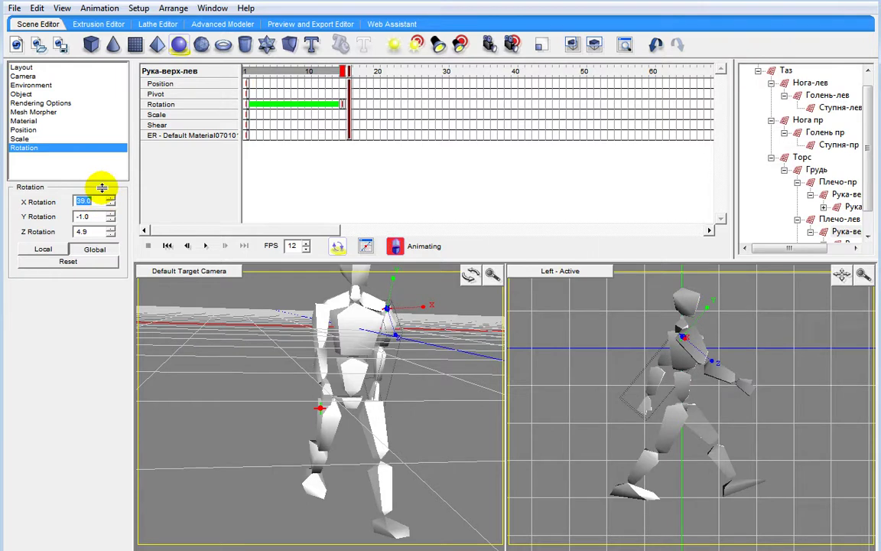
click(651, 385)
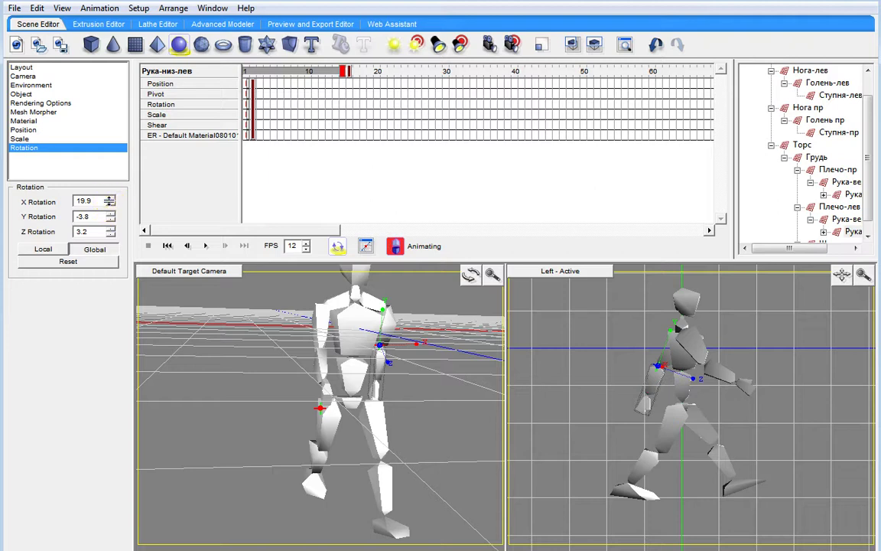
drag(111, 205, 111, 222)
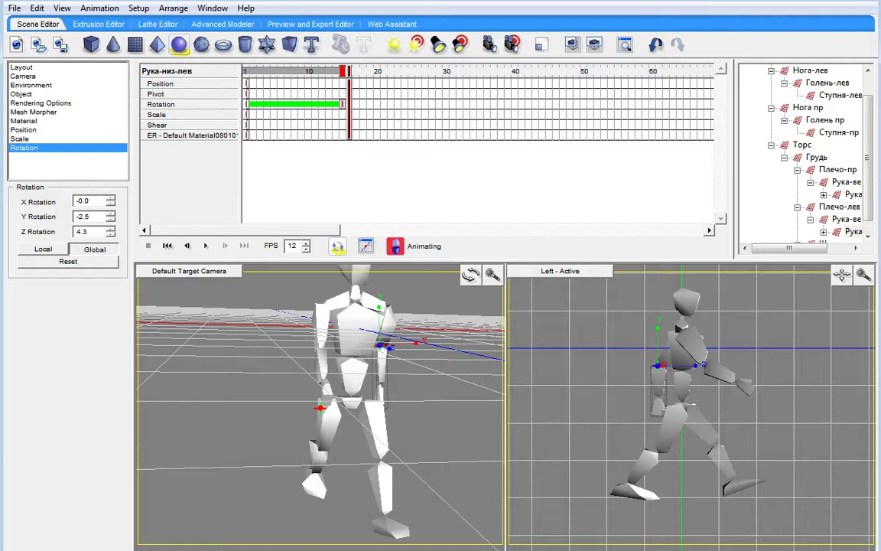
Play the walk animation, stop it, and compare the mannequin's pose at frame 60 with the pose at frame 1.
click(773, 468)
click(197, 245)
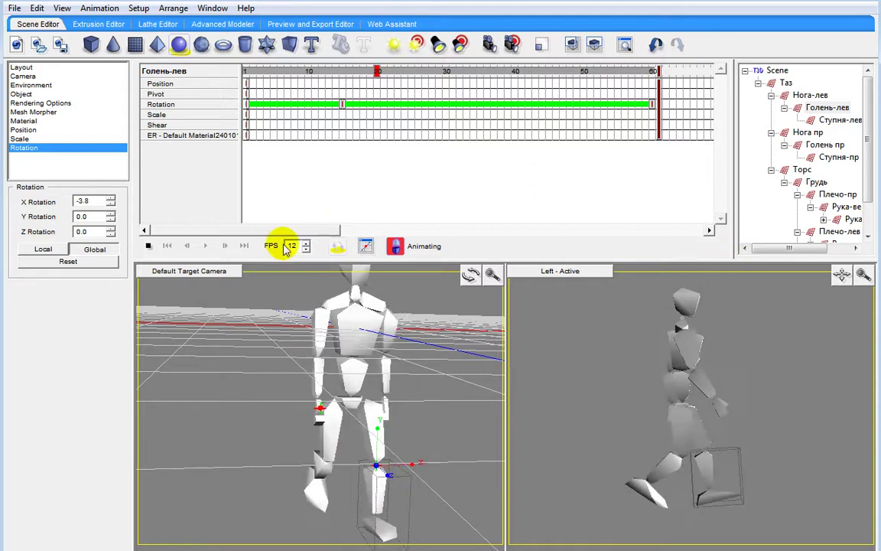
click(149, 246)
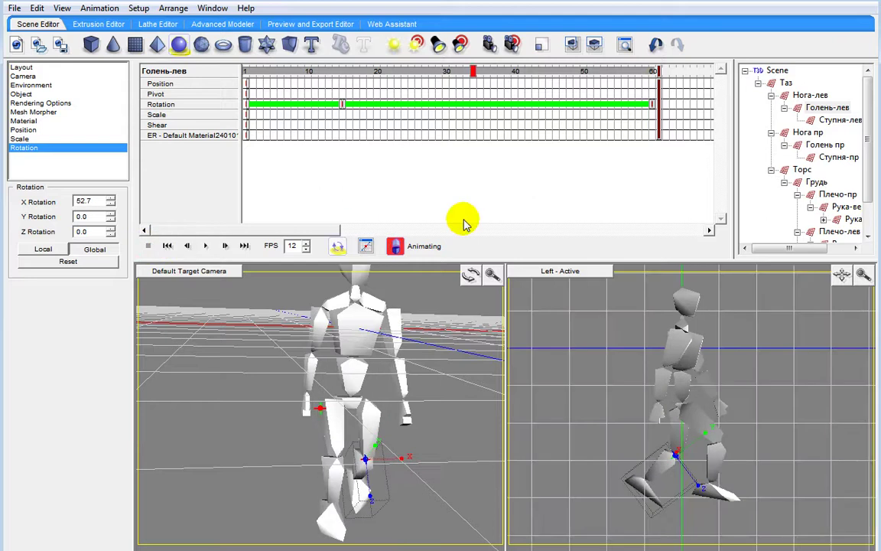
click(652, 71)
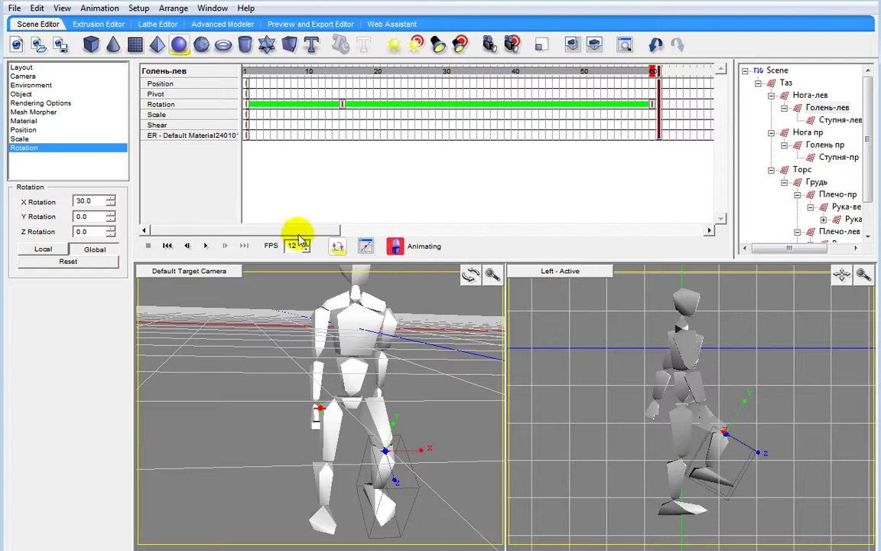
click(168, 247)
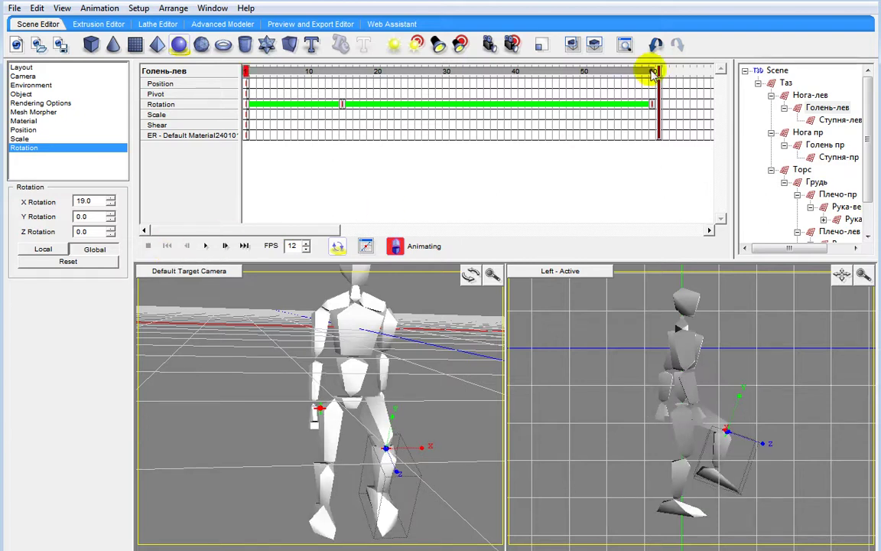
click(653, 71)
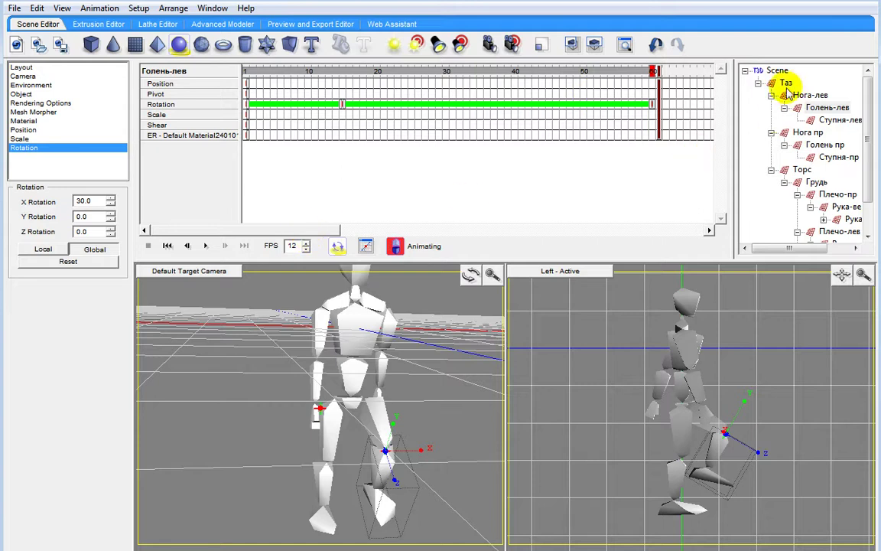
Try to replace the left thigh Нога-лев's frame 60 rotation key with a copy of its first key, and undo the key deletion.
click(807, 96)
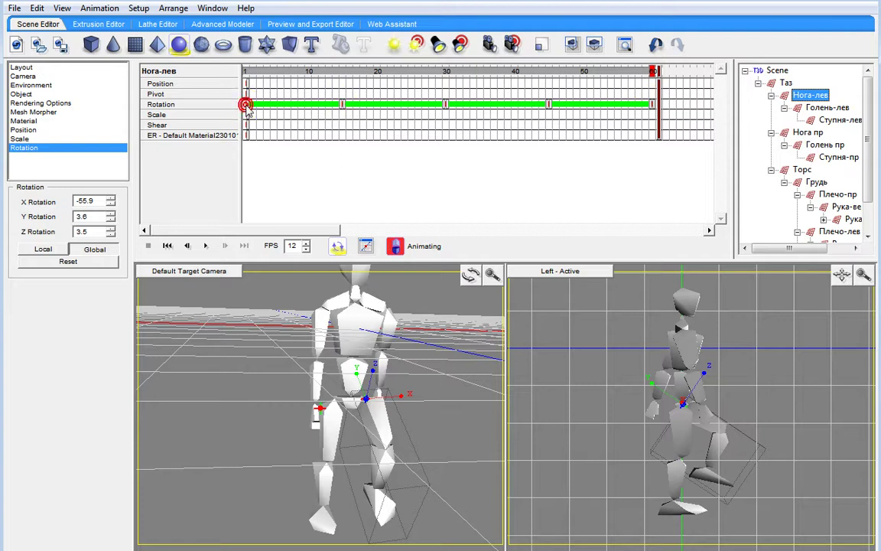
right_click(247, 106)
click(288, 149)
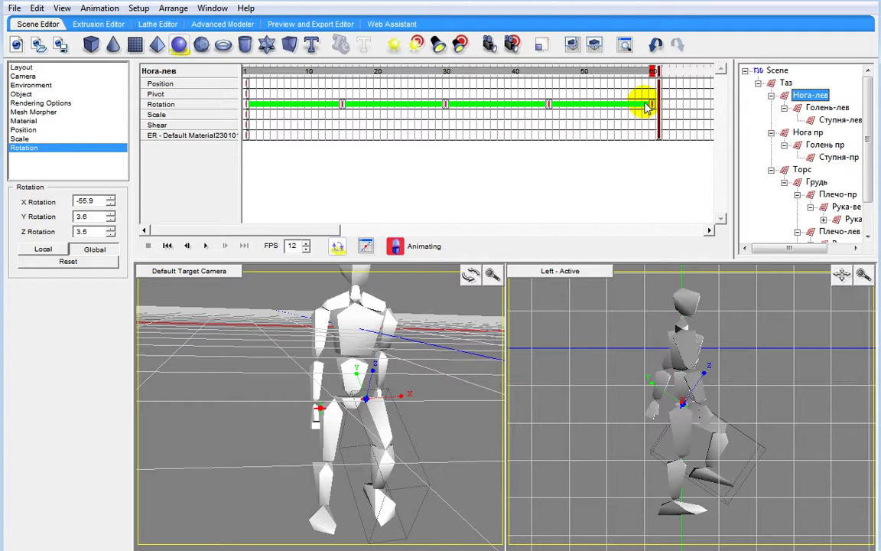
right_click(645, 104)
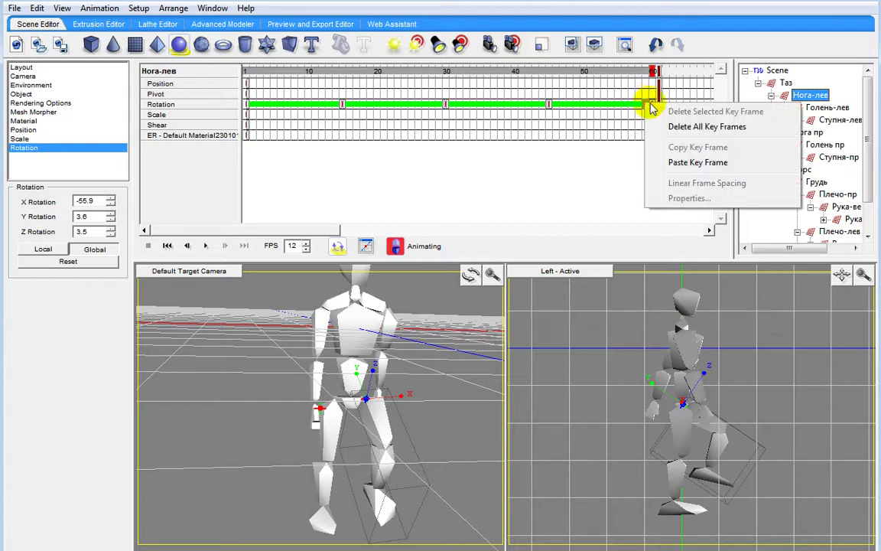
click(654, 101)
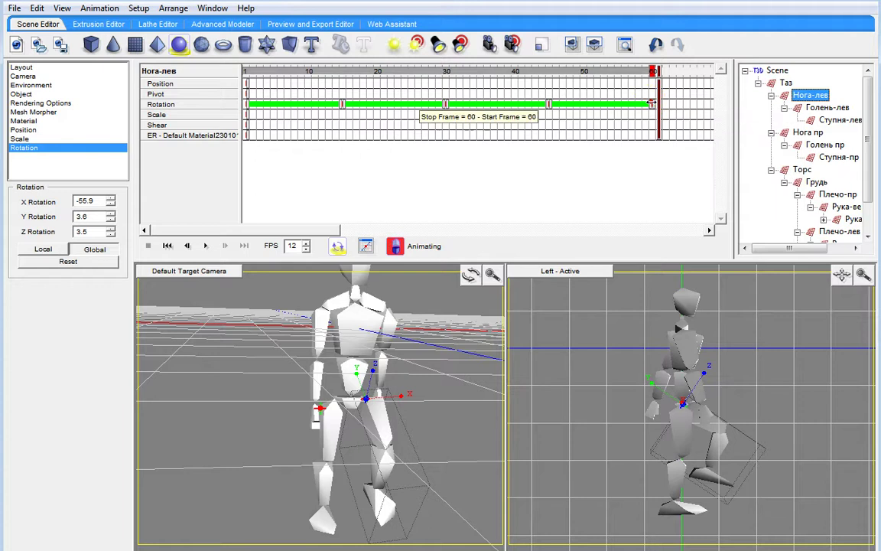
right_click(651, 104)
click(688, 112)
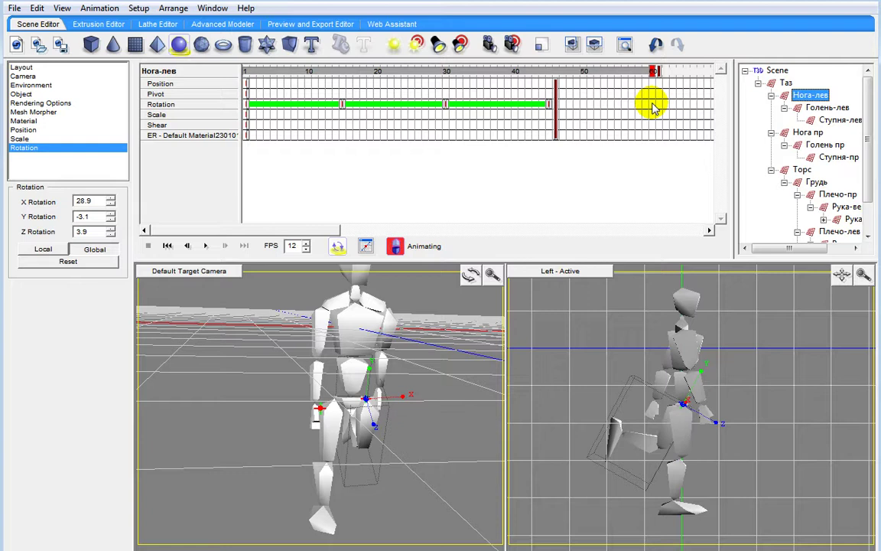
click(656, 44)
right_click(647, 108)
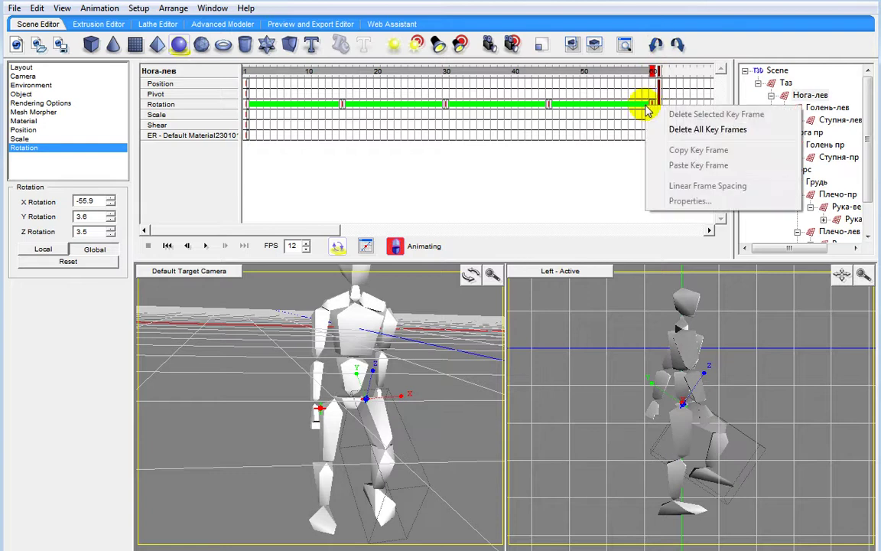
Replace Нога-лев's frame 60 rotation key with a copy of its frame 1 key, pasted at frame 59 and moved to frame 60.
click(248, 108)
right_click(248, 107)
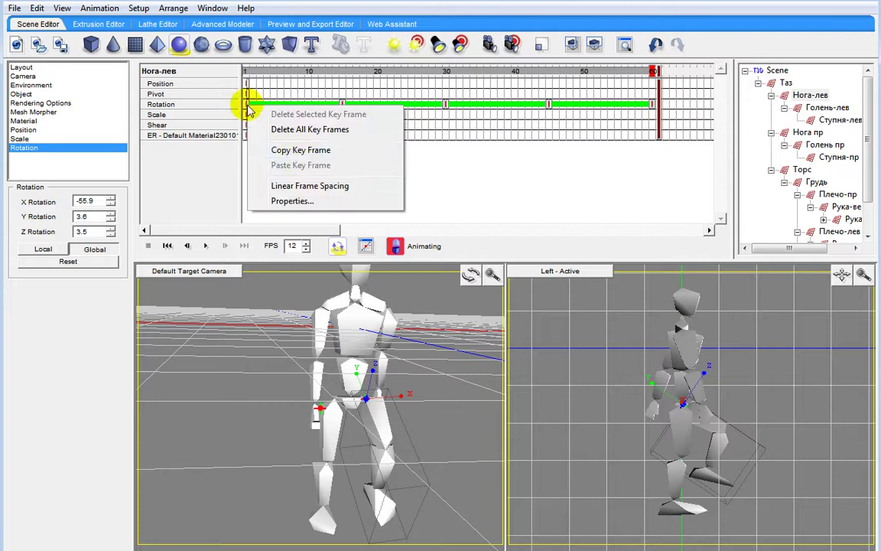
click(299, 150)
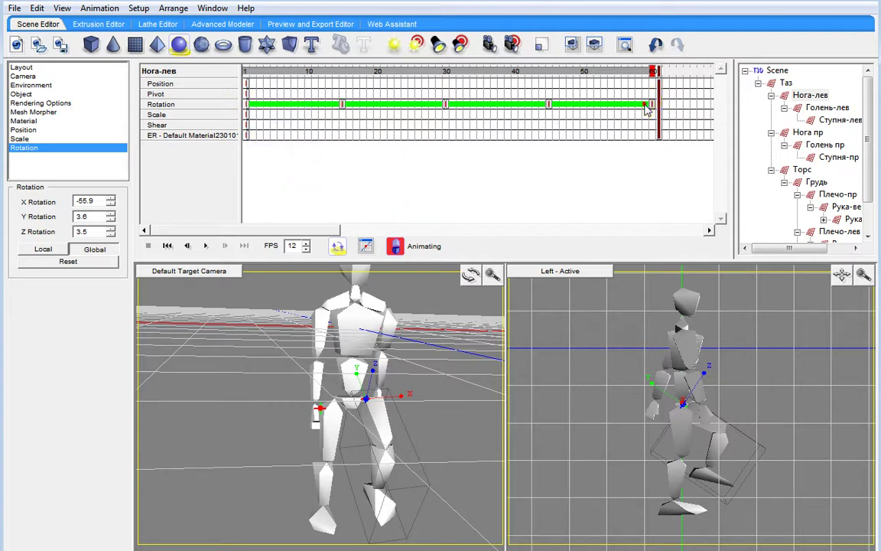
right_click(648, 109)
click(681, 163)
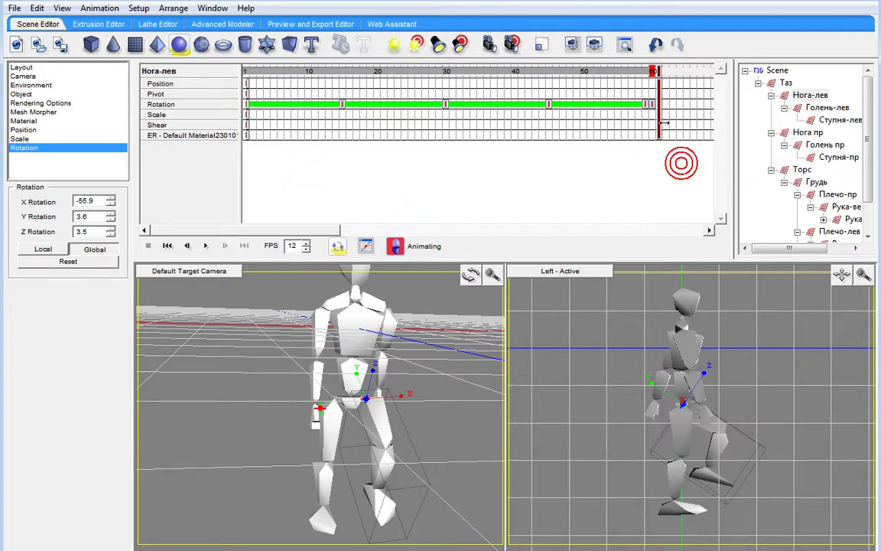
click(650, 106)
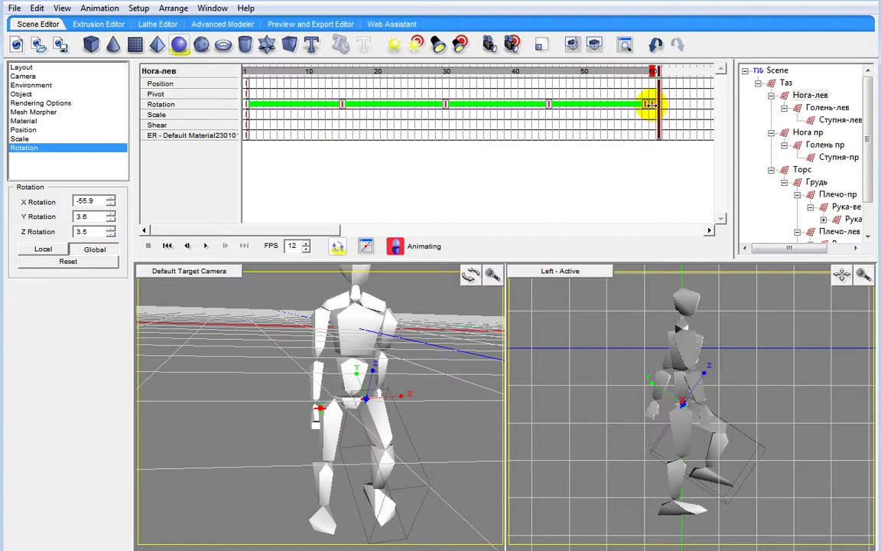
right_click(649, 105)
click(685, 113)
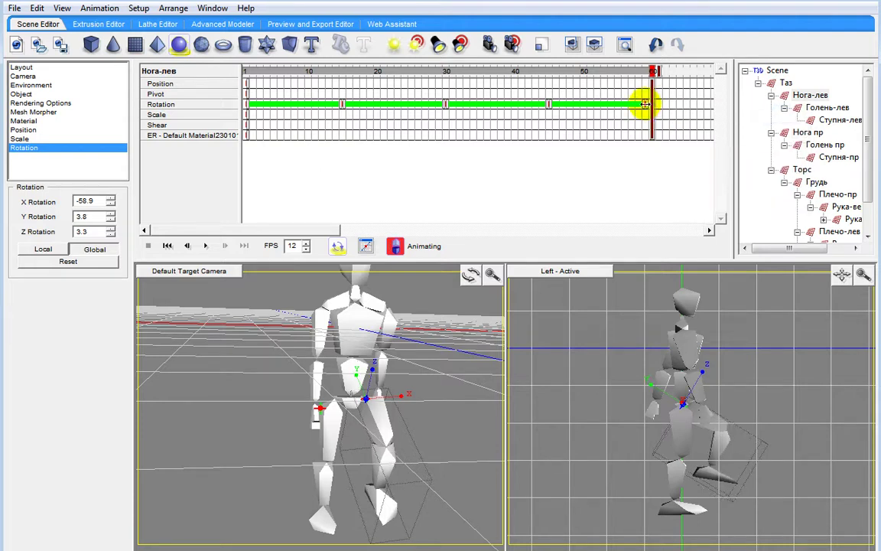
drag(645, 105, 652, 104)
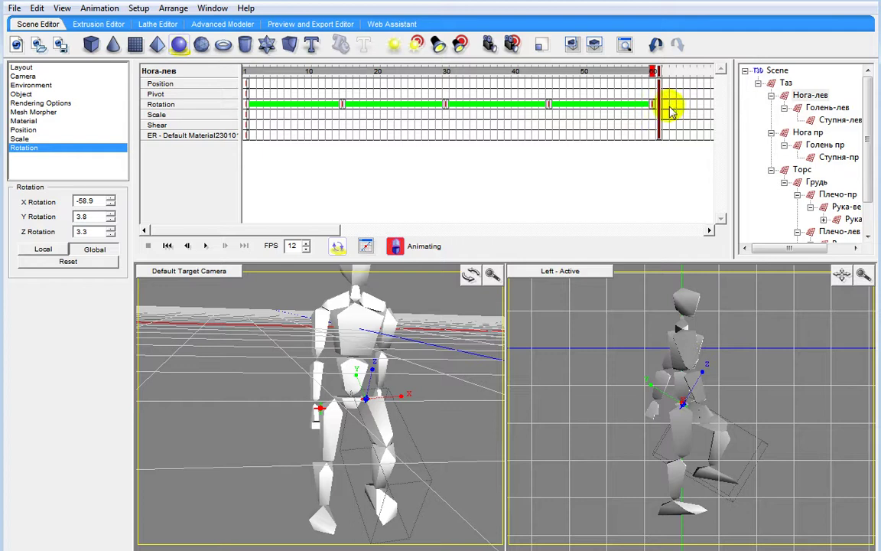
Copy the frame 1 rotation key of the left shin Голень-лев, and scrub the timeline from frame 60 back to frame 1.
click(813, 108)
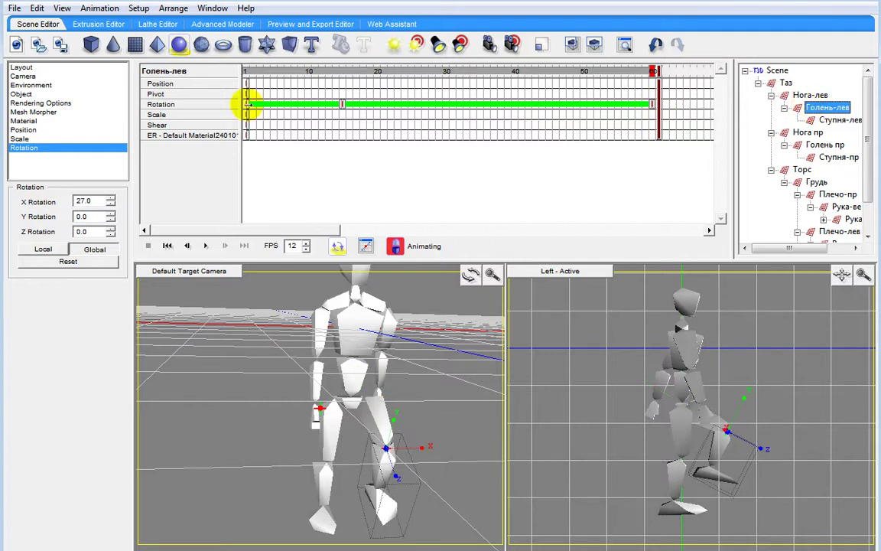
right_click(248, 105)
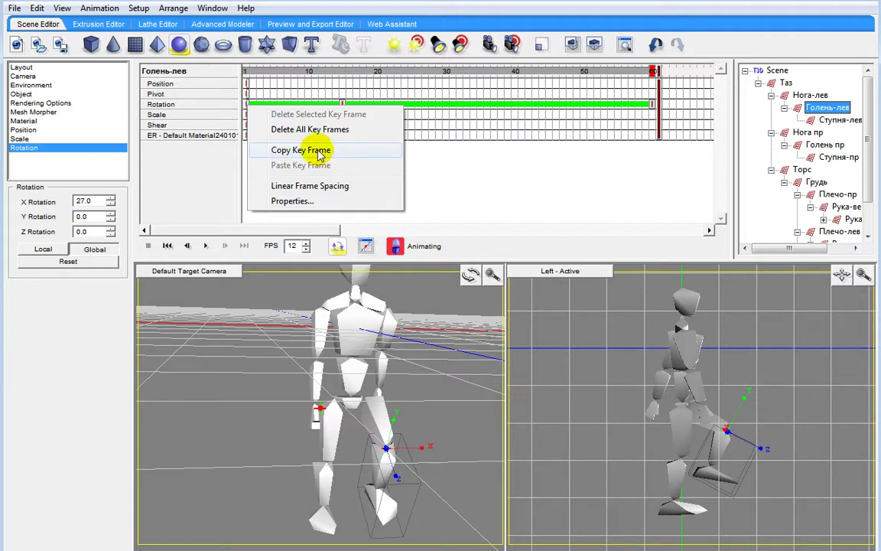
click(655, 74)
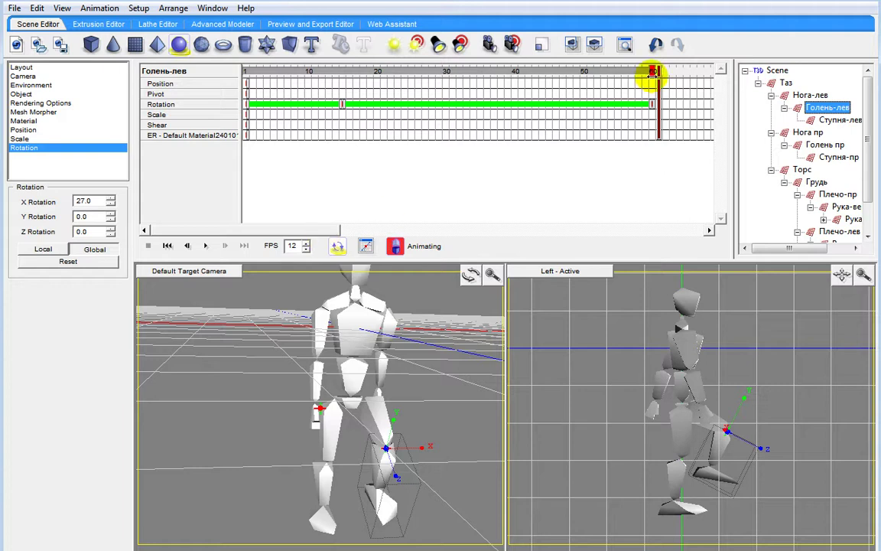
mouse_move(652, 73)
mouse_down()
mouse_move(213, 83)
mouse_move(652, 89)
mouse_move(311, 85)
mouse_move(180, 100)
mouse_up()
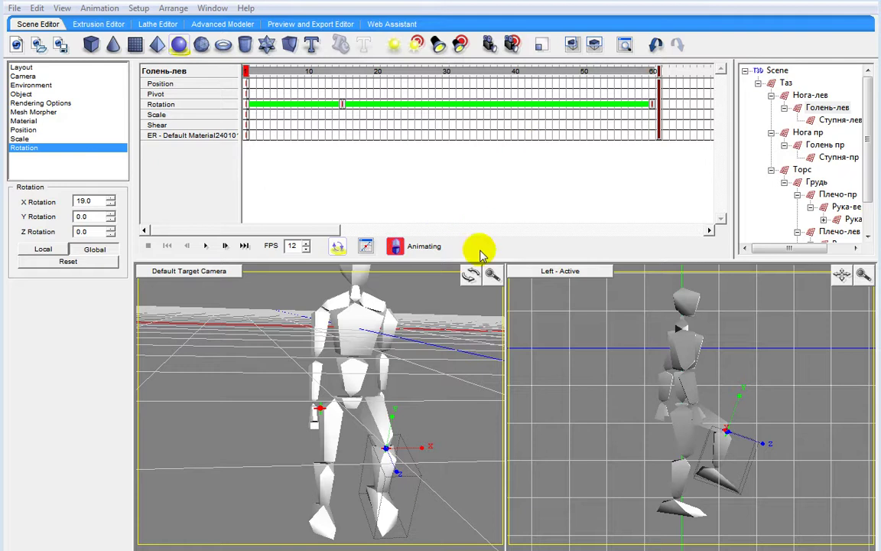
Switch the Default Target Camera viewport to the Front view and frame the mannequin in it.
click(205, 275)
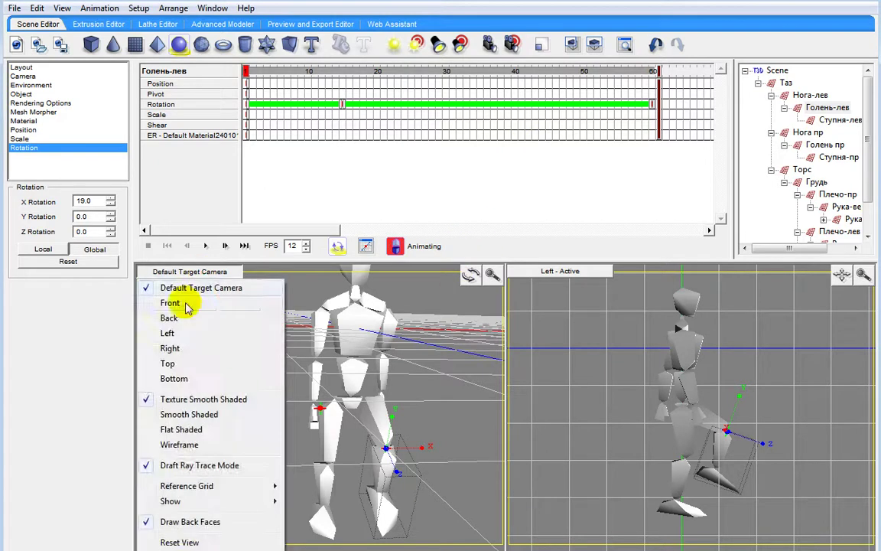
click(170, 302)
drag(492, 283, 444, 459)
drag(472, 287, 472, 228)
drag(490, 274, 480, 305)
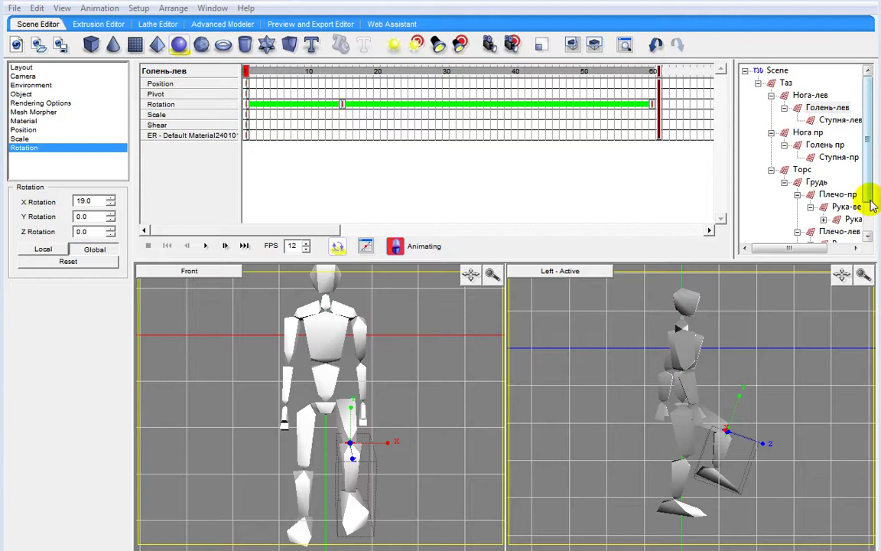
Select the right thigh Нога пр and scrub the walk animation from frame 15 to about frame 21 to examine the pose.
click(305, 434)
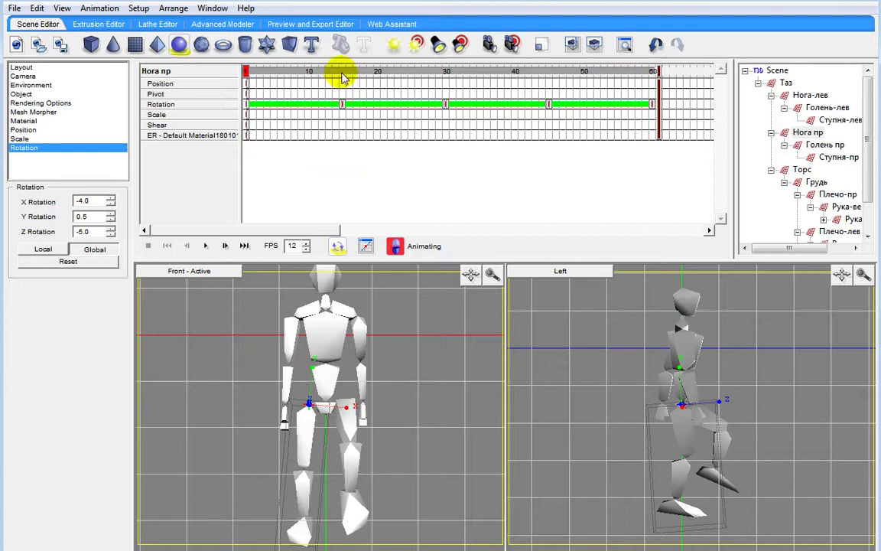
click(343, 70)
click(342, 71)
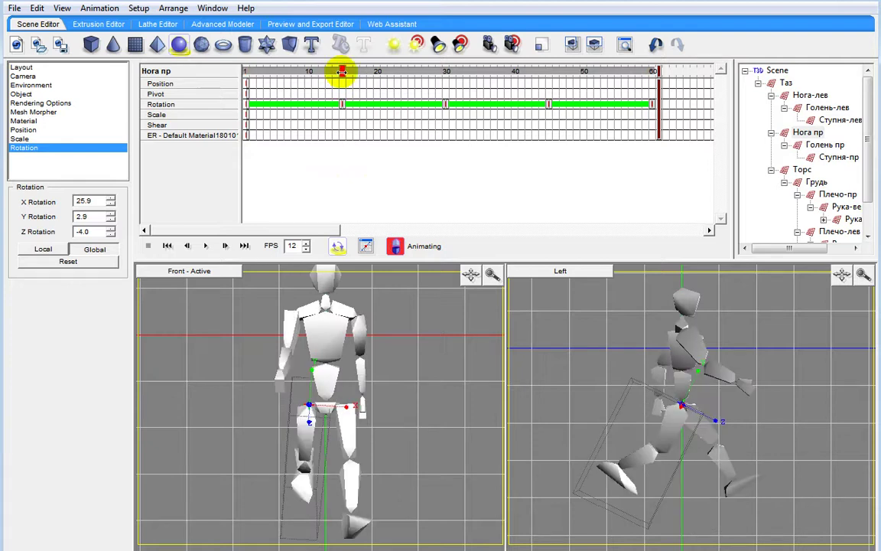
mouse_move(342, 71)
mouse_down()
mouse_move(446, 78)
mouse_move(382, 72)
mouse_up()
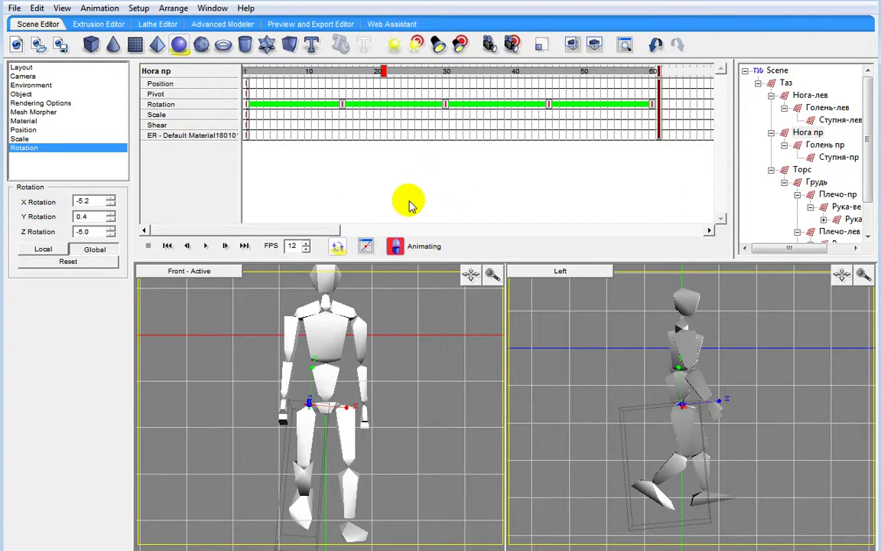
Enable Redraw All Viewports in the scene's layout options, and scrub the animation to frame 30 to check both views.
click(23, 68)
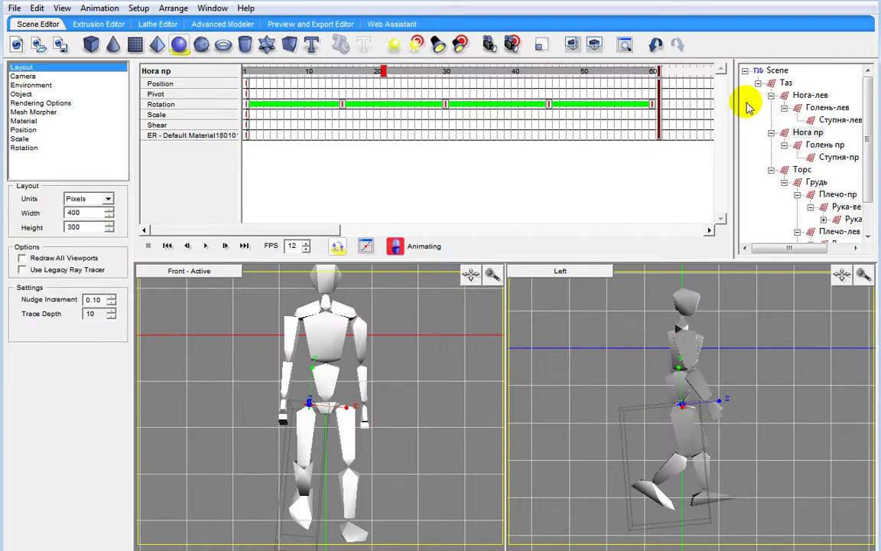
click(776, 71)
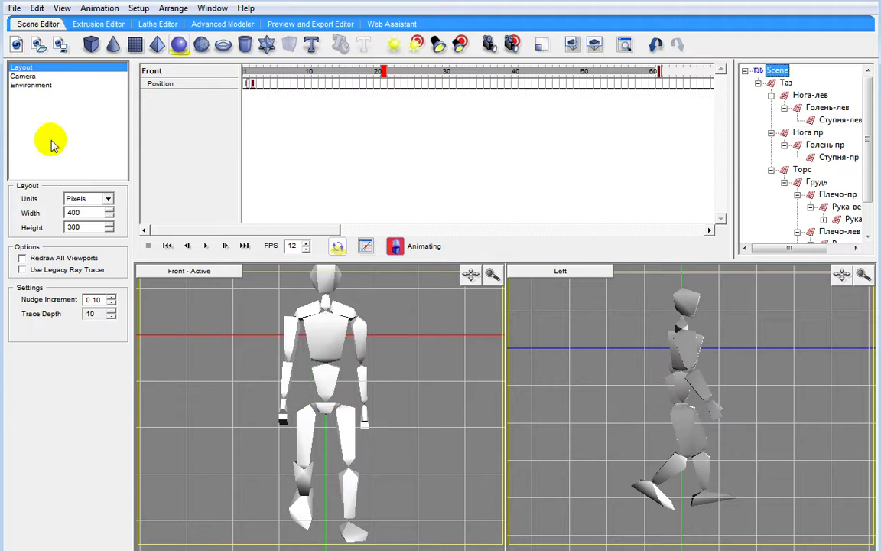
click(22, 259)
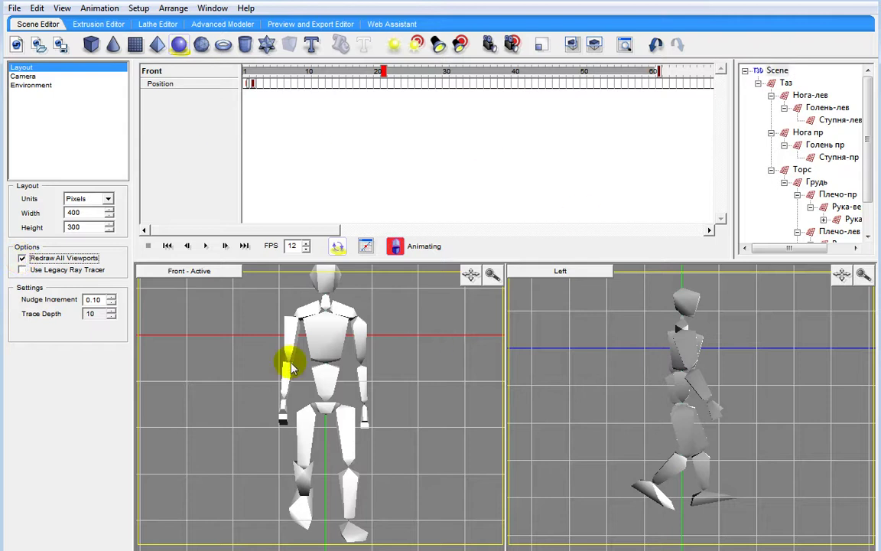
click(287, 333)
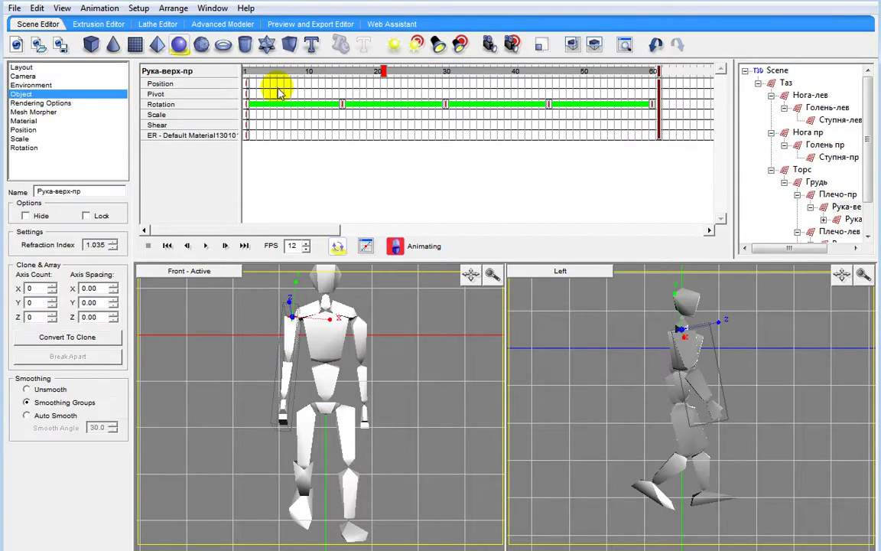
mouse_move(380, 71)
mouse_down()
mouse_move(350, 70)
mouse_move(444, 81)
mouse_up()
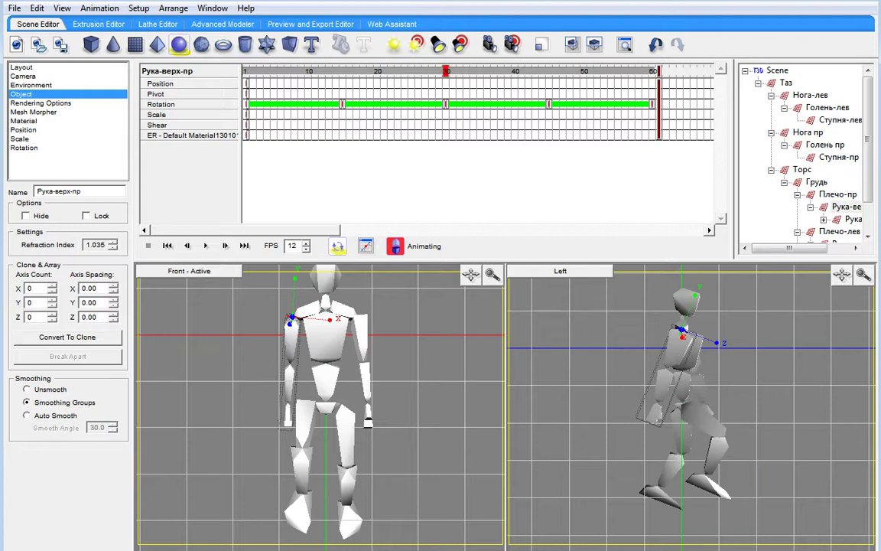
At frame 1, set the Z rotation of the right thigh Нога пр to 0.
key(Home)
click(310, 452)
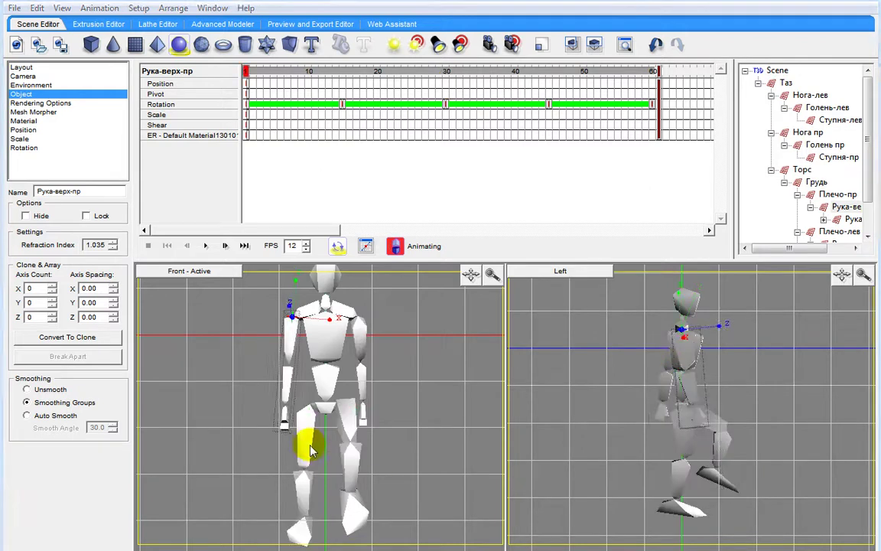
click(309, 445)
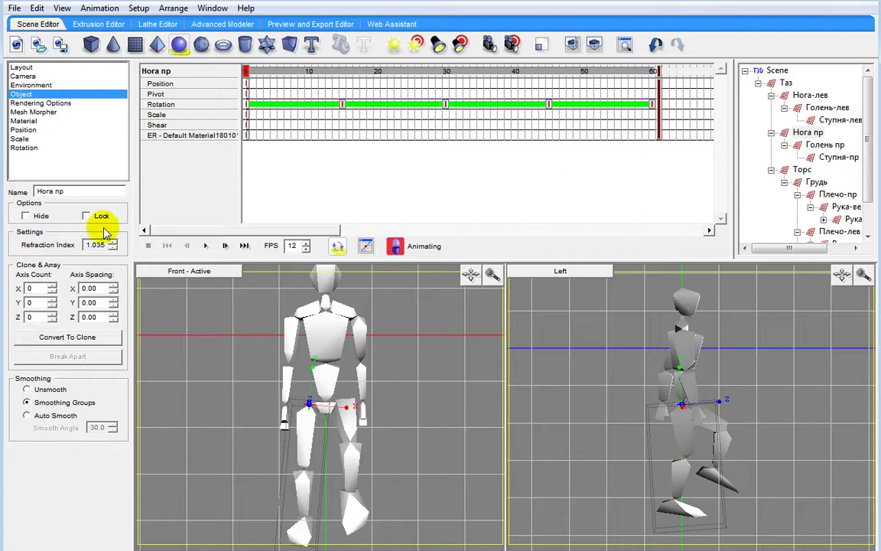
click(25, 147)
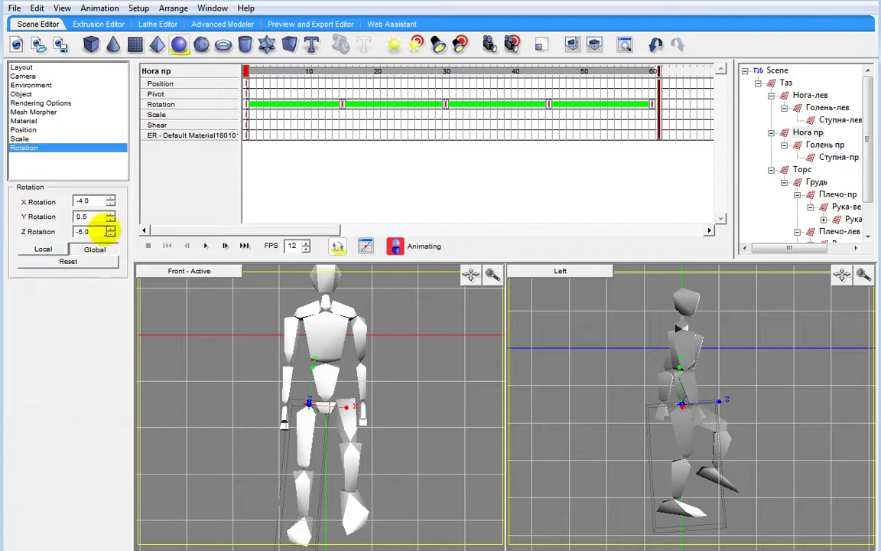
drag(110, 230, 106, 228)
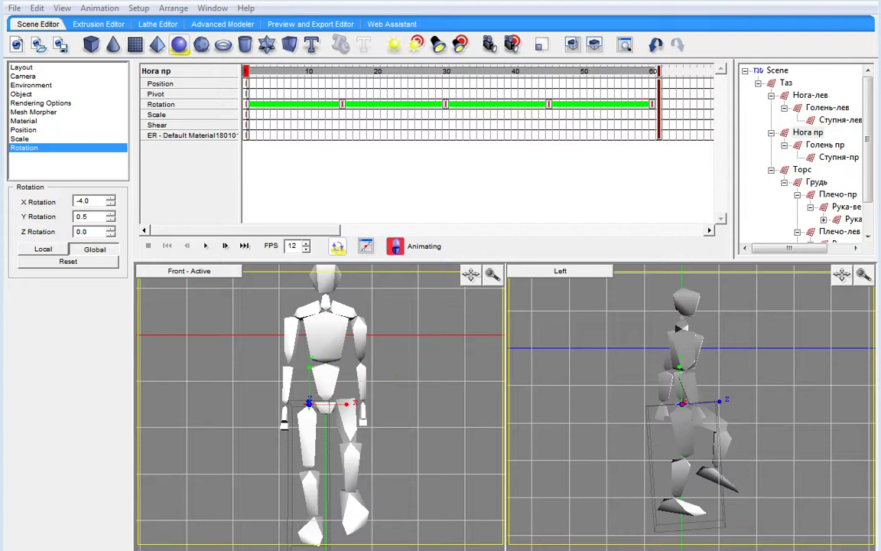
At frame 15, set the Z rotation of the left thigh Нога-лев to -2.7, and go to frame 30.
click(711, 442)
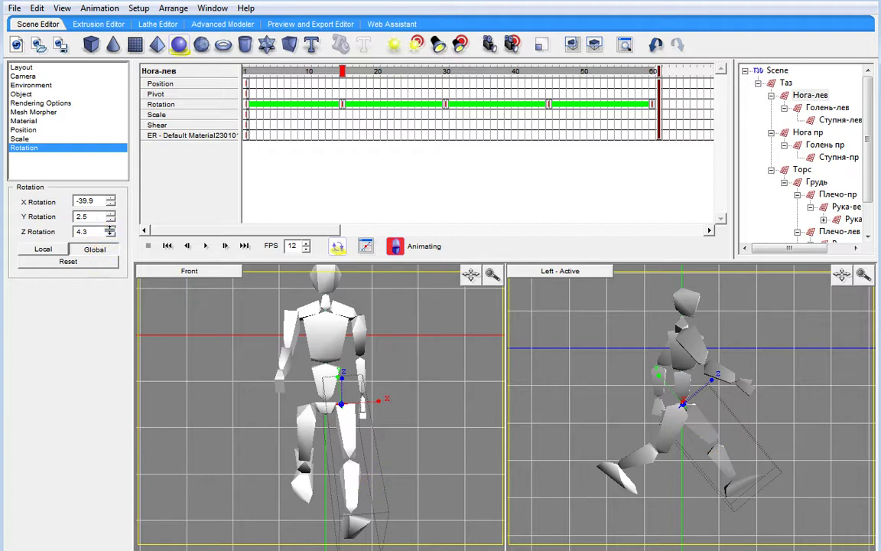
drag(110, 230, 111, 236)
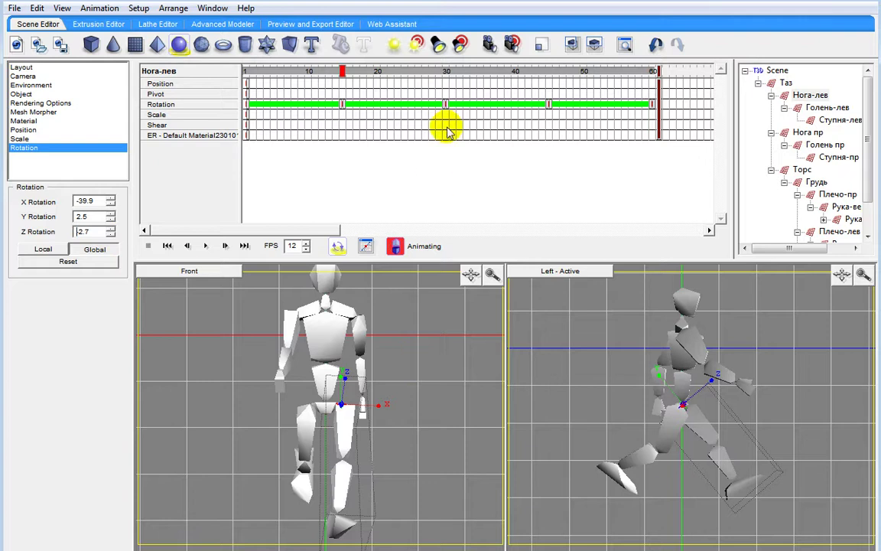
click(447, 74)
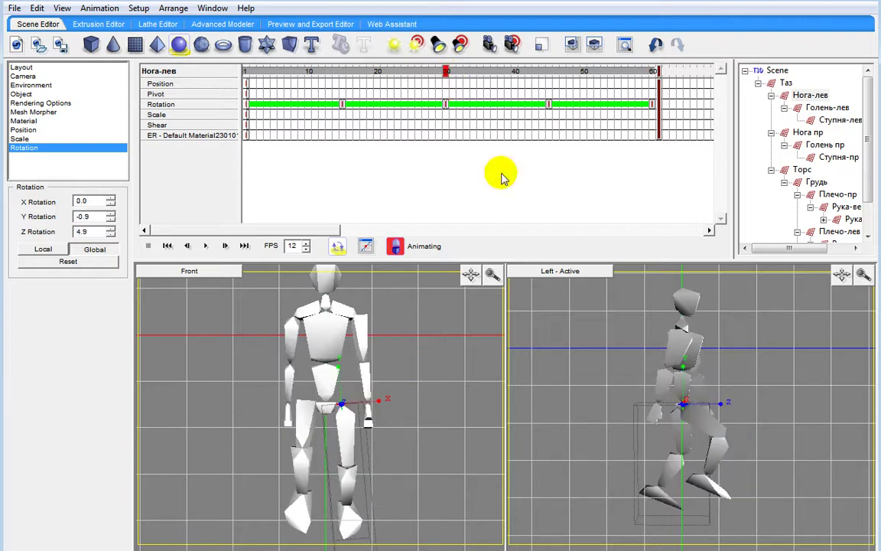
Try a Z rotation of 6 on the right shin Голень пр at frame 30, and undo it.
click(300, 479)
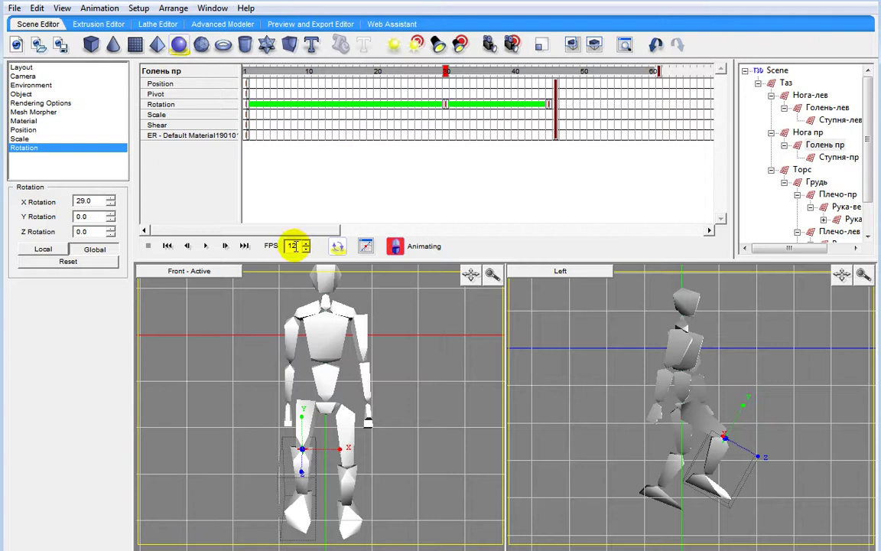
drag(110, 231, 105, 226)
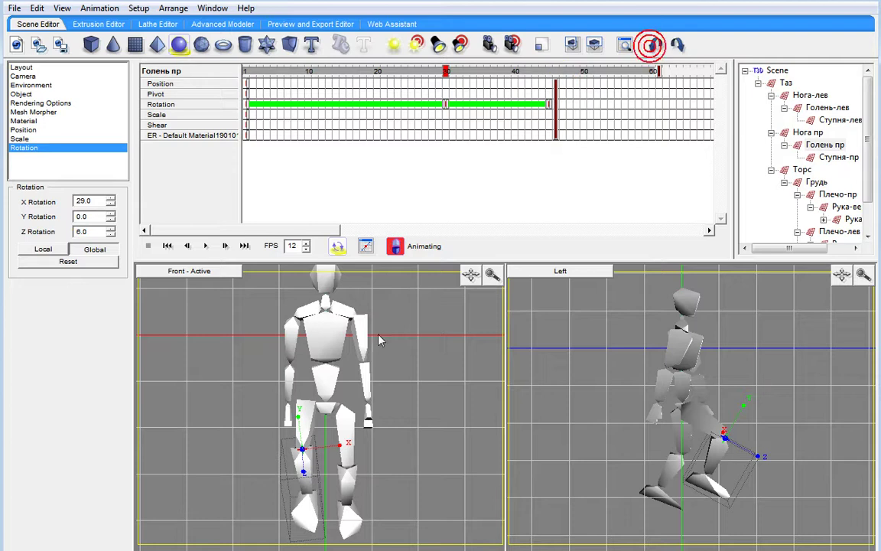
click(654, 46)
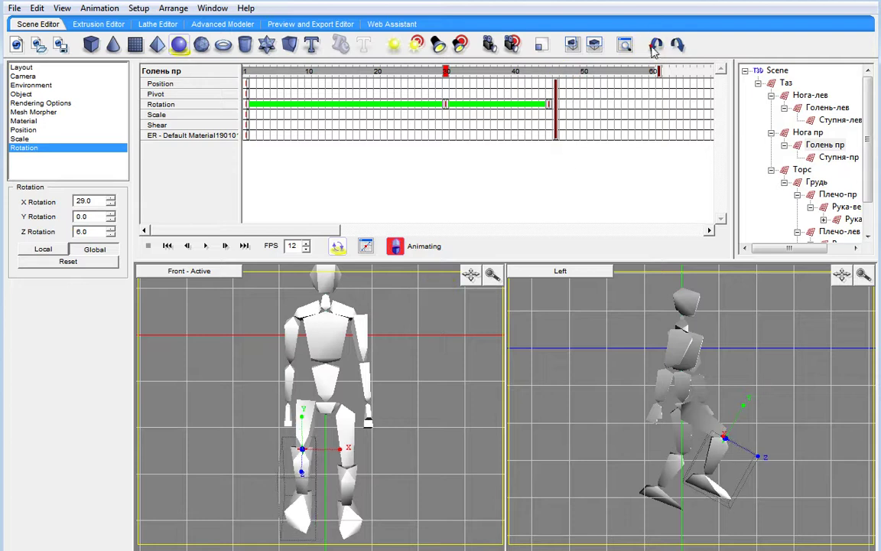
Set the Z rotation of the right thigh Нога пр to 0.3 at frame 30 and 0.2 at frame 45.
click(305, 428)
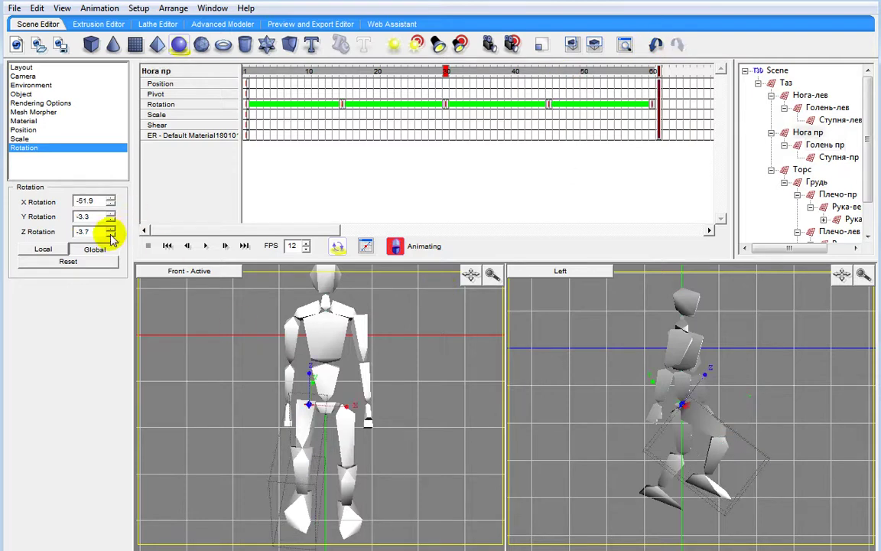
drag(110, 232, 104, 229)
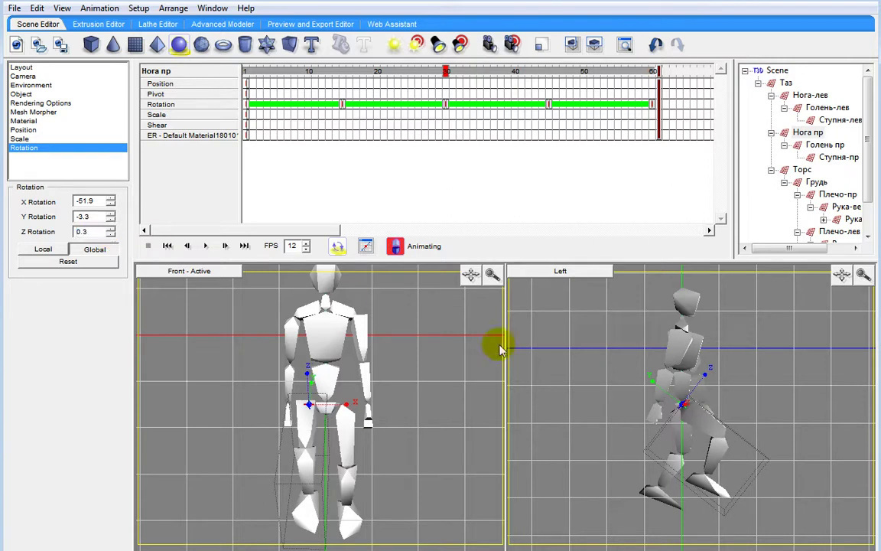
click(547, 71)
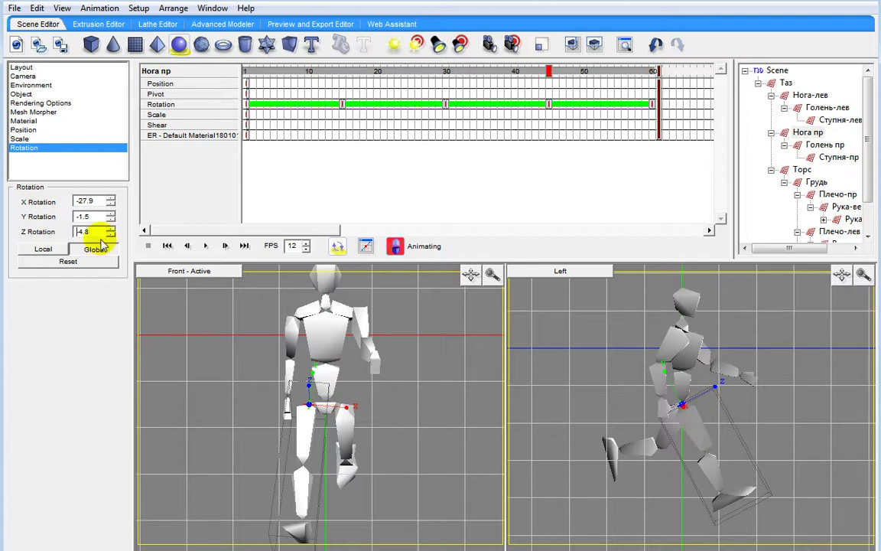
drag(109, 231, 108, 230)
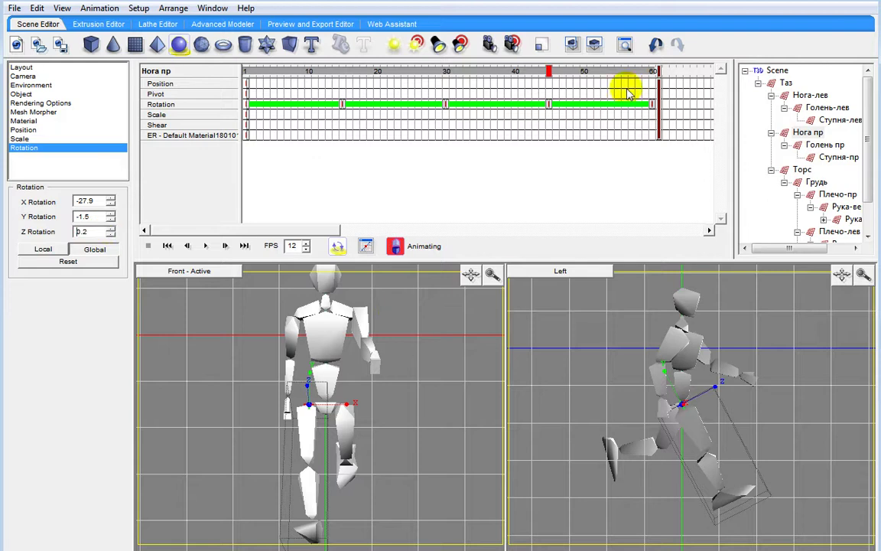
Set the Z rotation of the right thigh Нога пр to 0.1 at frame 60, and play the walk animation.
click(652, 71)
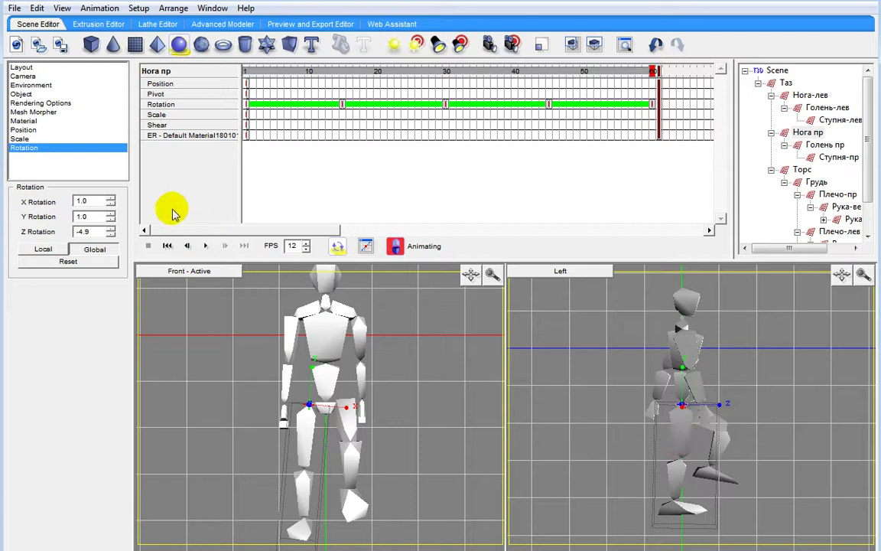
click(110, 229)
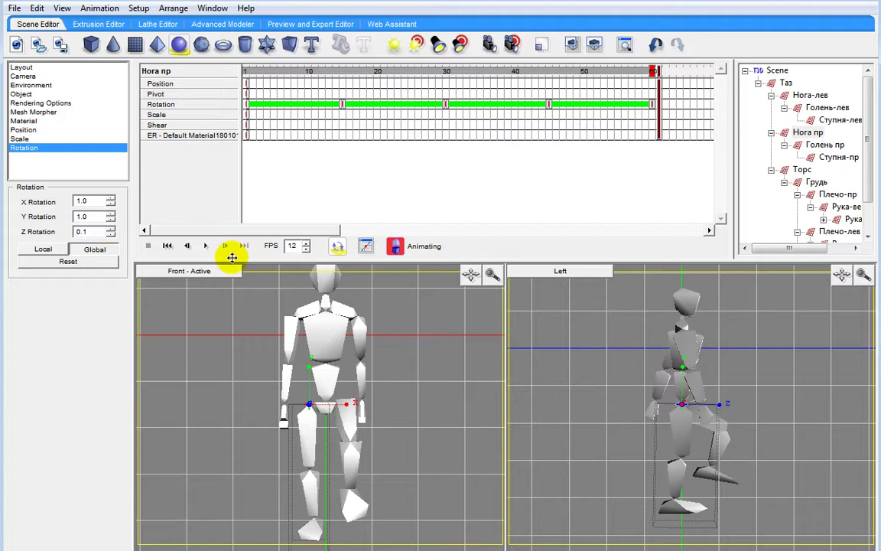
click(206, 247)
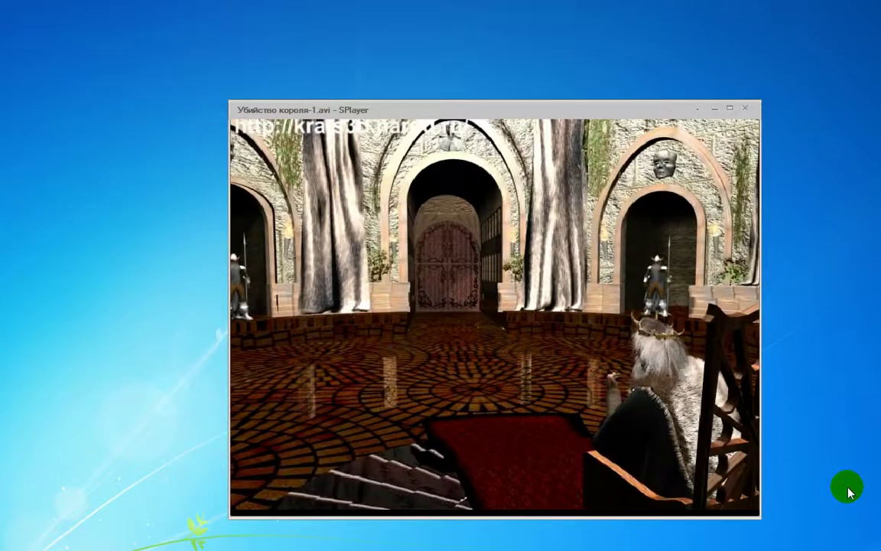
In SPlayer, play the walking scene of Убийство короля-1.avi, and close the player.
mouse_move(489, 476)
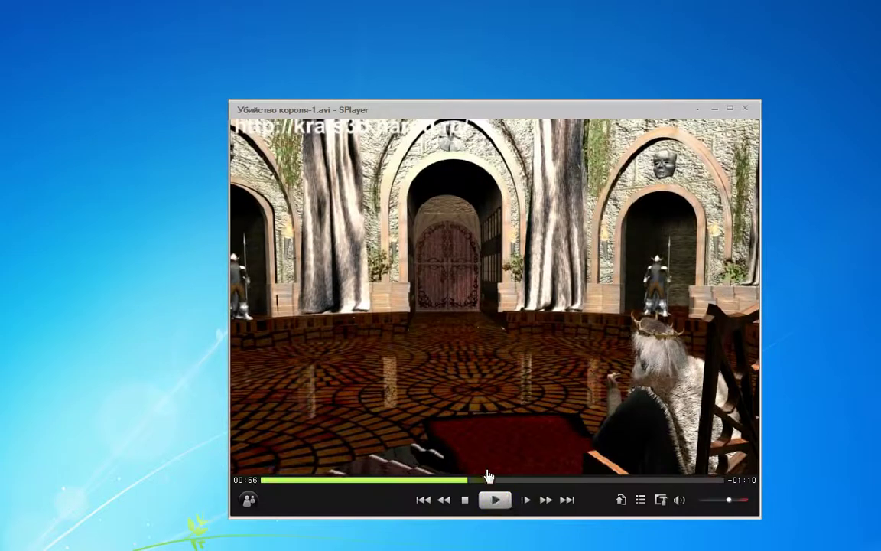
click(495, 502)
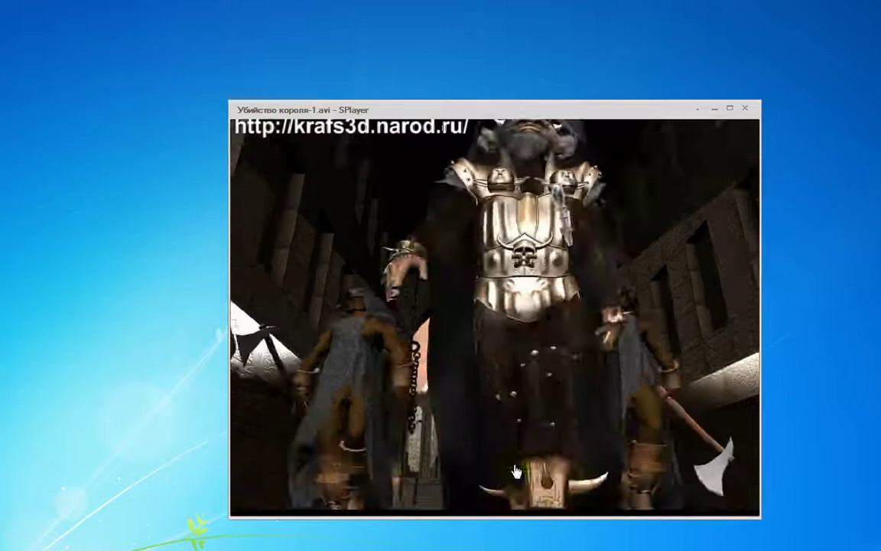
mouse_move(552, 471)
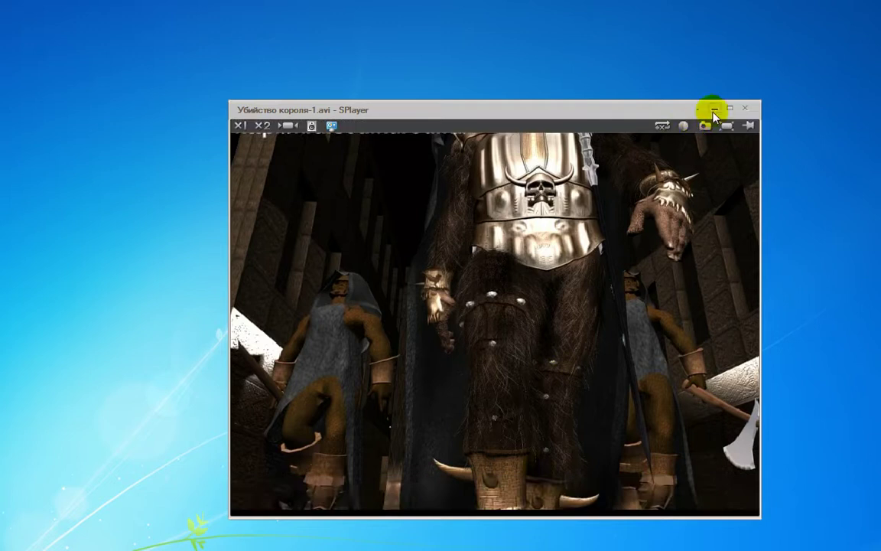
click(747, 111)
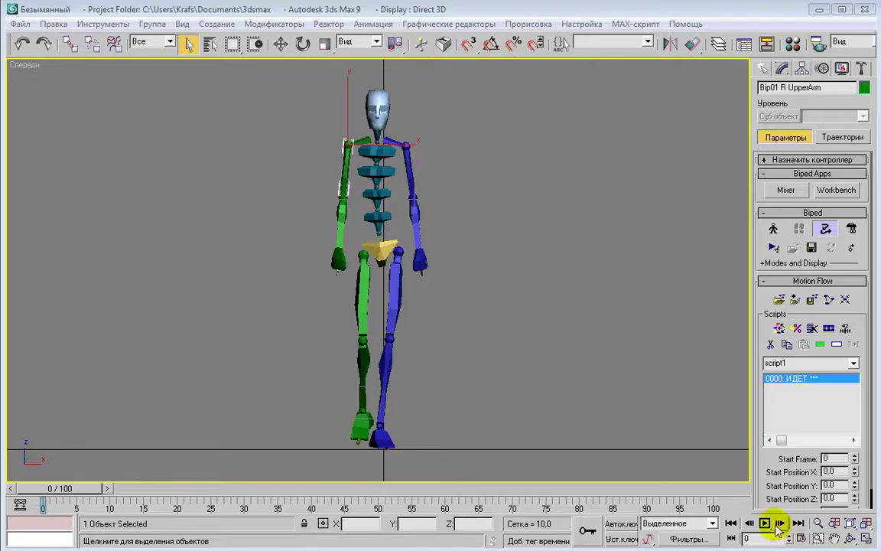
In 3ds Max, play the biped's walk animation and examine the body's motion from the front.
click(778, 524)
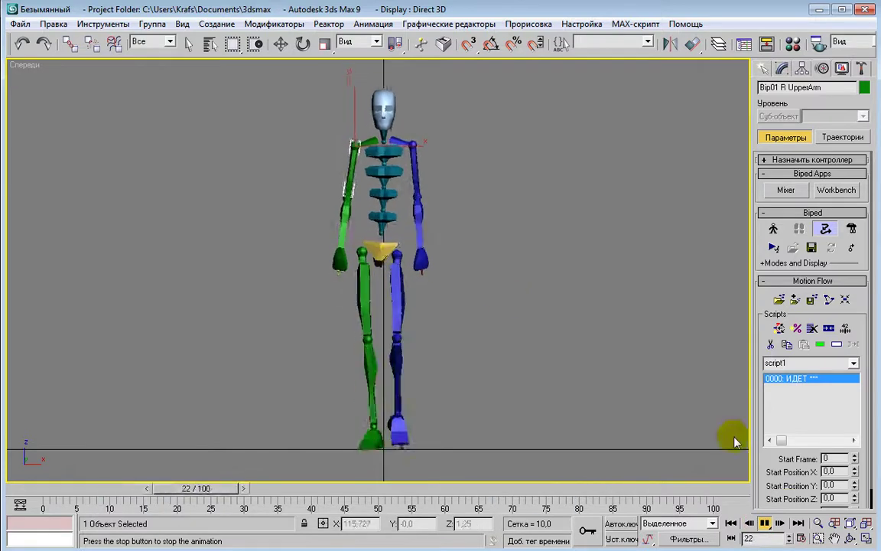
click(818, 523)
drag(387, 264, 395, 243)
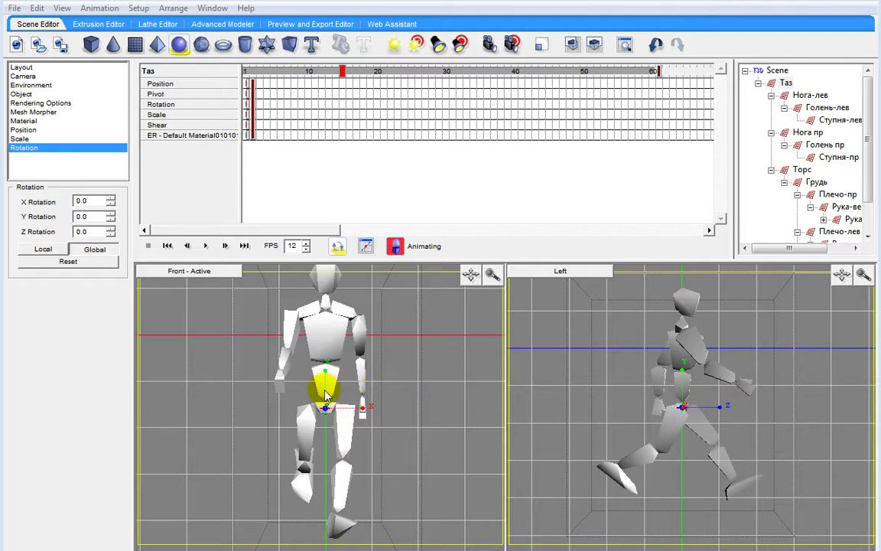
In Swift 3D, try lowering the pelvis Таз at frame 15 in the front view, and undo it.
click(325, 394)
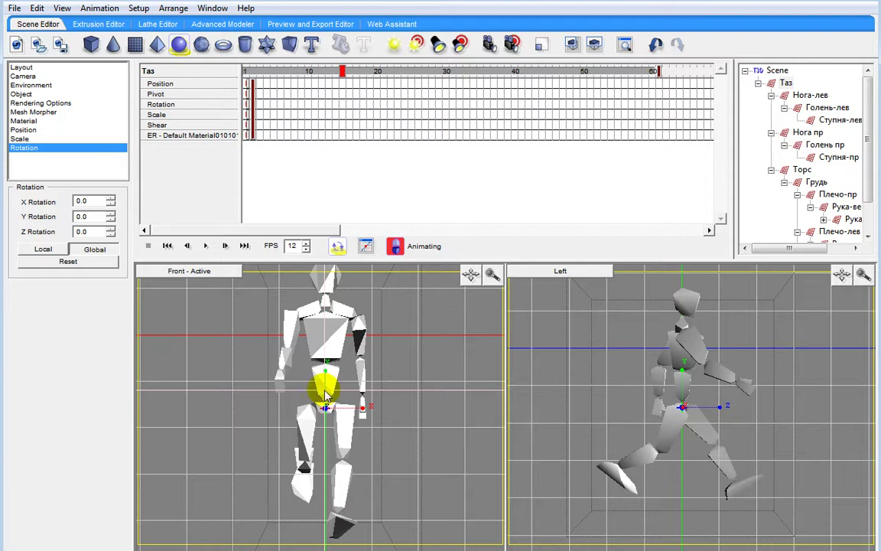
drag(326, 394, 324, 411)
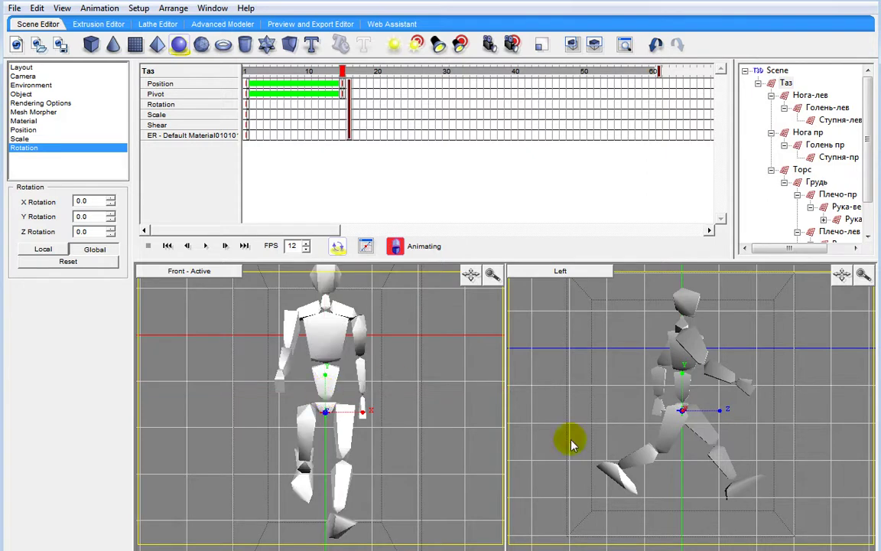
key(ctrl+z)
Set the Y coordinate of the pelvis Таз to -3.94 at frame 15 and -3.75 at frame 30.
click(86, 228)
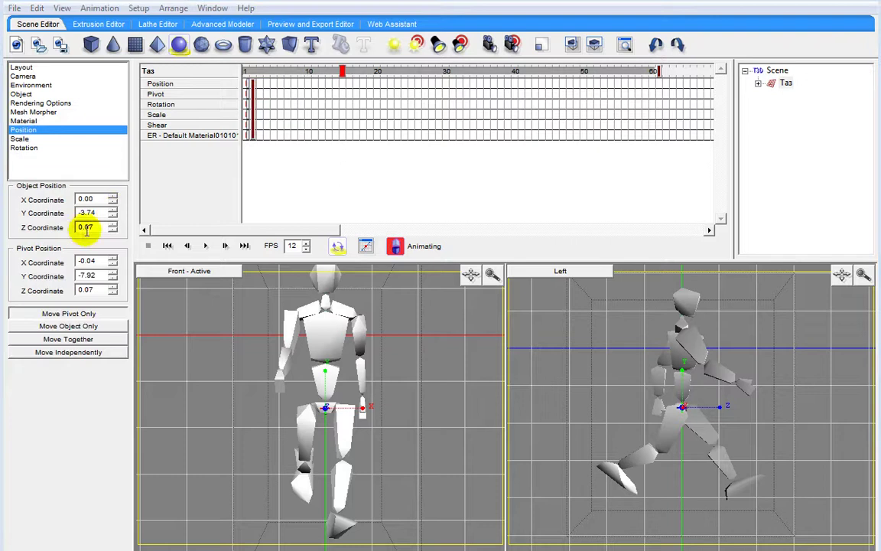
click(113, 213)
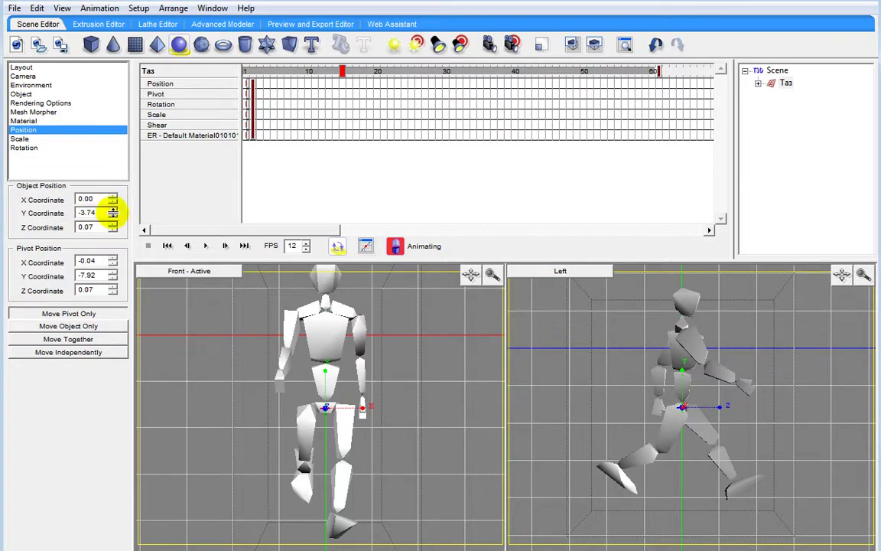
click(112, 215)
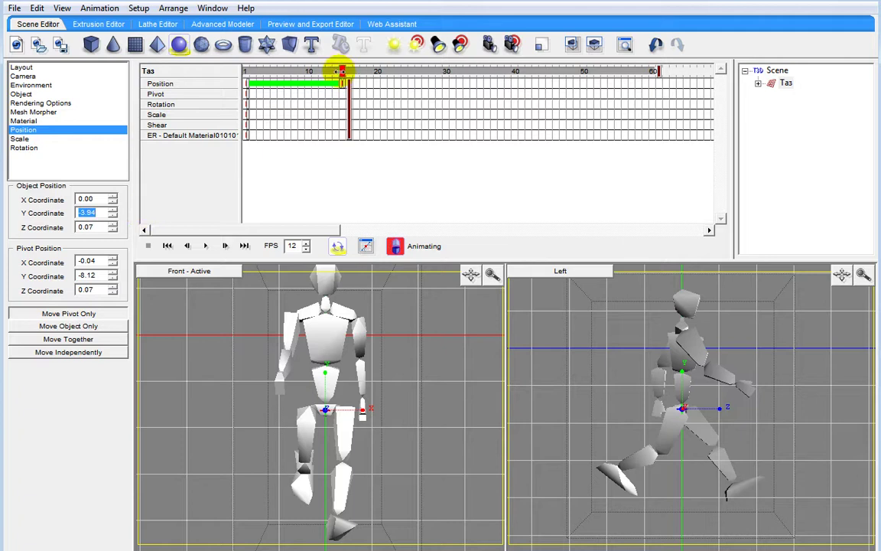
drag(342, 71, 447, 73)
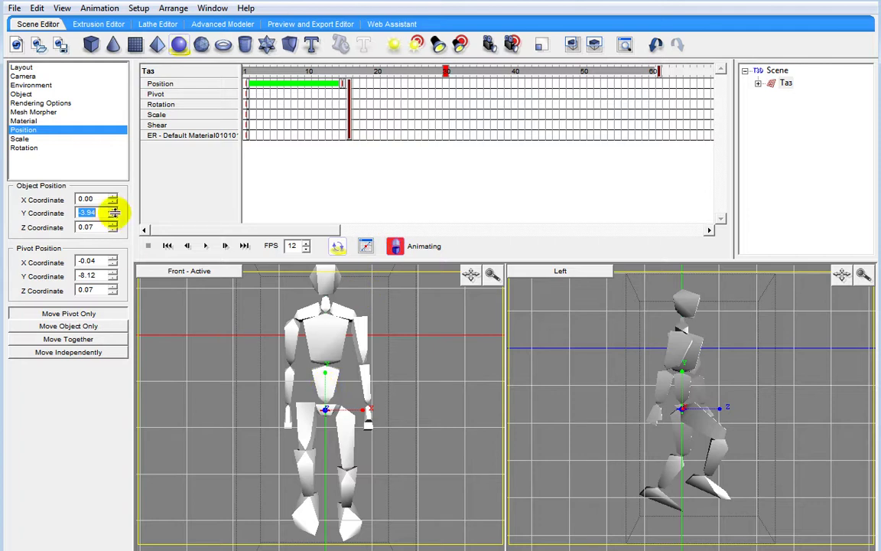
drag(114, 212, 114, 199)
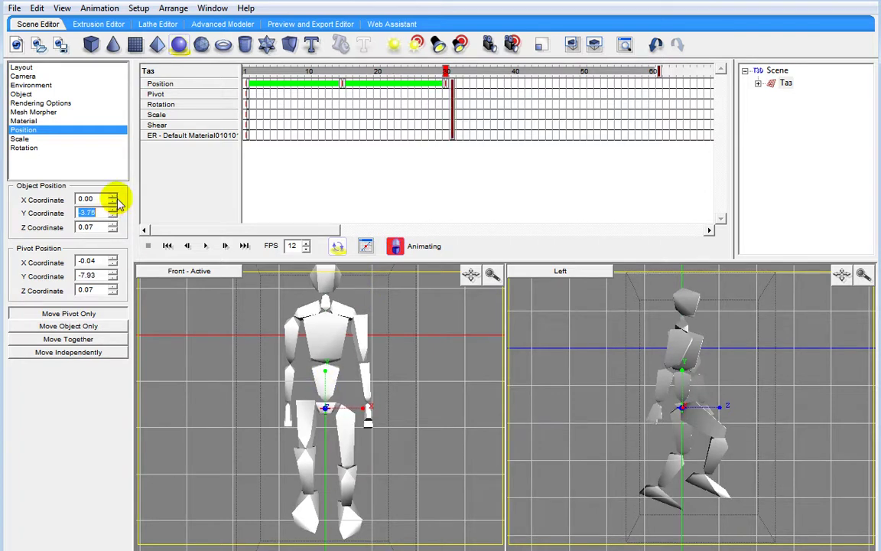
Set the Y coordinate of the pelvis Таз to -4.01 at frame 45 and -3.89 at frame 60.
click(548, 71)
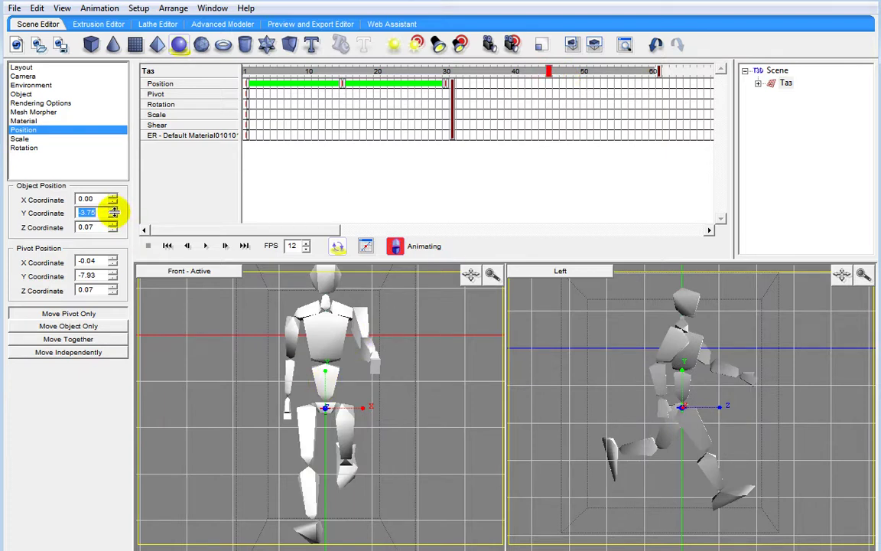
drag(113, 212, 113, 228)
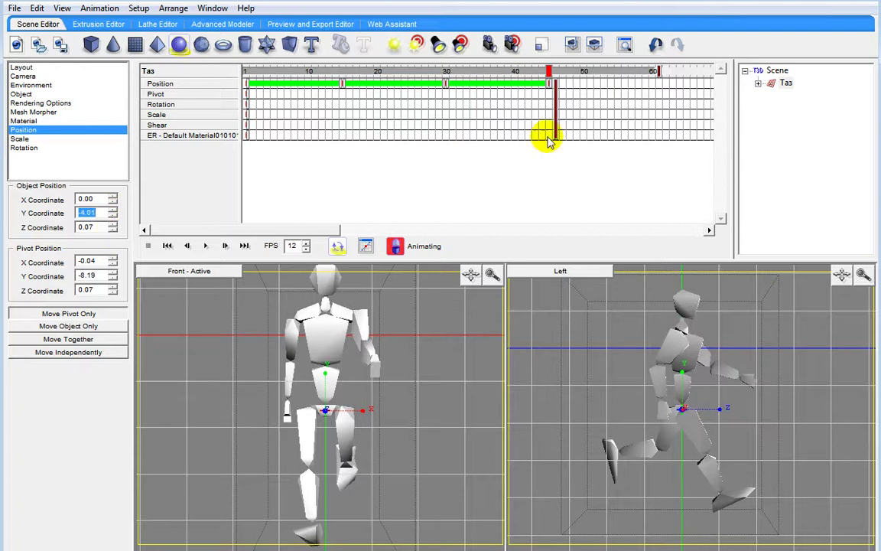
click(652, 72)
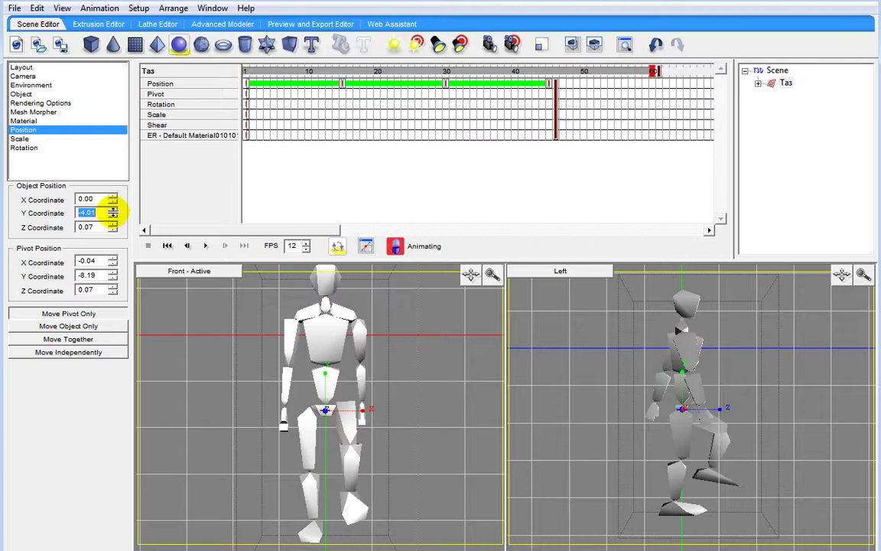
drag(113, 212, 112, 207)
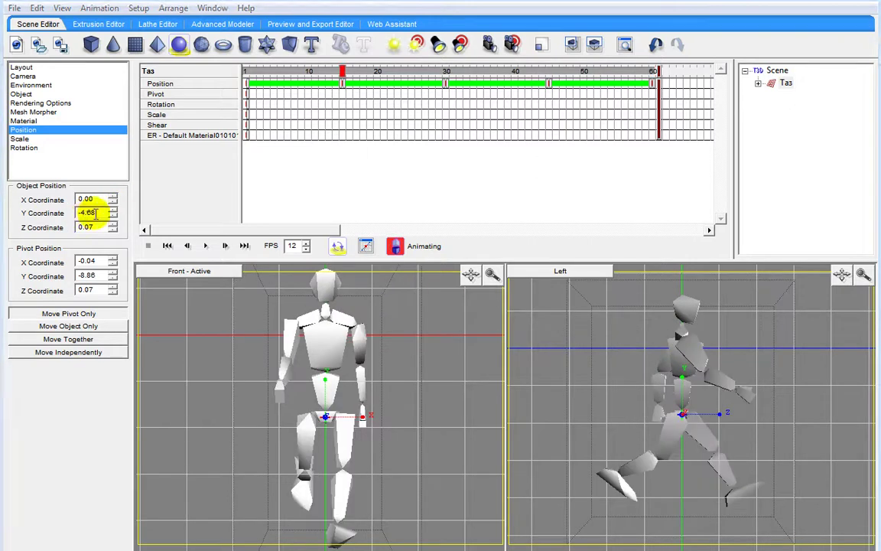
Copy the pelvis's Y coordinate of -4.68 from frame 15 and paste it at frame 45.
drag(96, 212, 72, 212)
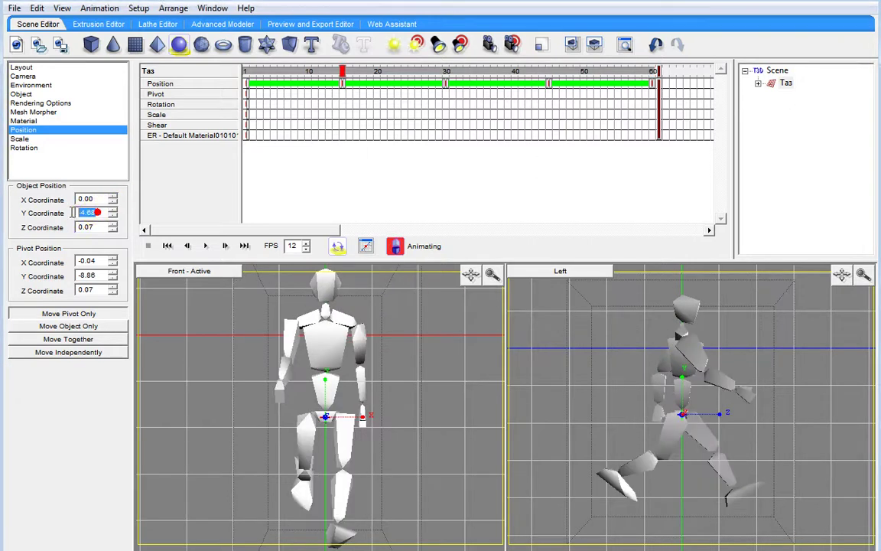
right_click(88, 213)
click(145, 253)
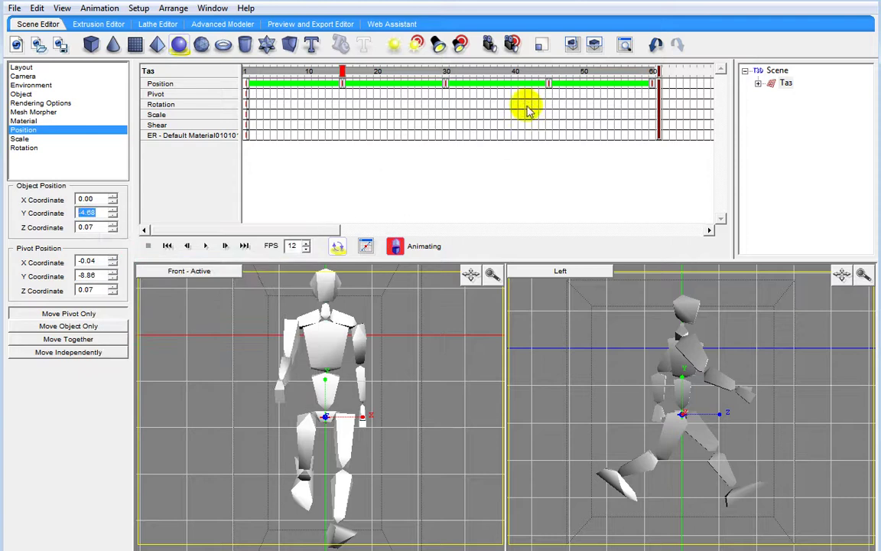
click(549, 76)
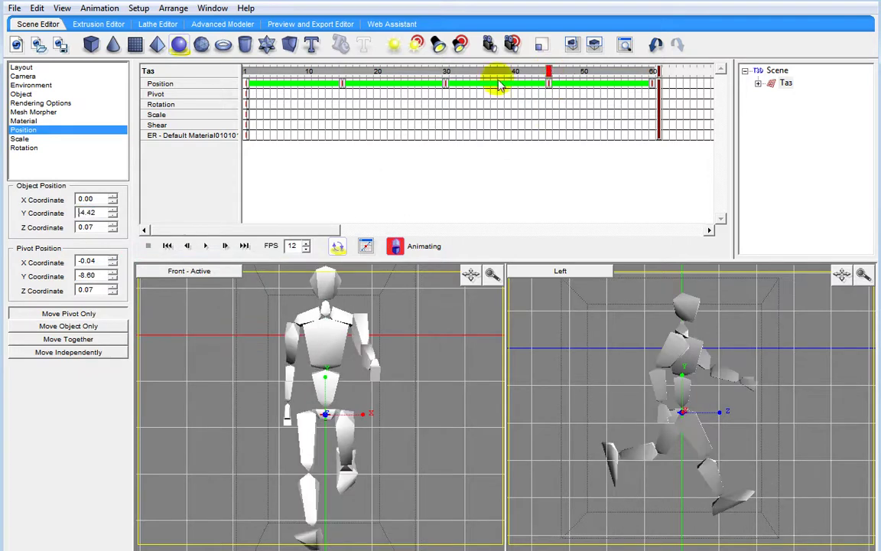
click(98, 212)
right_click(76, 212)
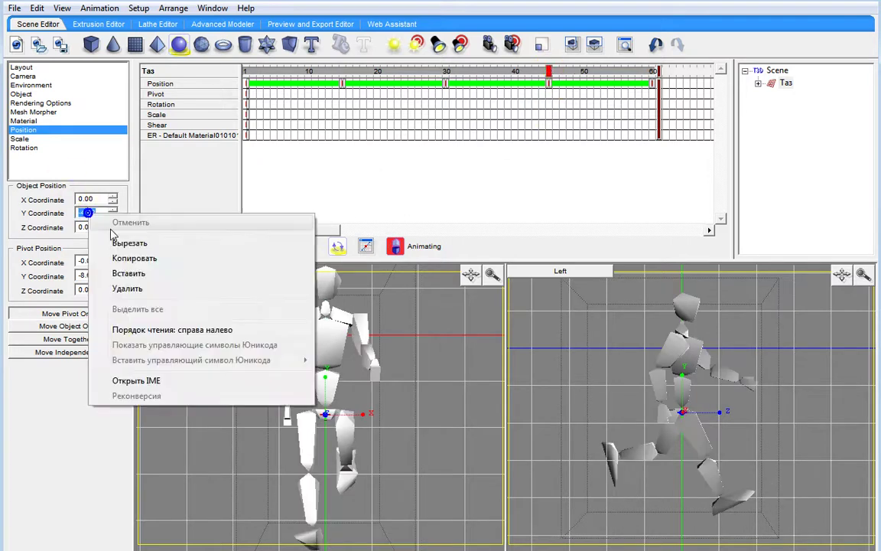
click(115, 272)
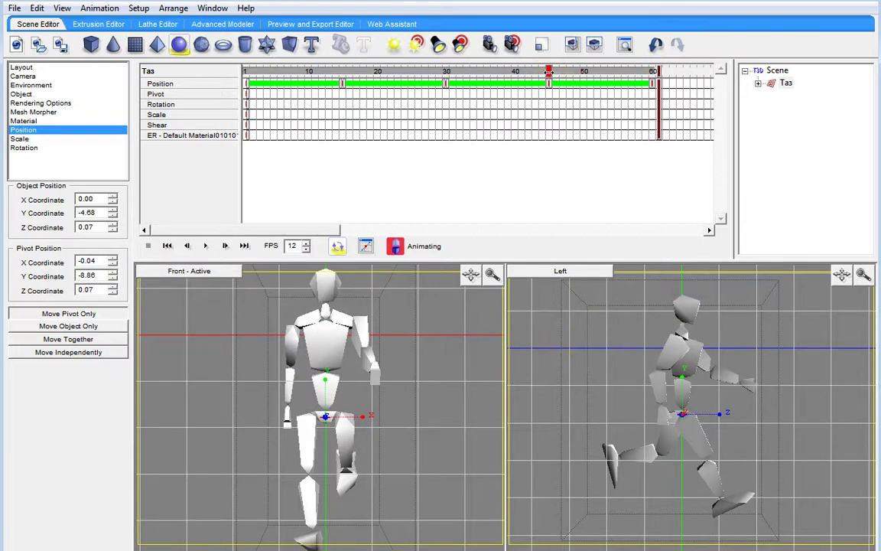
Play the walk animation to check the pelvis's vertical motion and the forward lean of the torso Торс.
drag(549, 72, 343, 80)
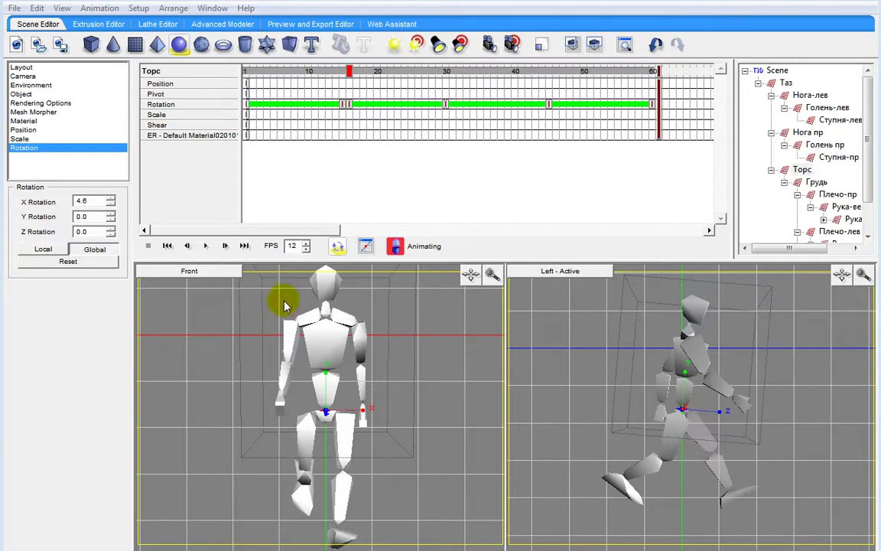
click(205, 246)
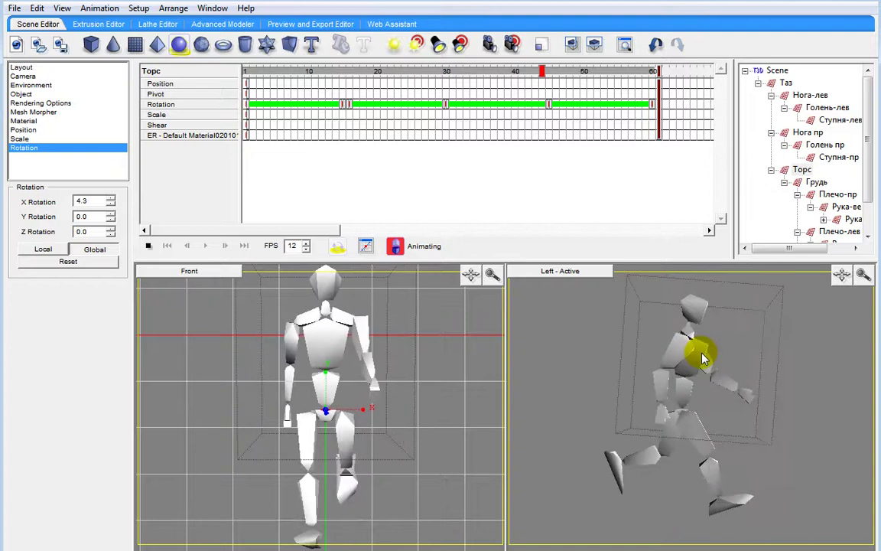
click(377, 327)
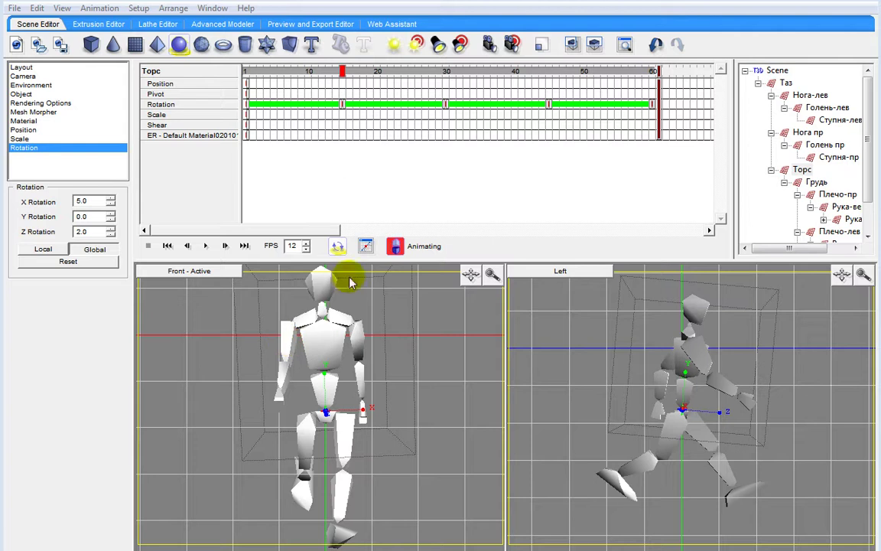
Compare the sideways tilt of the torso Торс at frames 15 and 45, and play the walk from the start.
mouse_move(342, 73)
mouse_down()
mouse_move(281, 70)
mouse_move(342, 74)
mouse_up()
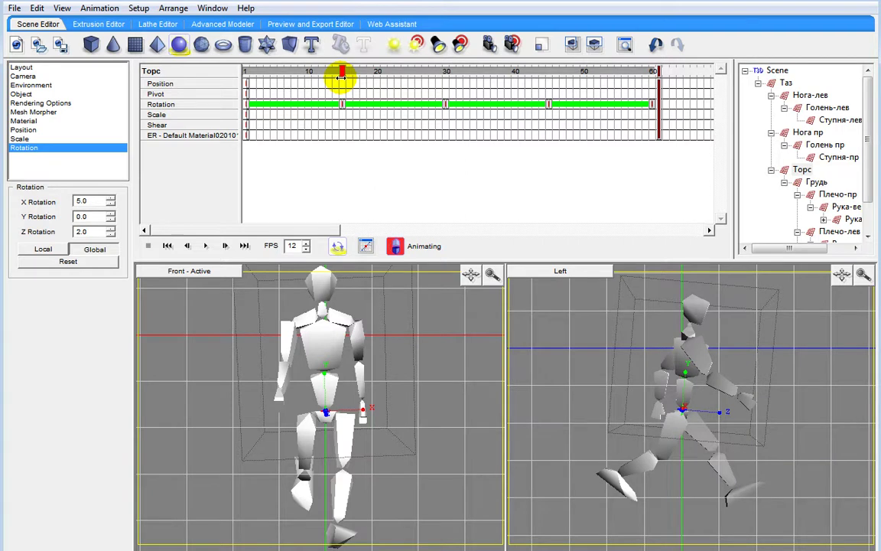
mouse_move(342, 77)
mouse_down()
mouse_move(433, 75)
mouse_move(546, 90)
mouse_up()
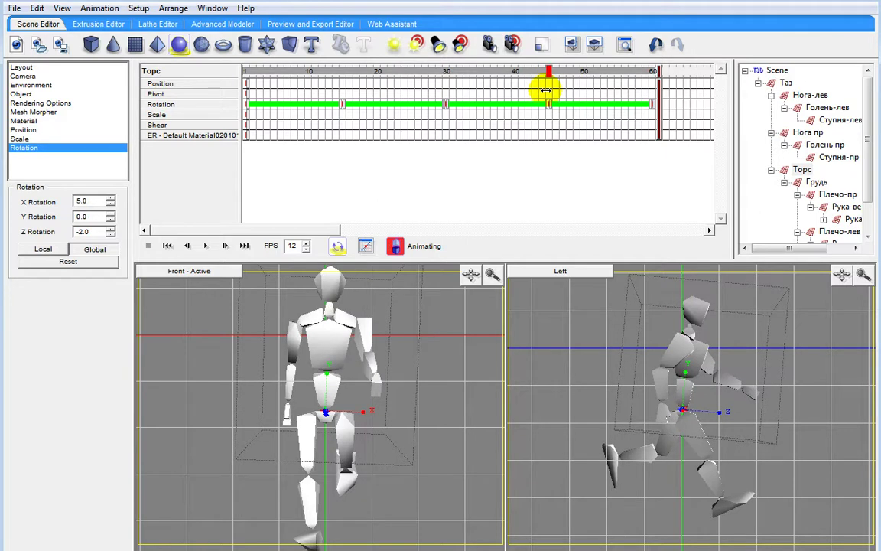
drag(546, 90, 222, 102)
click(205, 246)
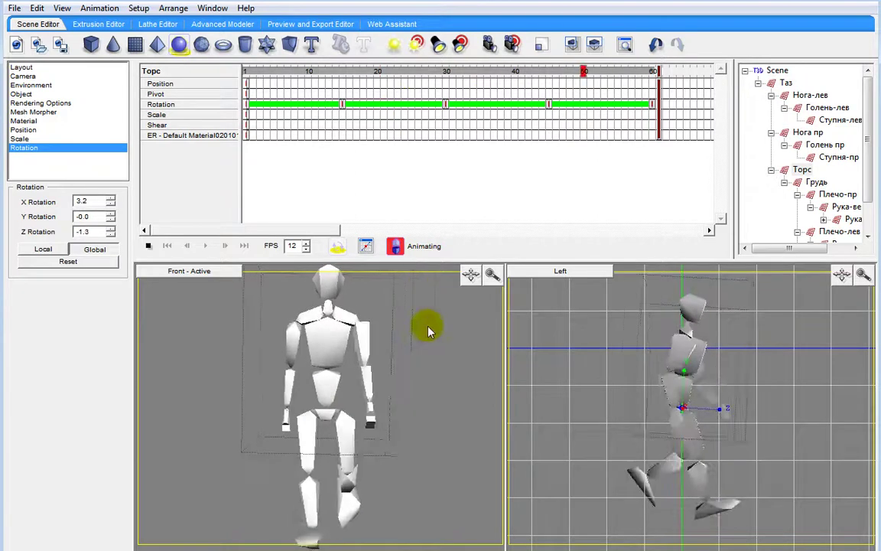
click(629, 331)
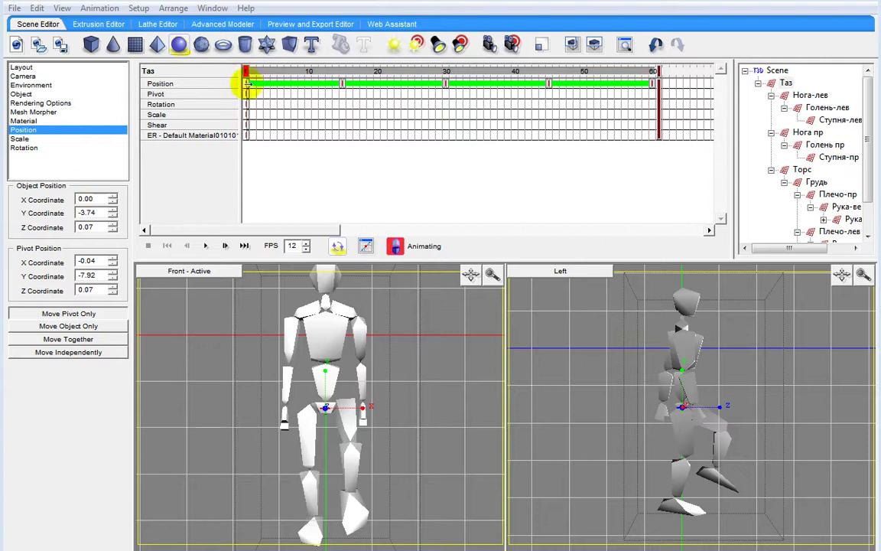
Copy the Y coordinate of -3.74 of the pelvis Таз from frame 1 and paste it at frame 60.
click(92, 215)
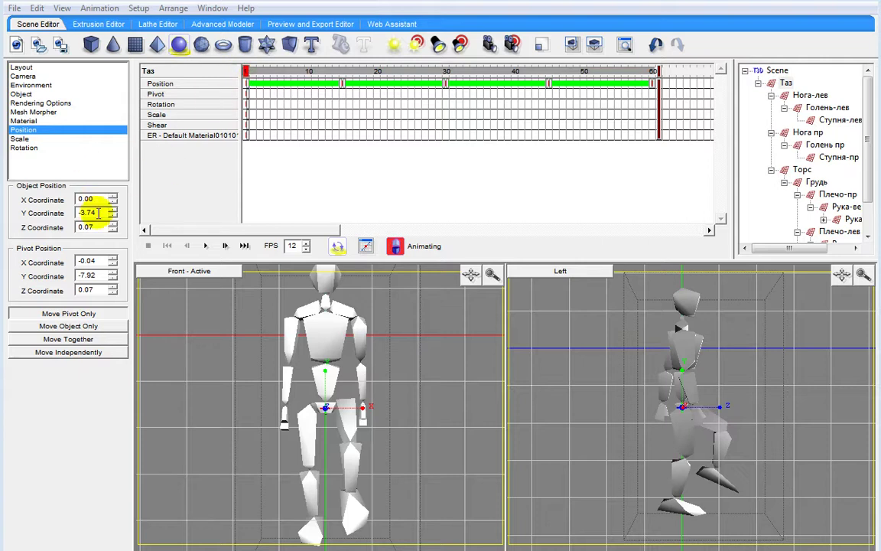
drag(98, 214, 87, 214)
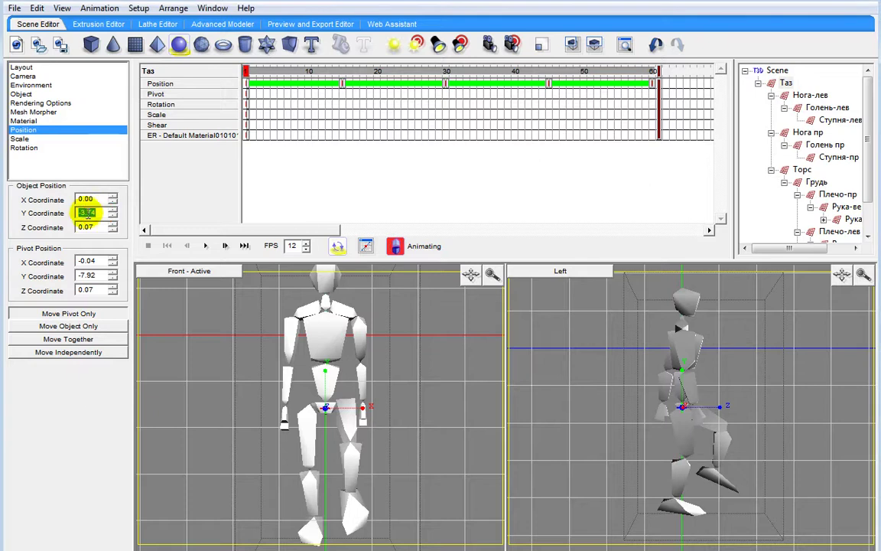
right_click(87, 214)
click(138, 259)
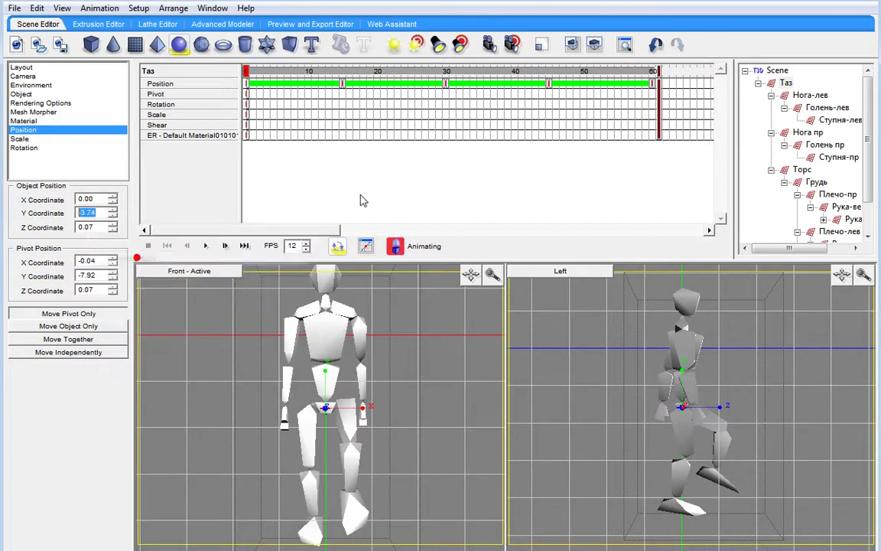
click(655, 74)
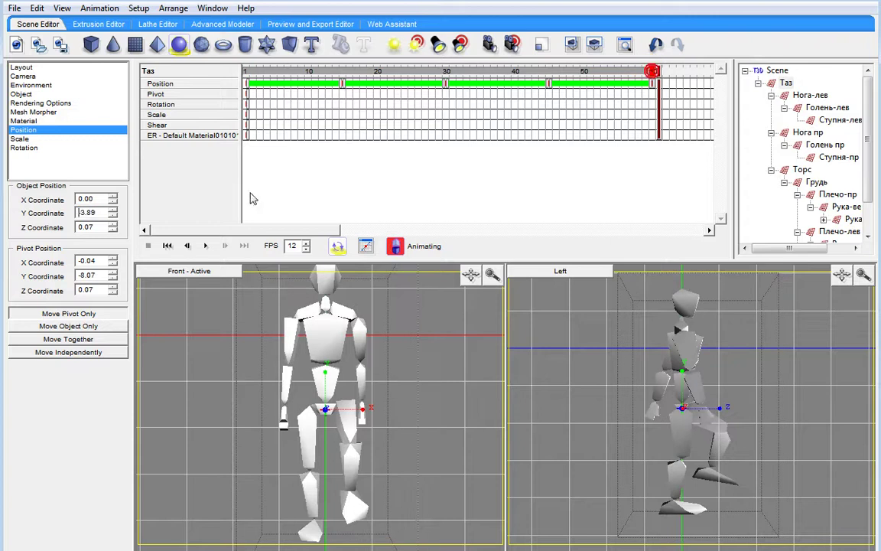
click(100, 216)
right_click(86, 212)
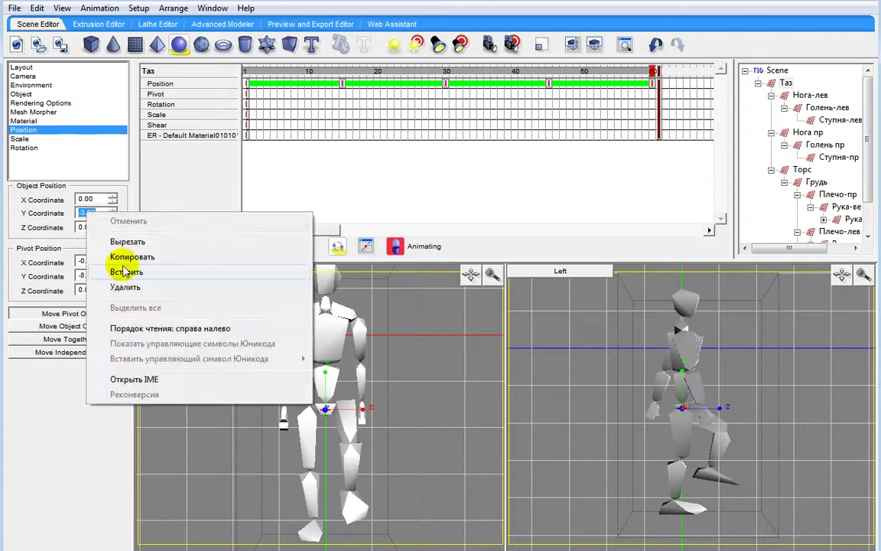
click(121, 271)
click(100, 200)
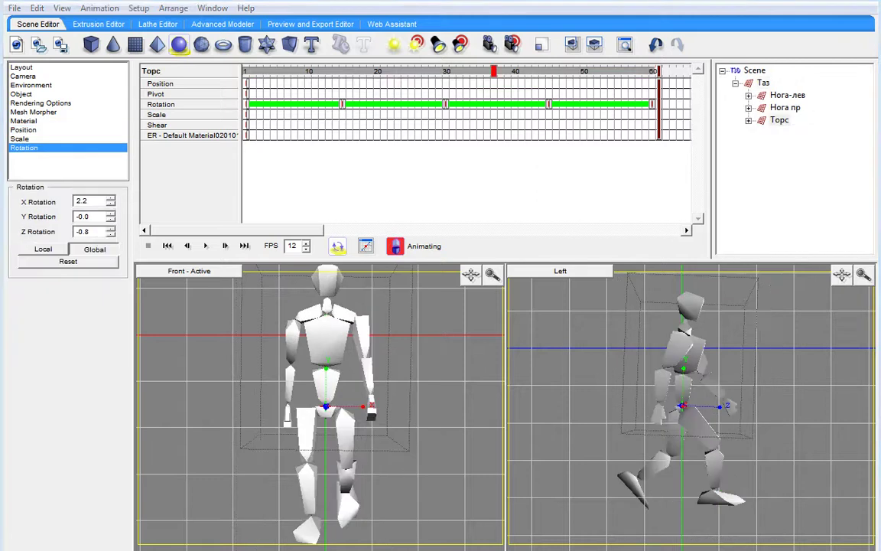
Collapse the Таз hierarchy, shorten its whole animation to 30 frames, and play the walk before and after.
click(204, 246)
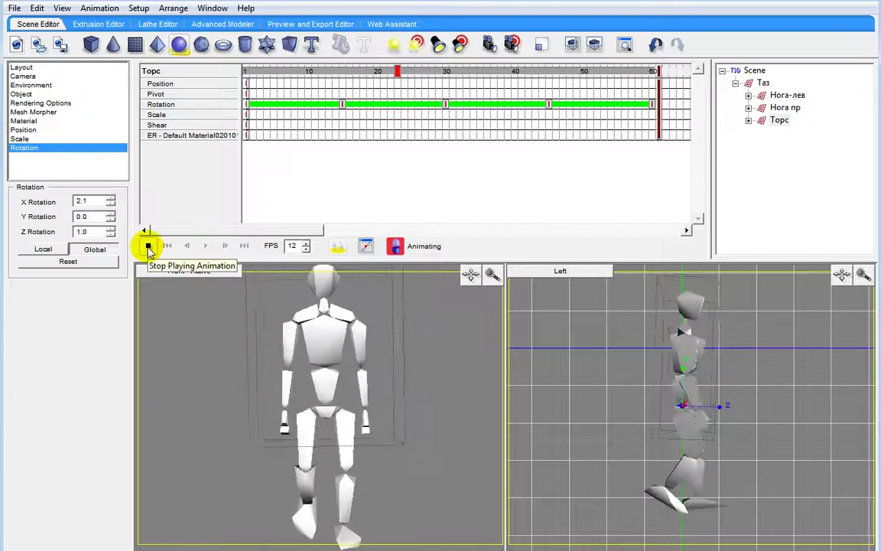
click(149, 247)
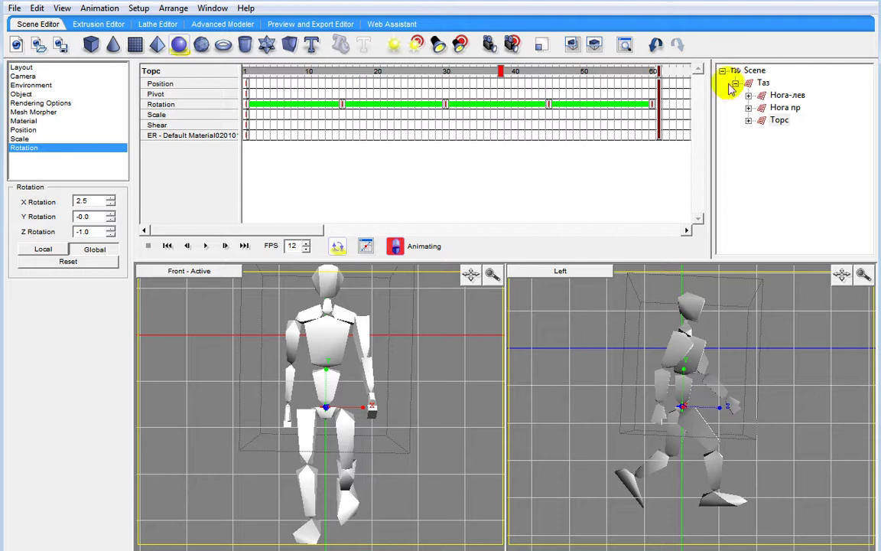
double_click(754, 87)
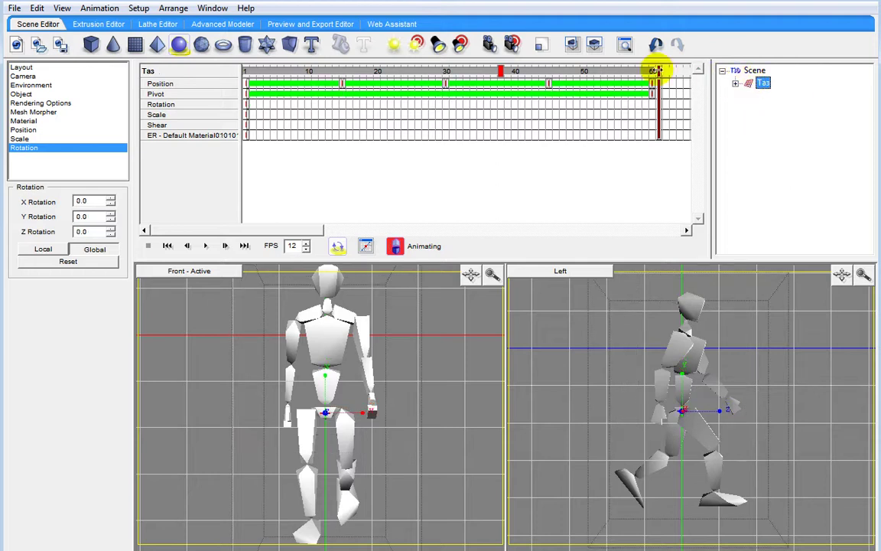
drag(657, 71, 448, 80)
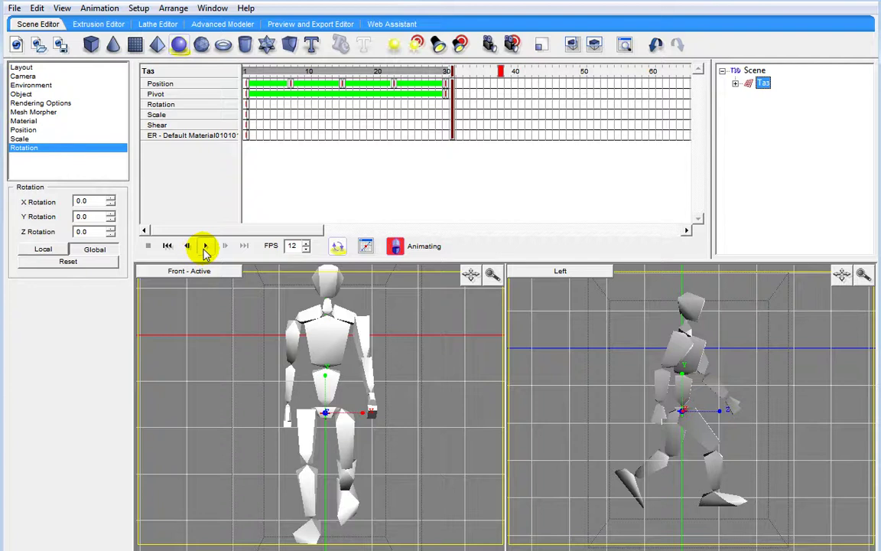
click(204, 249)
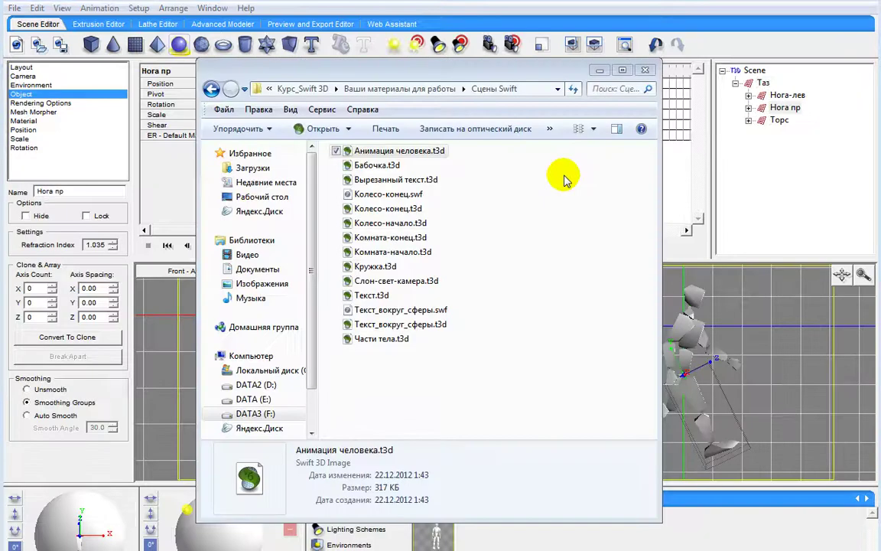
Select the scene file Анимация человека.t3d in the folder Сцены Swift, and minimise the folder window.
click(444, 153)
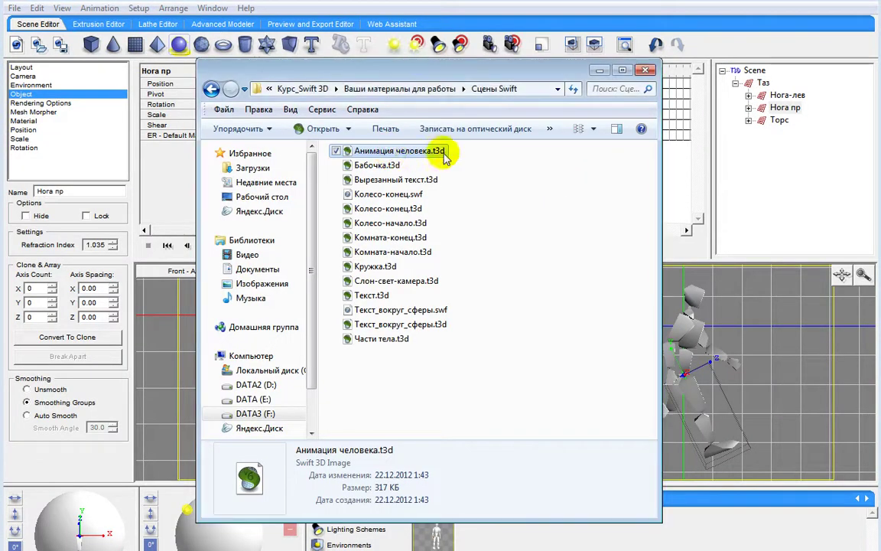
click(600, 71)
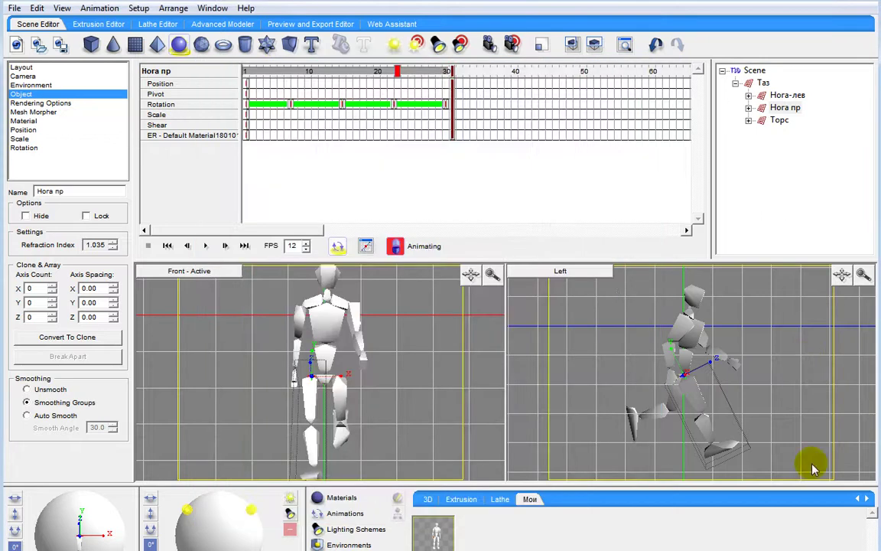